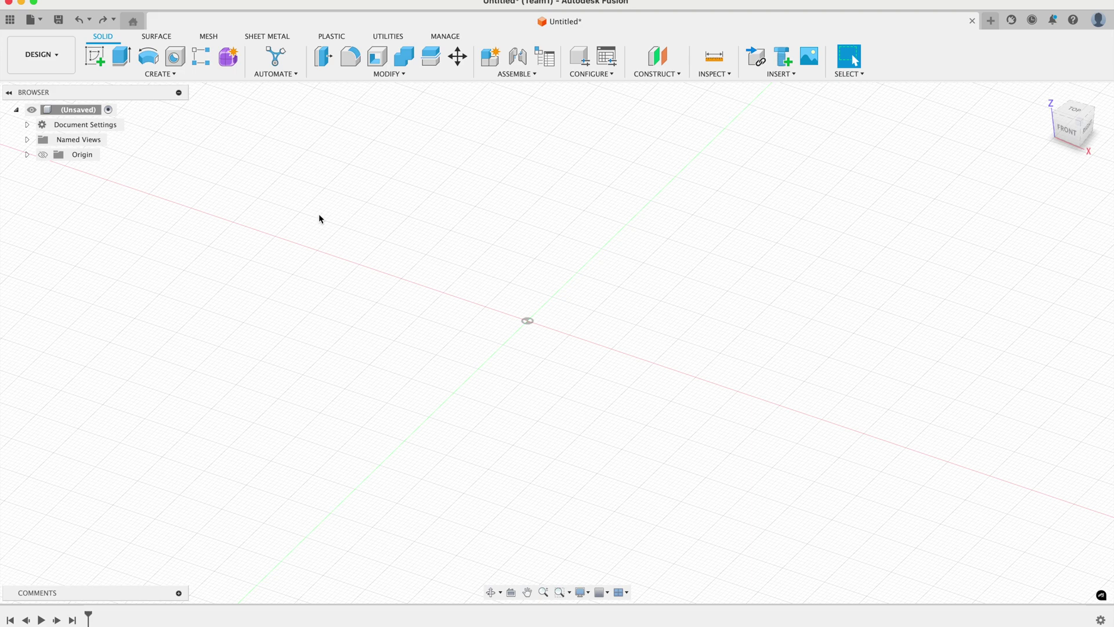
# Create a new sketch on the horizontal XY plane.
pyautogui.click(159, 72)
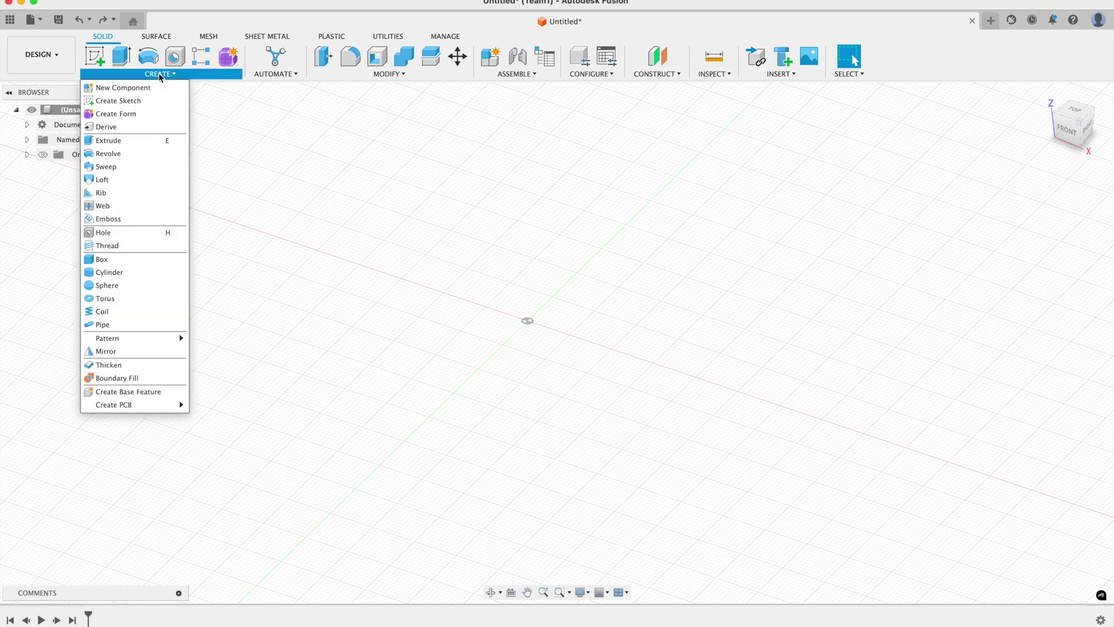
pyautogui.click(129, 102)
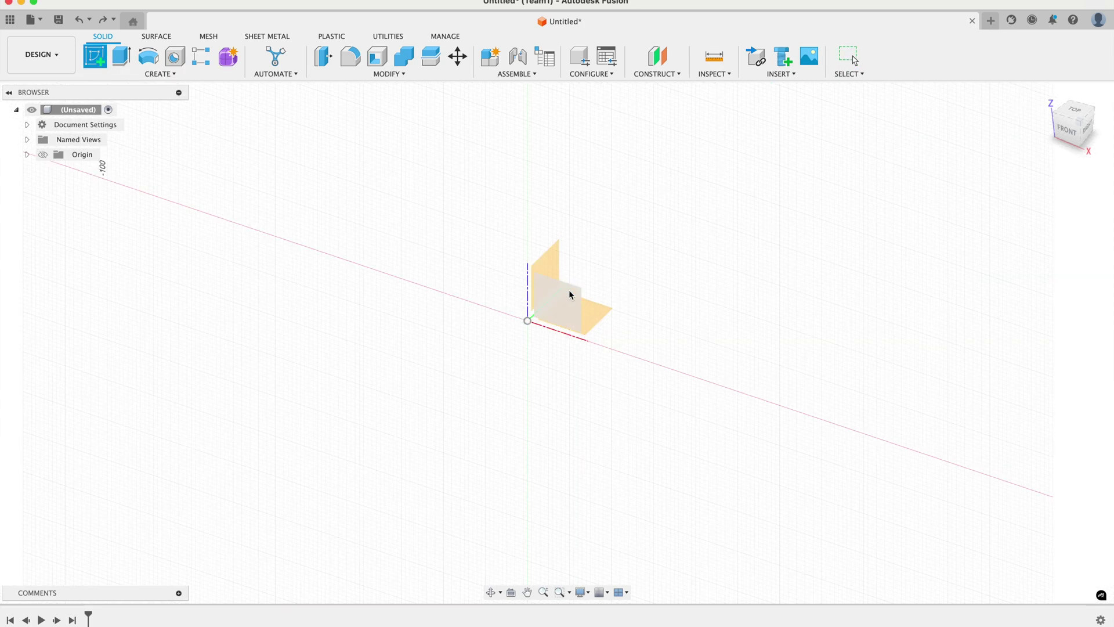
pyautogui.click(597, 317)
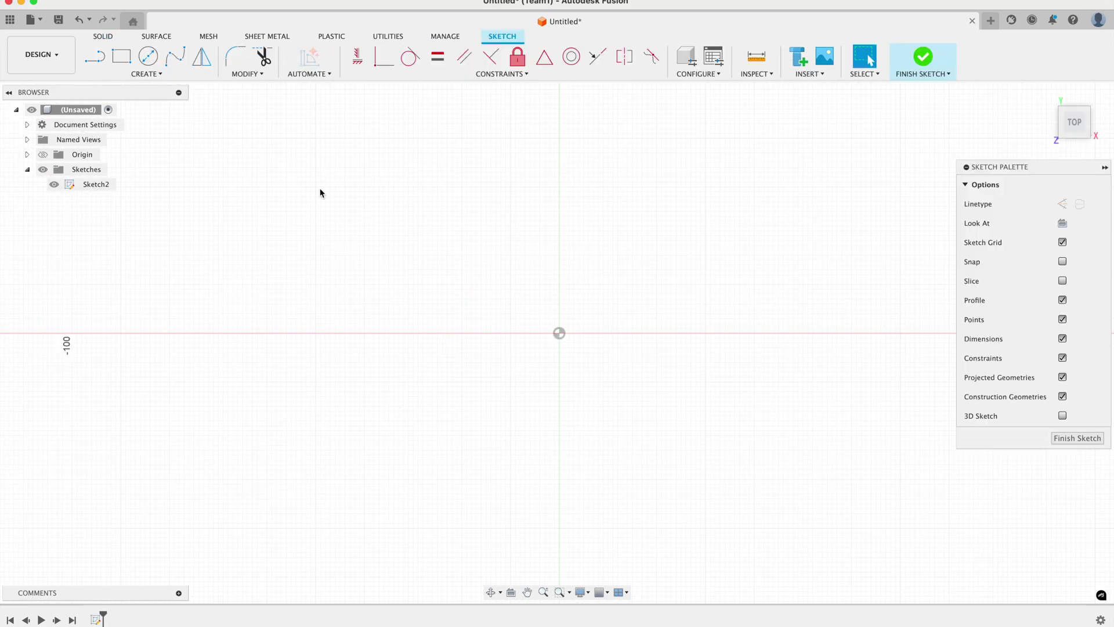
pyautogui.click(132, 80)
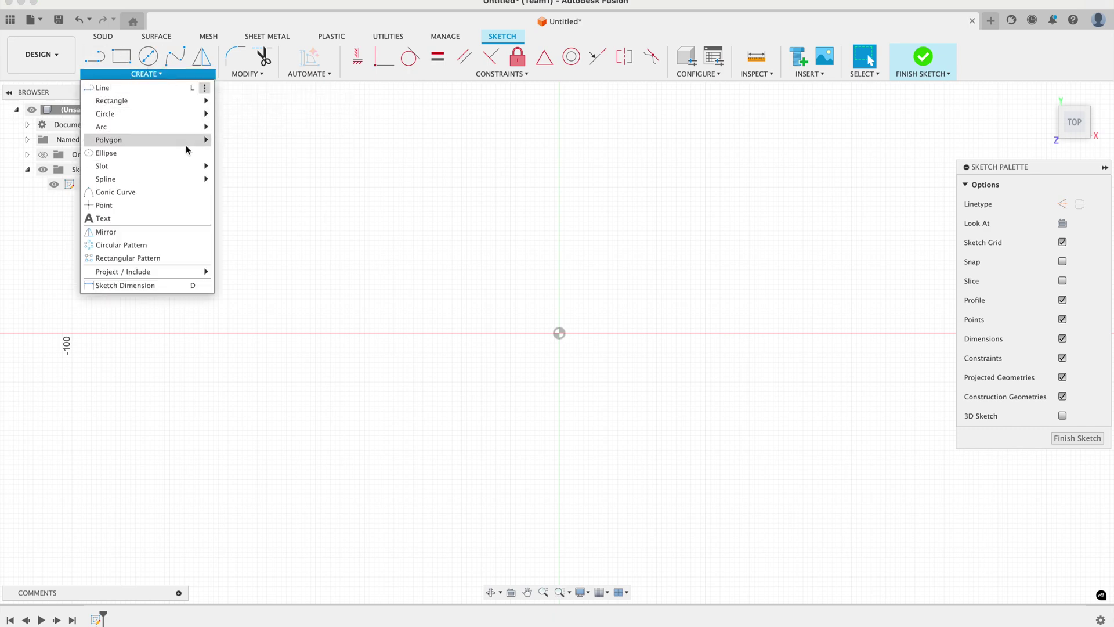
pyautogui.moveTo(131, 105)
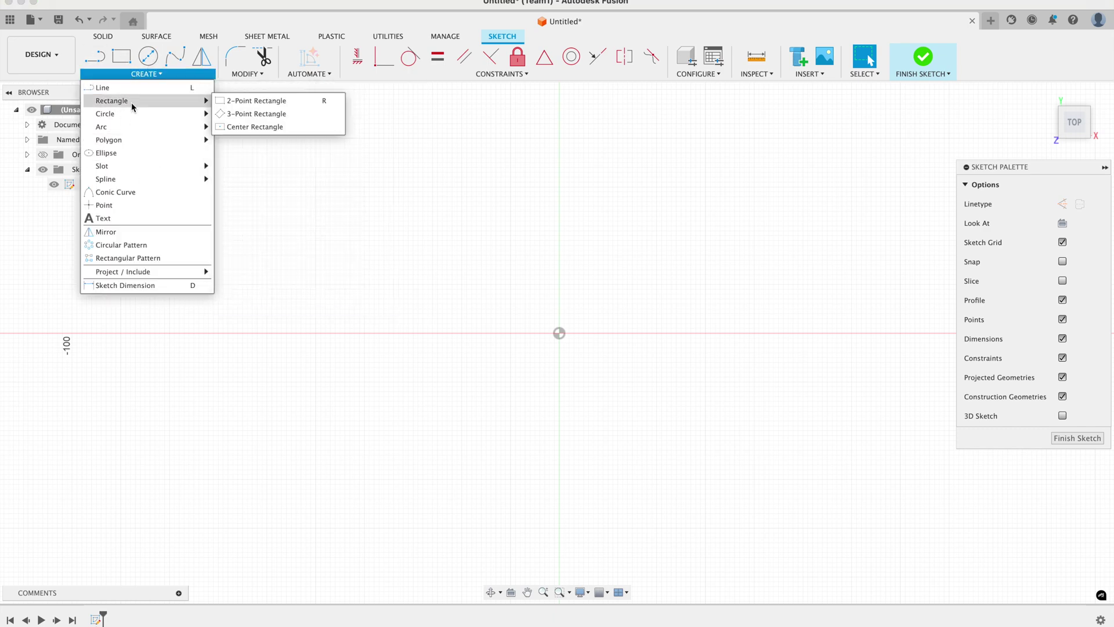
pyautogui.moveTo(125, 142)
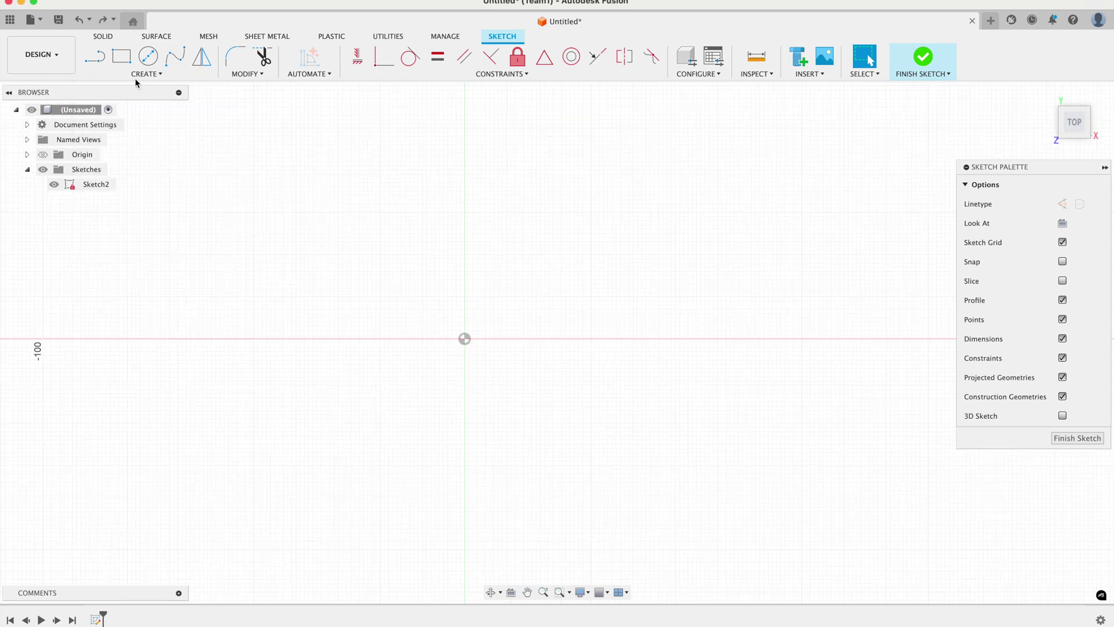
# Sketch a two-point rectangle from the origin, 20 mm high and 40 mm wide, then leave the rectangle tool.
pyautogui.click(123, 58)
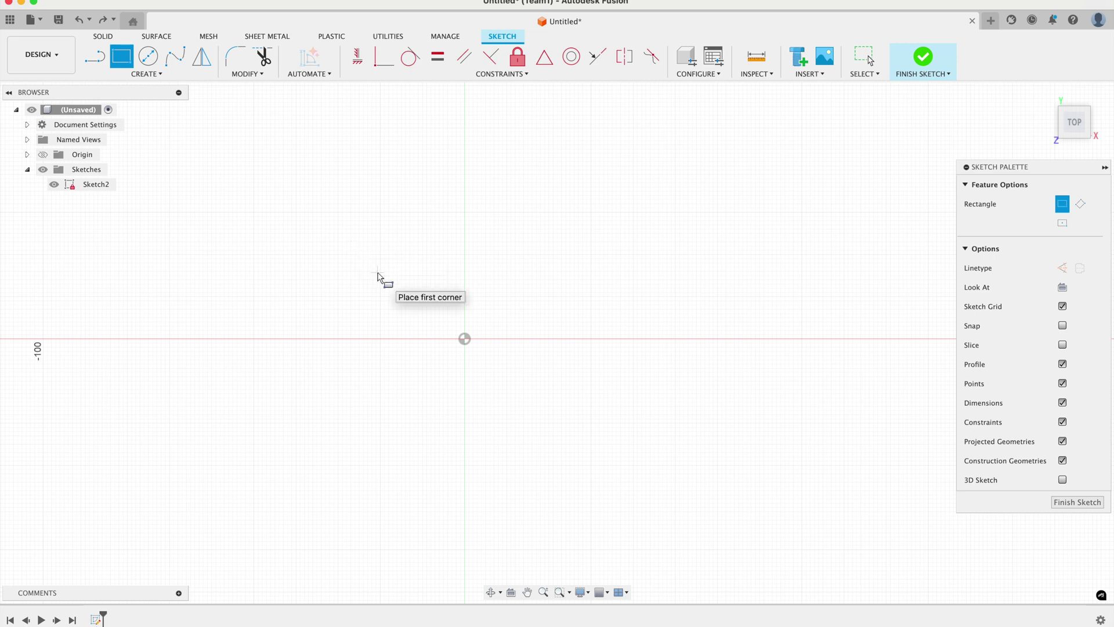
pyautogui.click(464, 339)
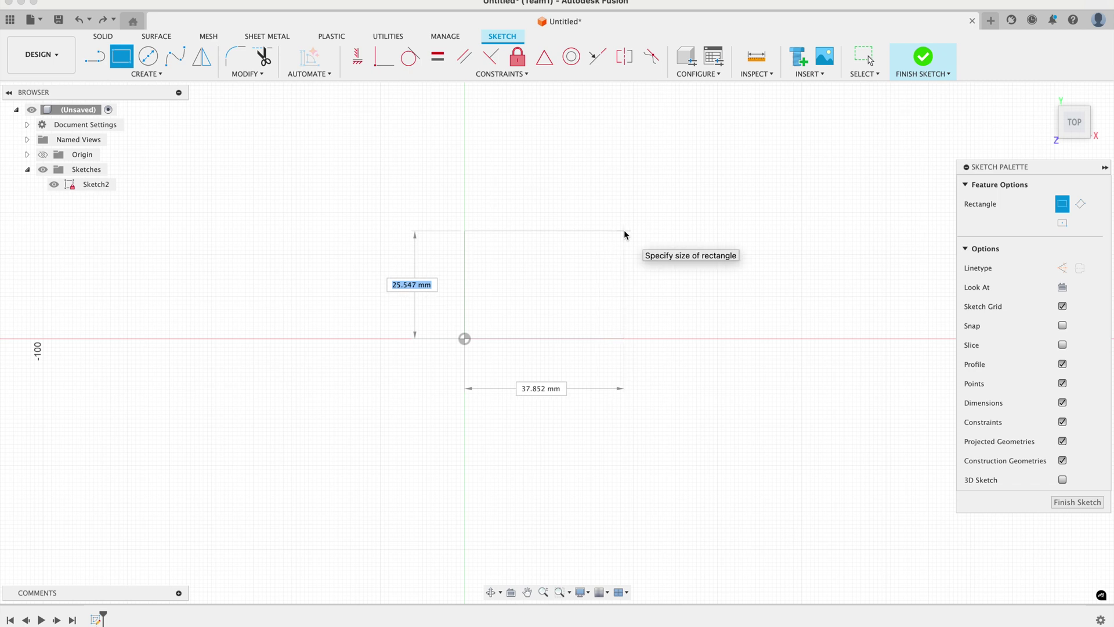
pyautogui.press('Tab')
pyautogui.press('Tab')
pyautogui.press('Tab')
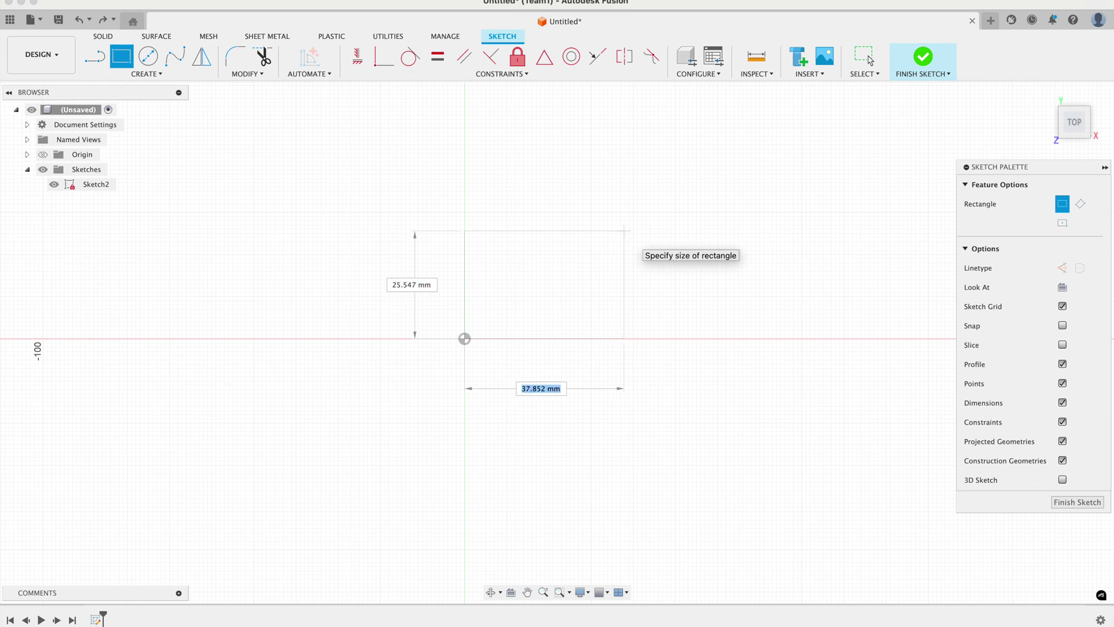
pyautogui.press('Tab')
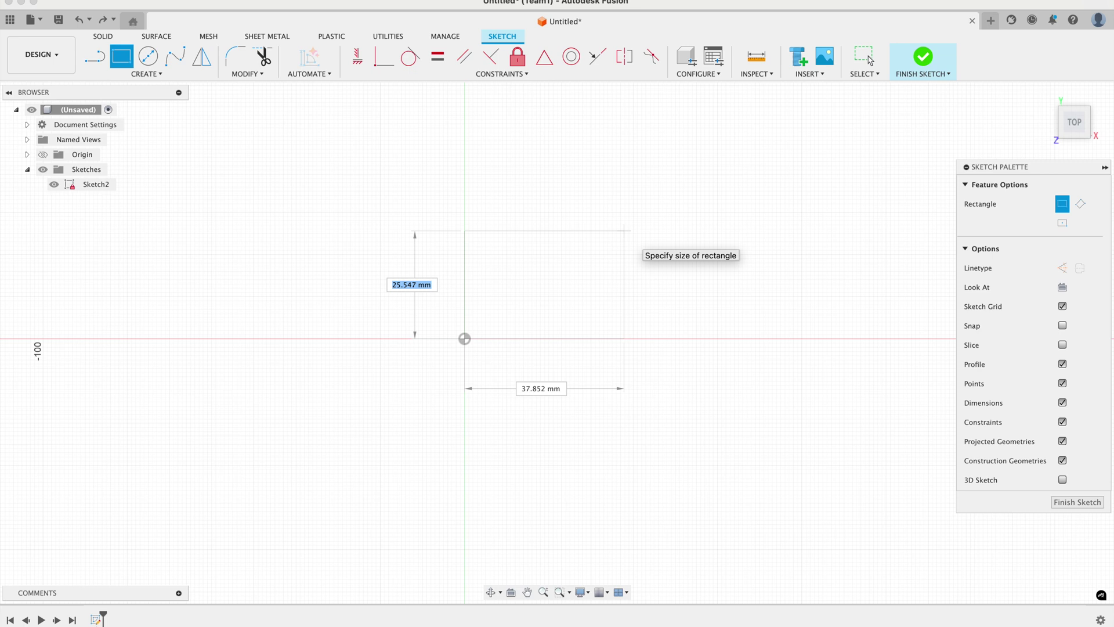
pyautogui.write('20')
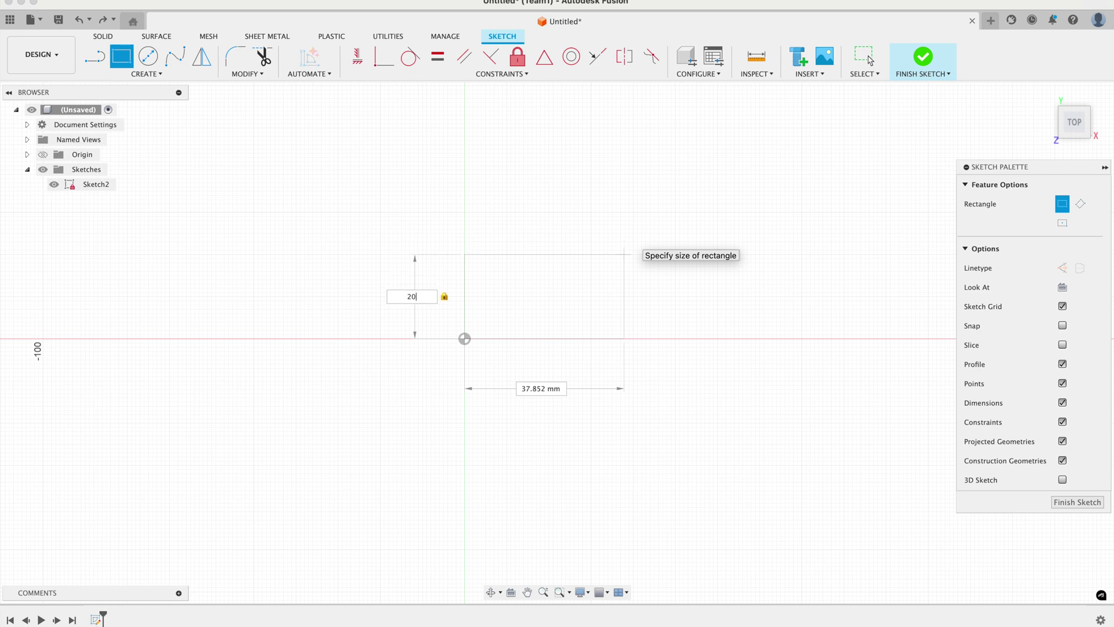
pyautogui.press('Tab')
pyautogui.write('40')
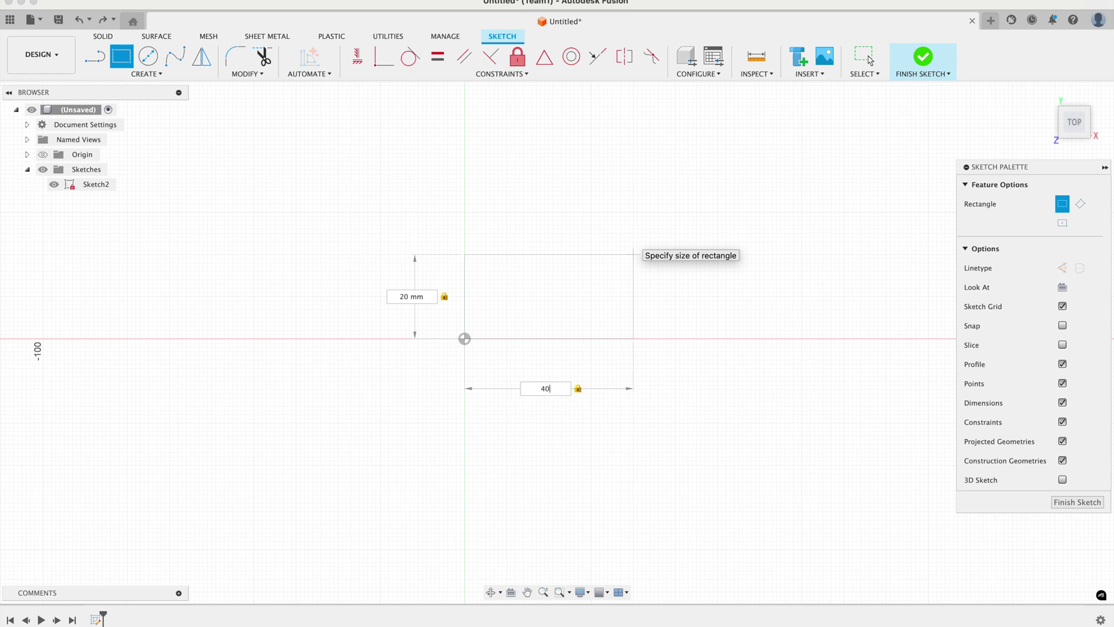
pyautogui.click(870, 60)
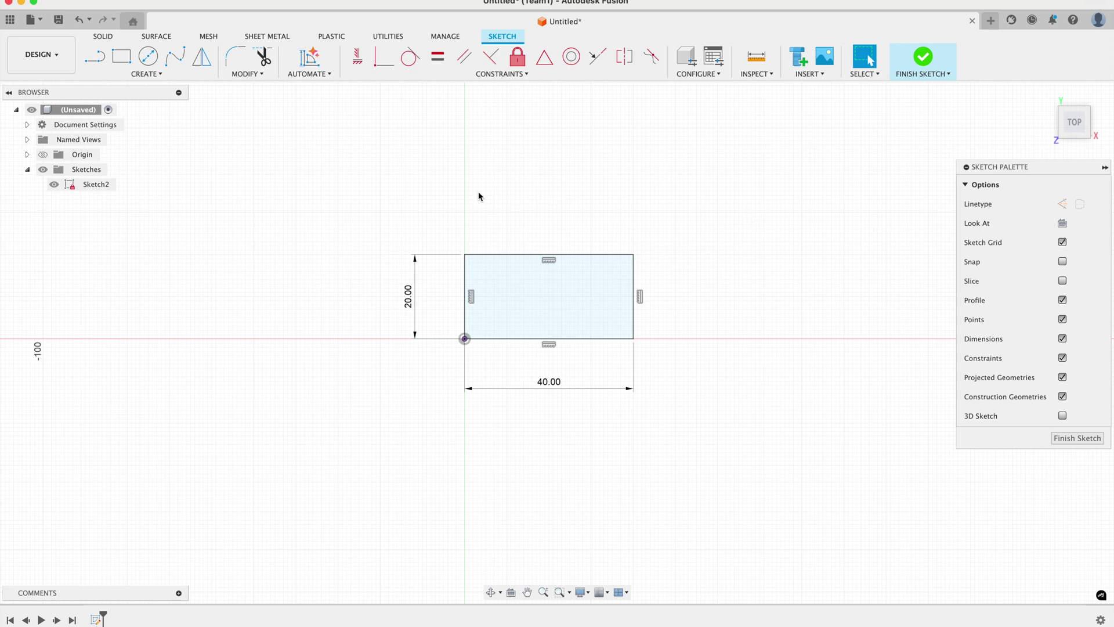
# Sketch a second, undimensioned rectangle to the upper left of the first and shrink it by moving its lower right corner.
pyautogui.click(120, 65)
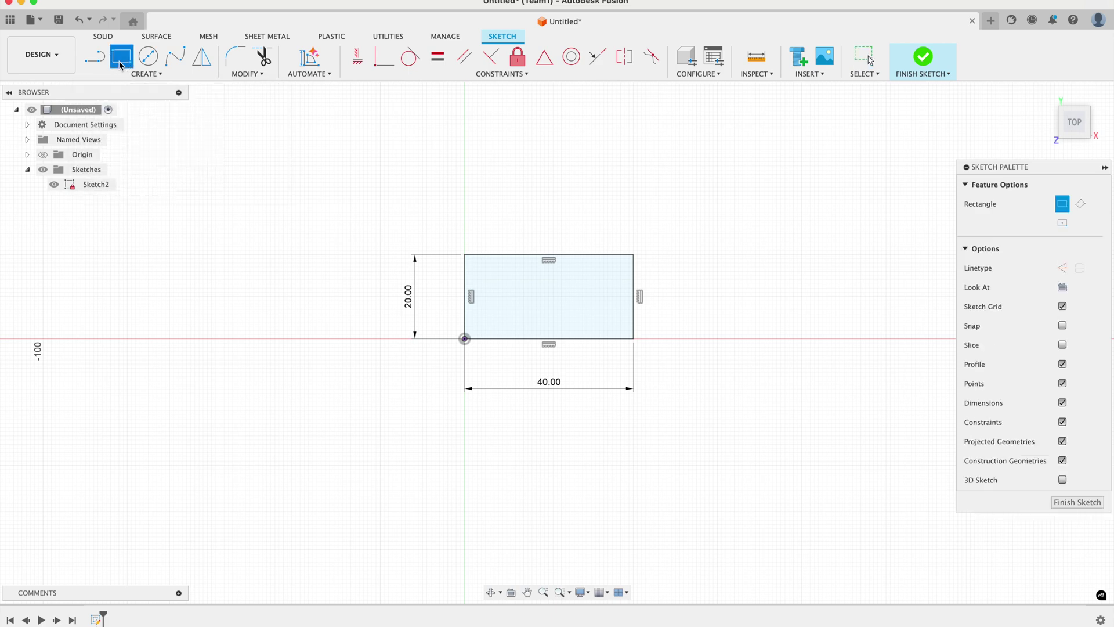
pyautogui.click(242, 218)
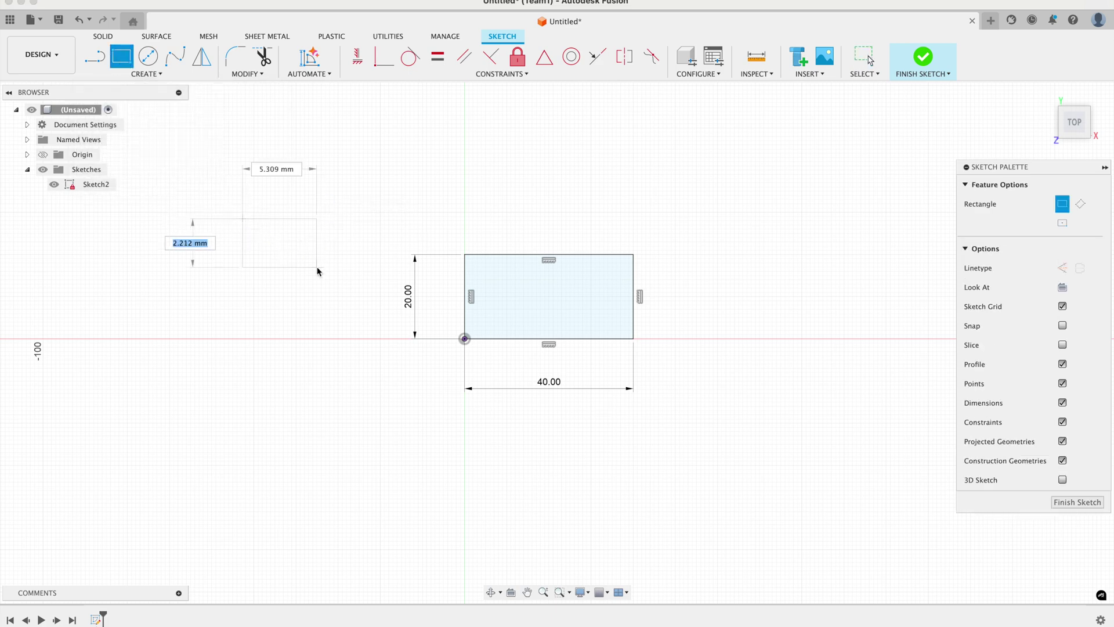
pyautogui.click(348, 291)
pyautogui.press('Escape')
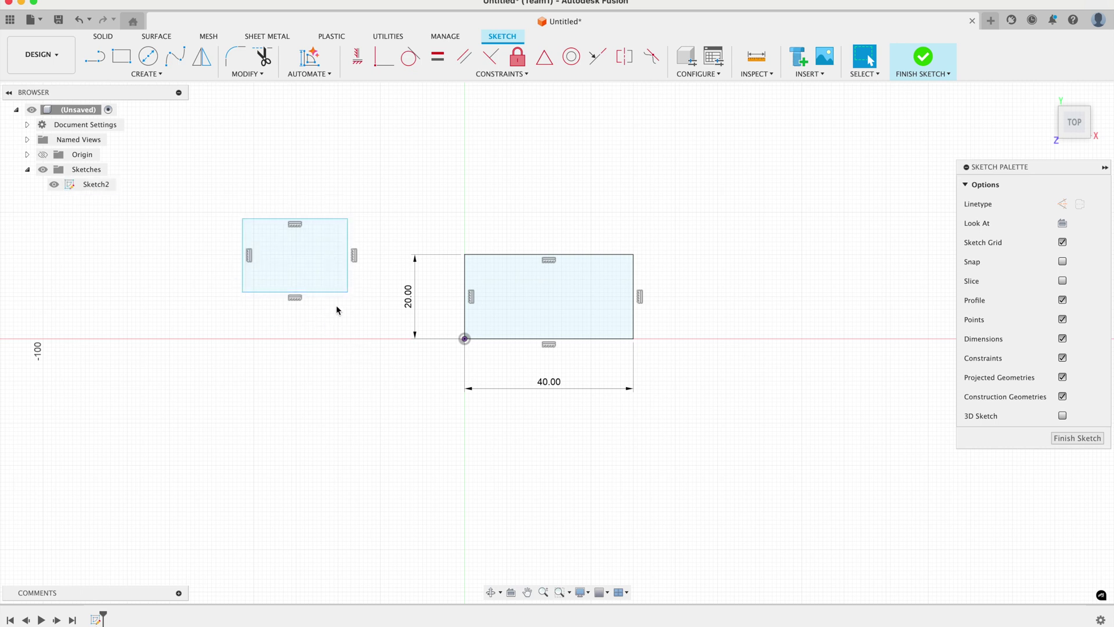
pyautogui.moveTo(348, 292)
pyautogui.mouseDown()
pyautogui.moveTo(329, 297)
pyautogui.moveTo(364, 300)
pyautogui.moveTo(313, 270)
pyautogui.moveTo(339, 272)
pyautogui.mouseUp()
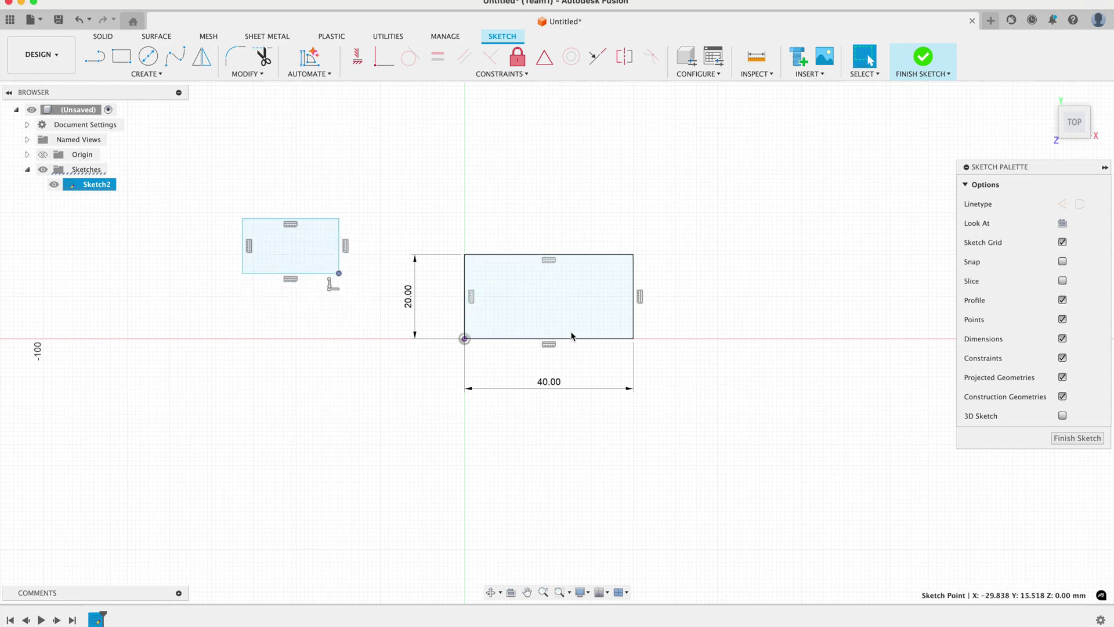
# Select the top and right edges of the dimensioned rectangle, then set its width to 30 mm.
pyautogui.click(625, 256)
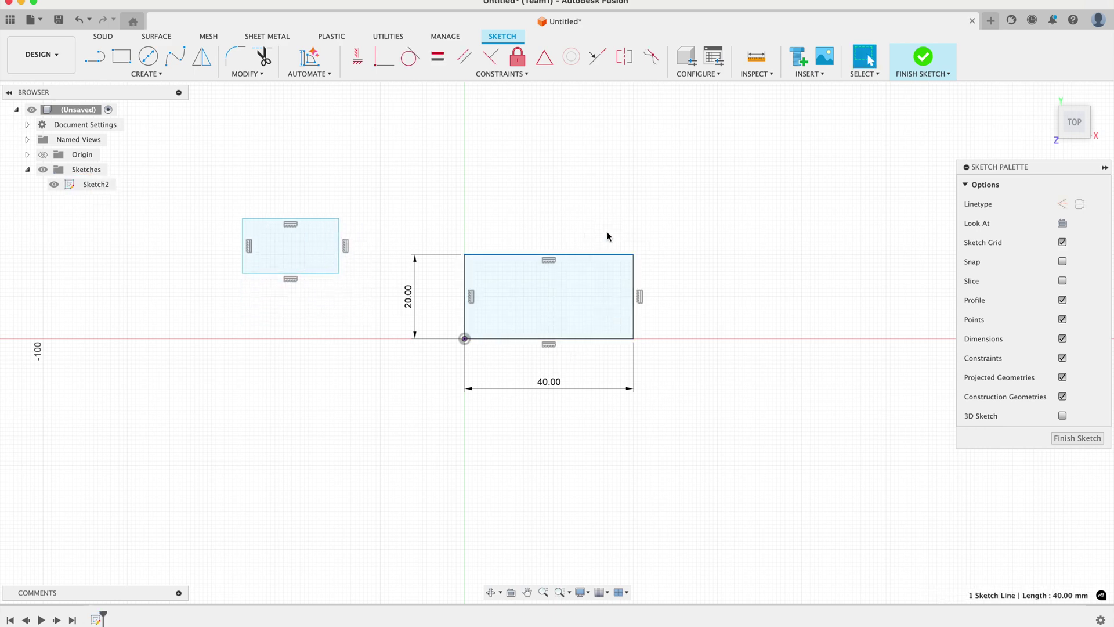
pyautogui.click(633, 278)
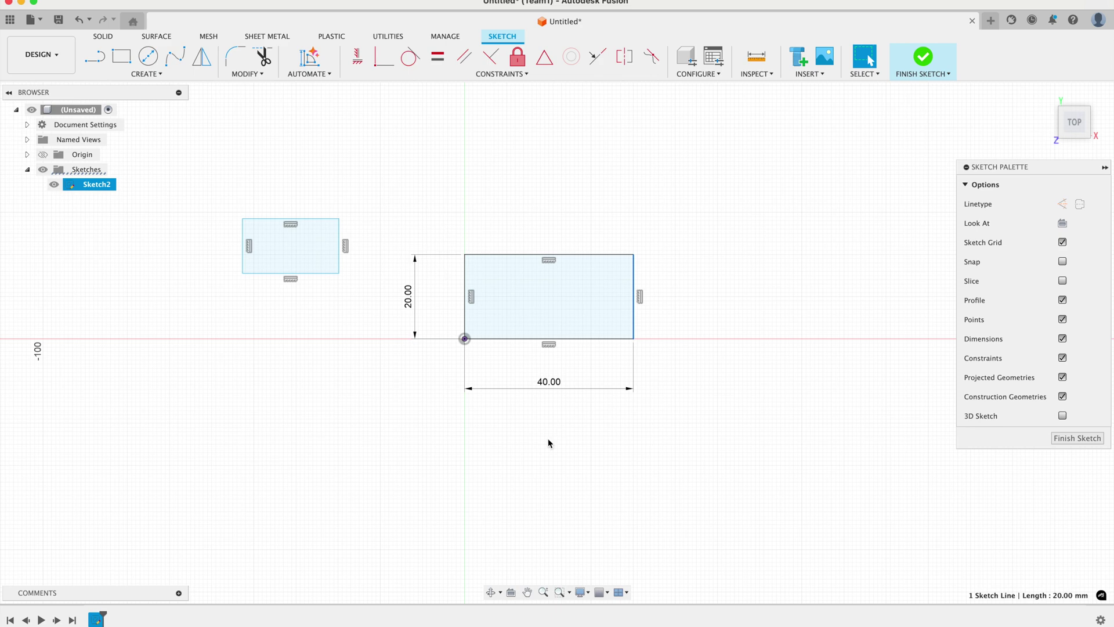
pyautogui.doubleClick(546, 383)
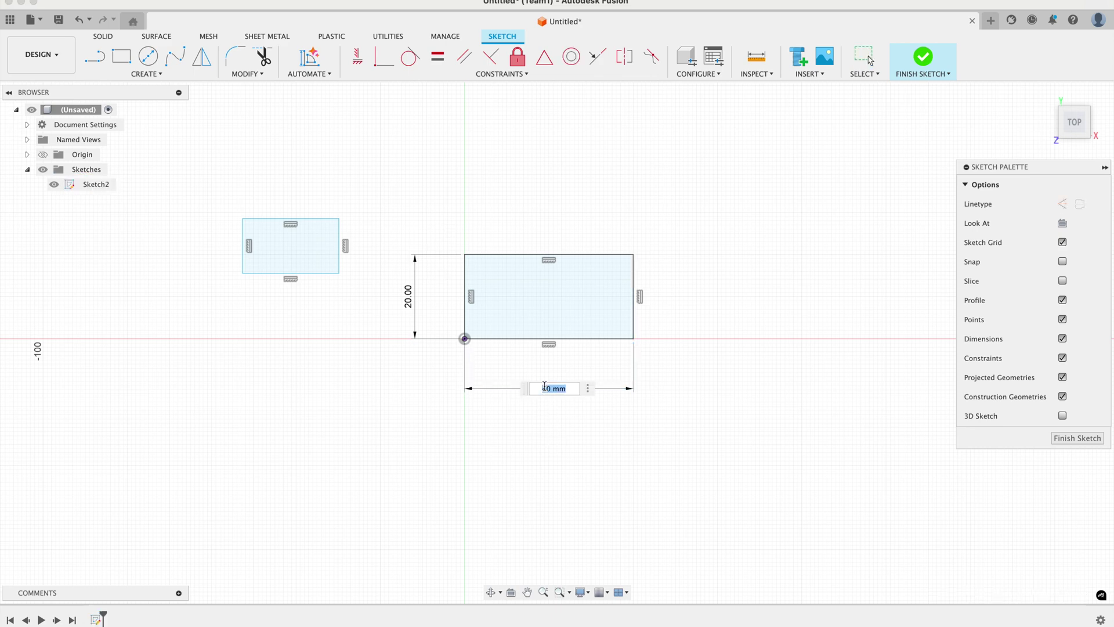
pyautogui.write('30')
pyautogui.press('Return')
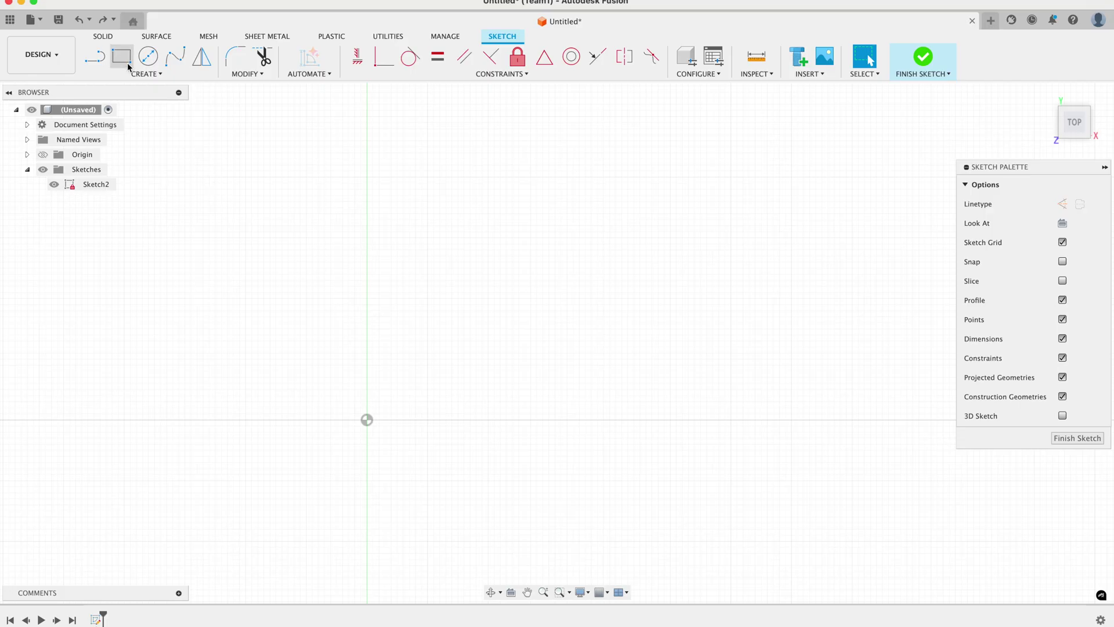
# Sketch a two-point rectangle from the origin, about 38.7 mm wide and 21 mm high, without entering dimensions.
pyautogui.click(126, 59)
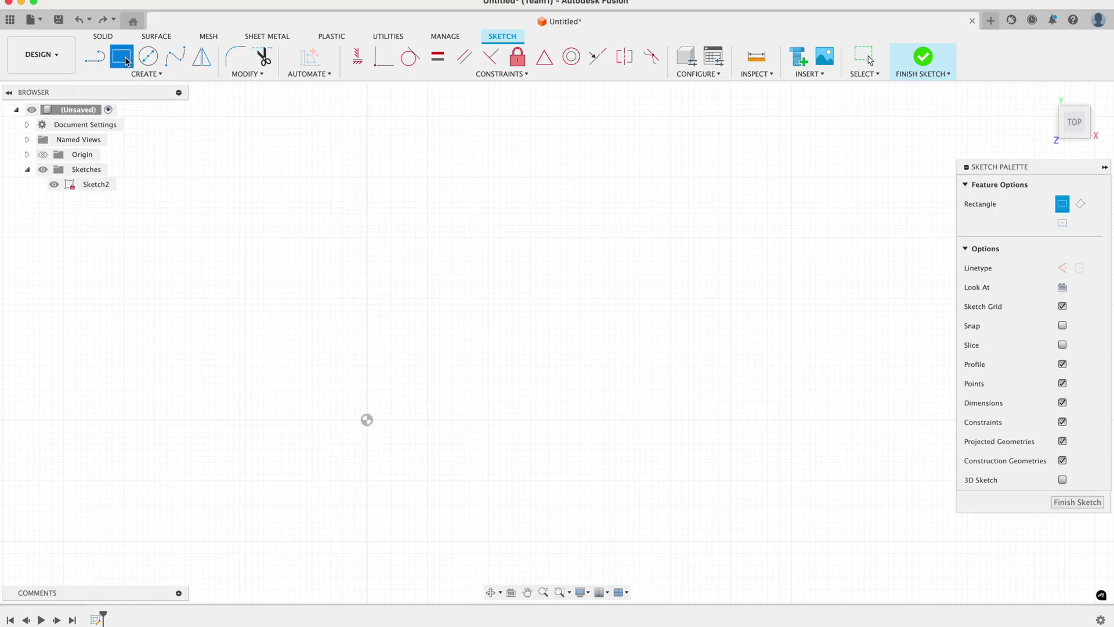
pyautogui.click(366, 419)
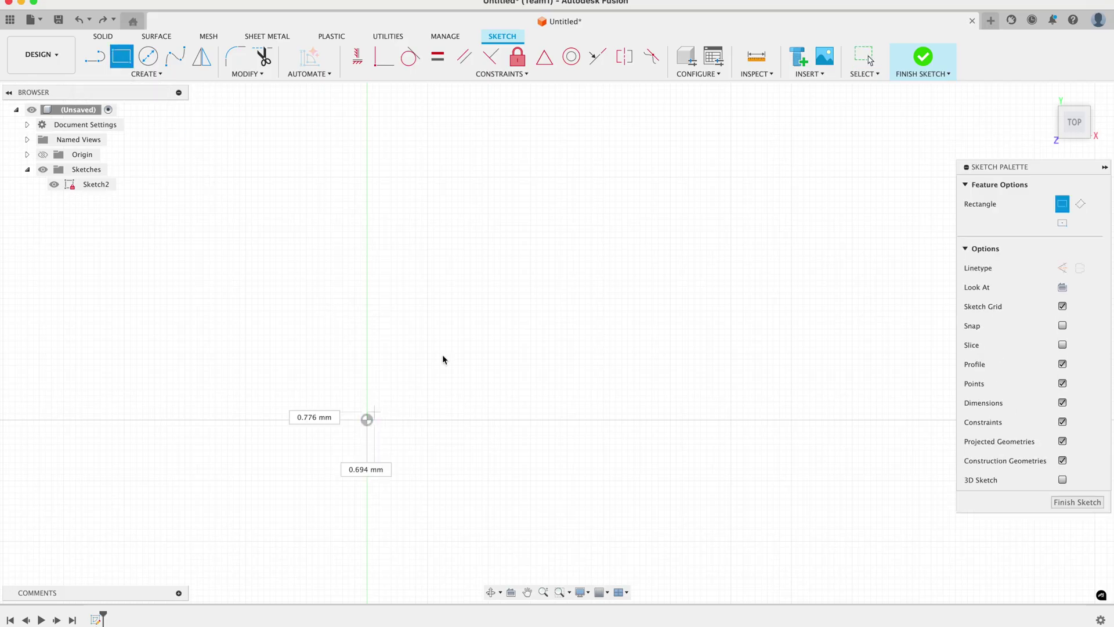
pyautogui.click(601, 293)
pyautogui.press('Escape')
# Add a sketch dimension of 40 mm to the rectangle's top edge, placed above it.
pyautogui.click(154, 74)
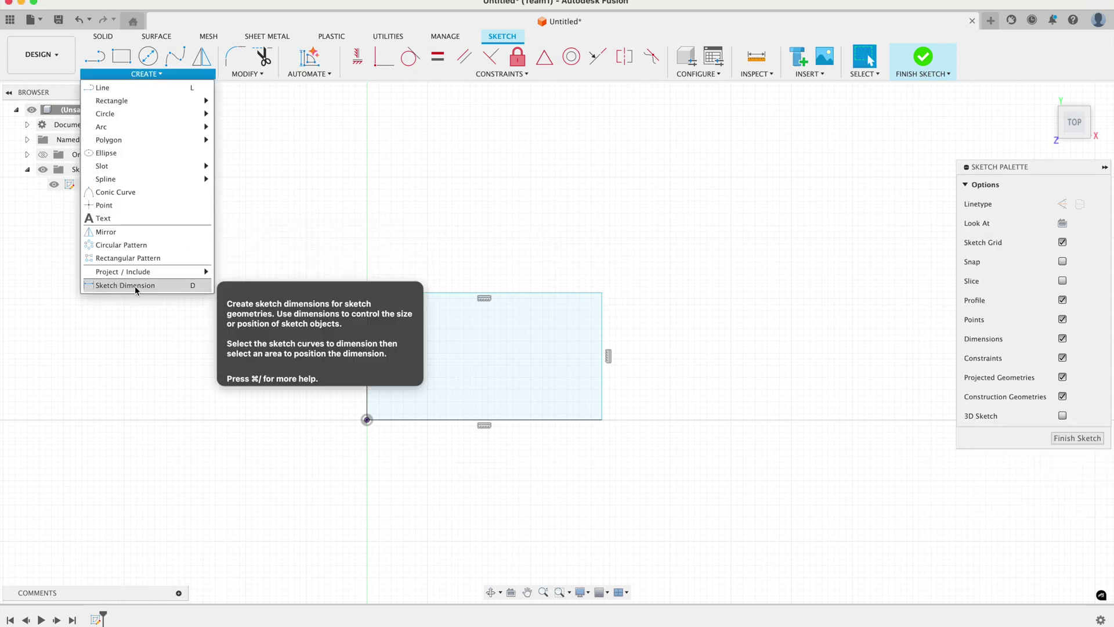
pyautogui.click(138, 286)
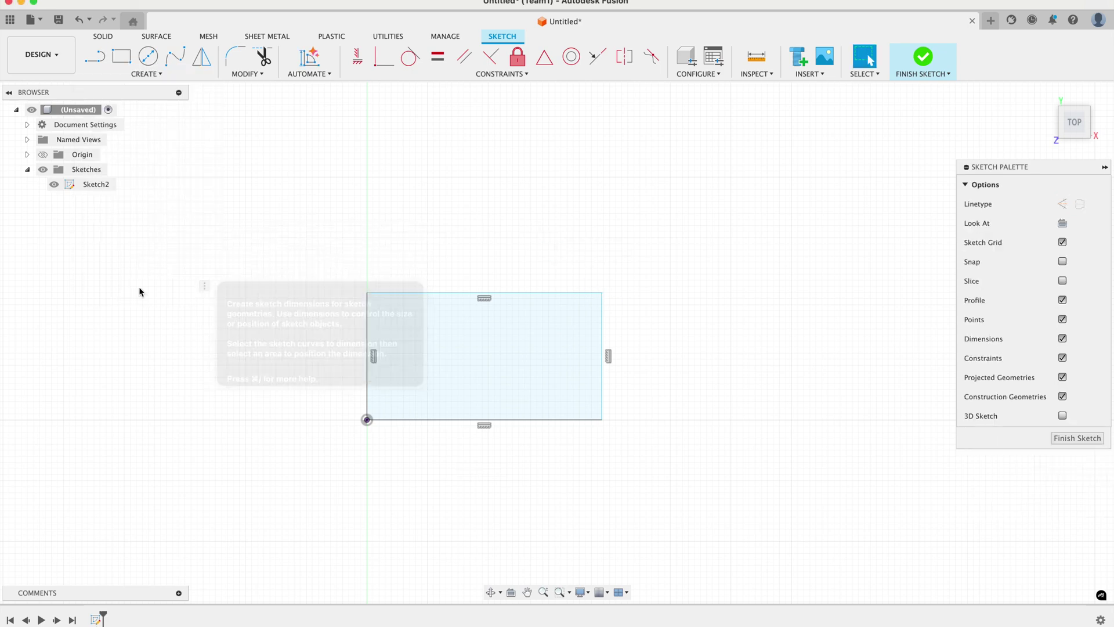
pyautogui.click(452, 293)
pyautogui.click(462, 246)
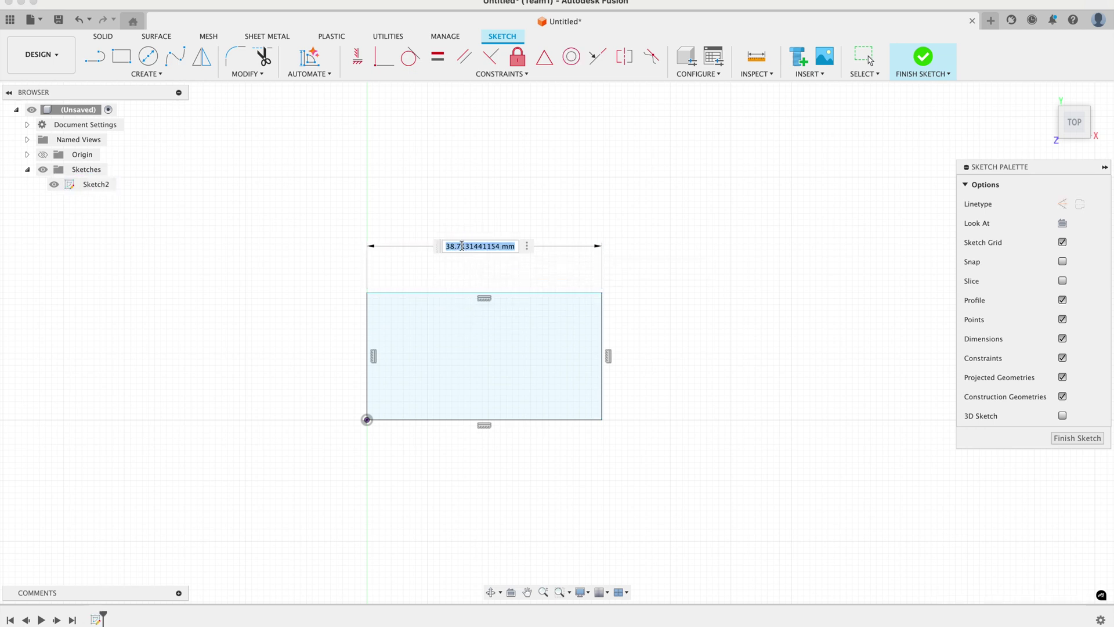
pyautogui.write('40')
pyautogui.press('Return')
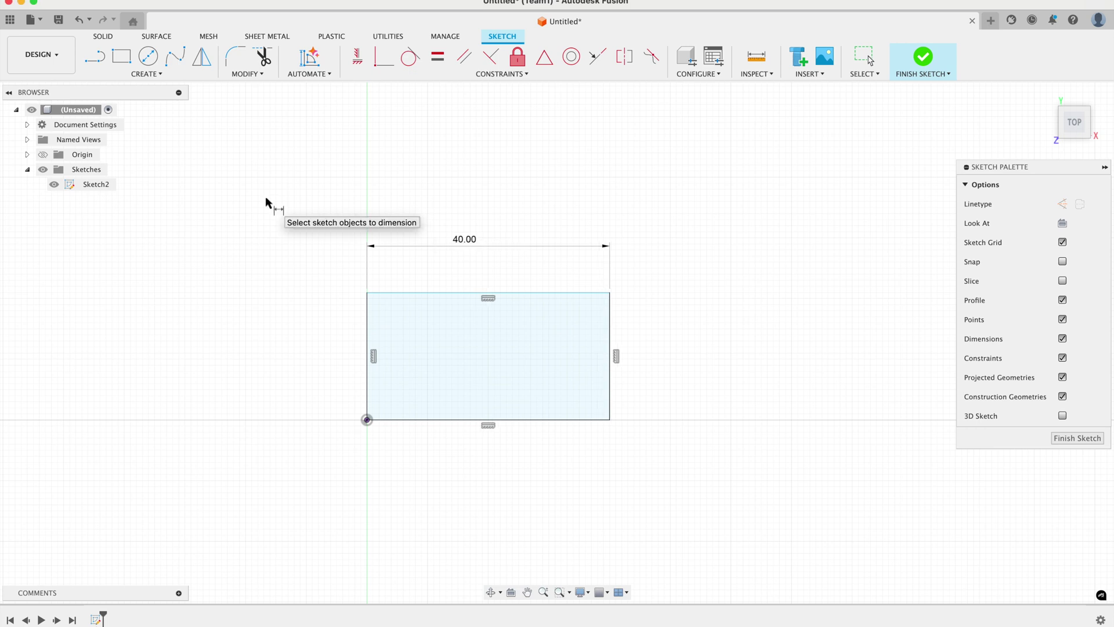
# Add a sketch dimension of 20 mm to the rectangle's left edge, placed beside it.
pyautogui.press('Escape')
pyautogui.press('d')
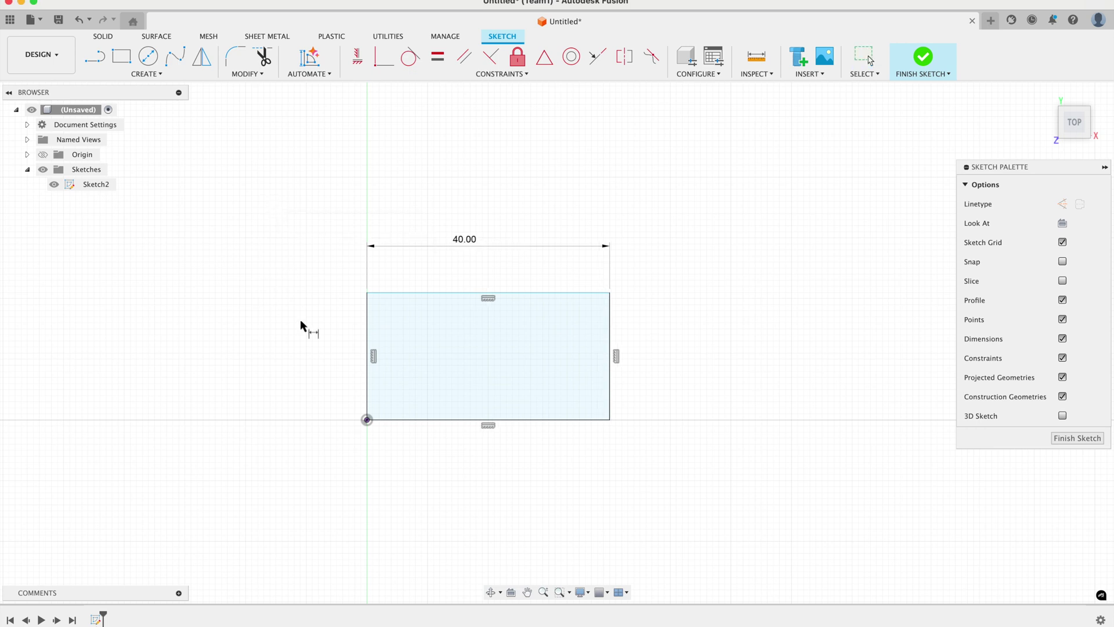
pyautogui.click(366, 340)
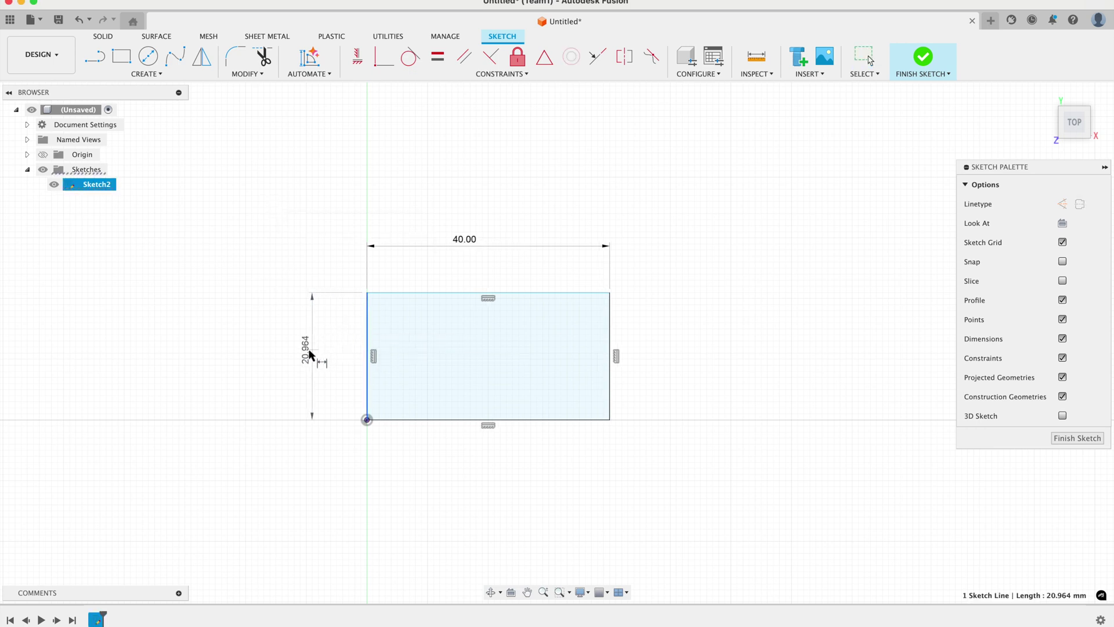
pyautogui.click(309, 350)
pyautogui.write('20')
pyautogui.press('Return')
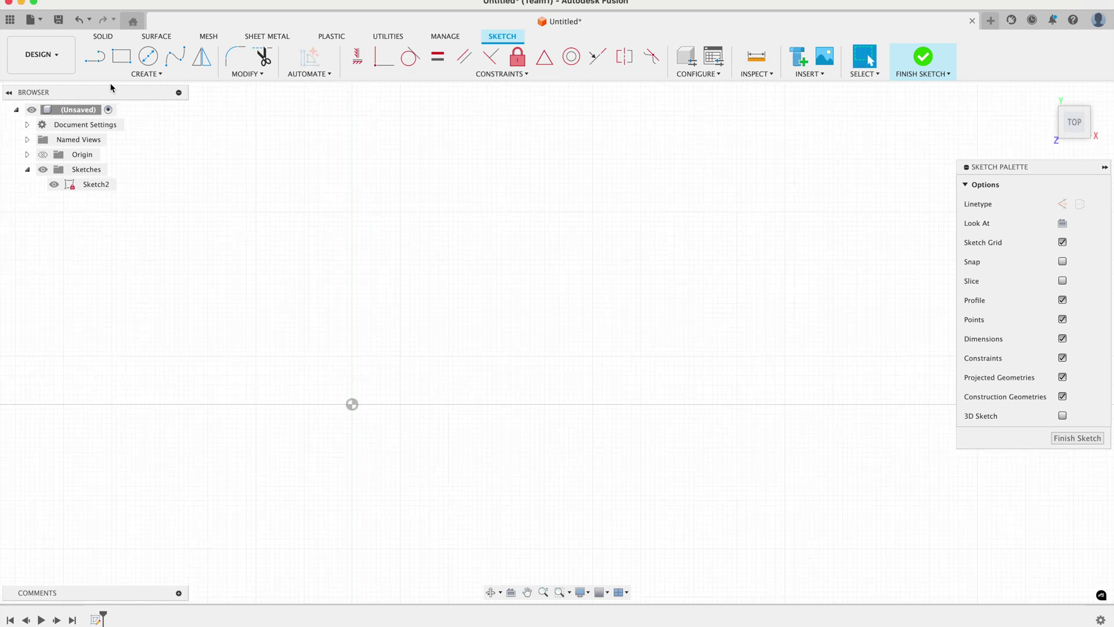
# Sketch a line from the origin, 40 mm long at an angle of 60 degrees.
pyautogui.press('l')
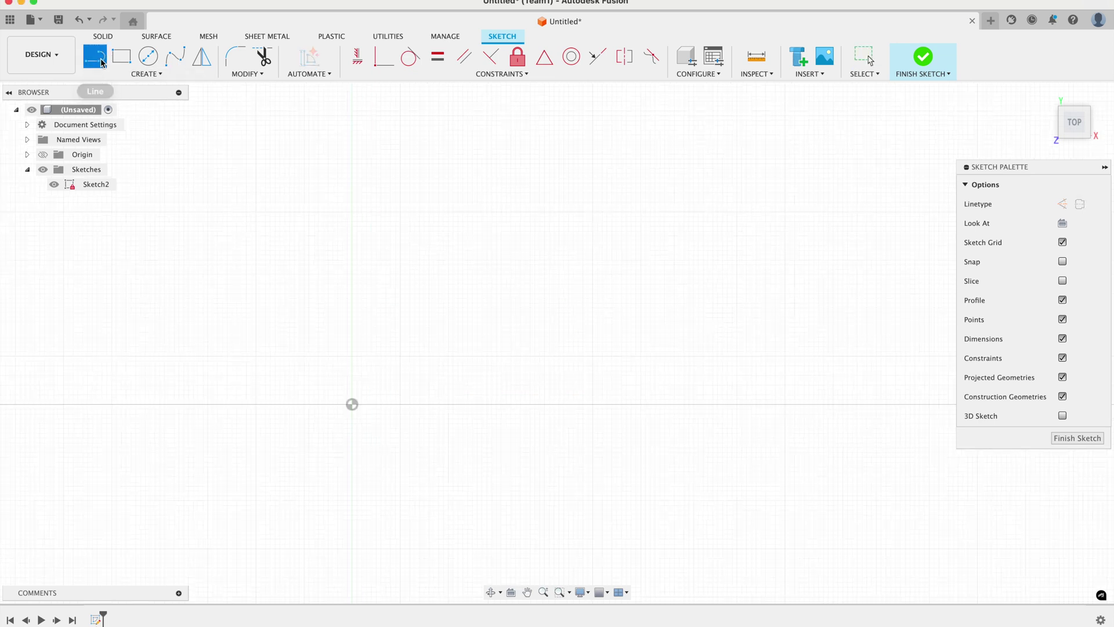
pyautogui.click(352, 404)
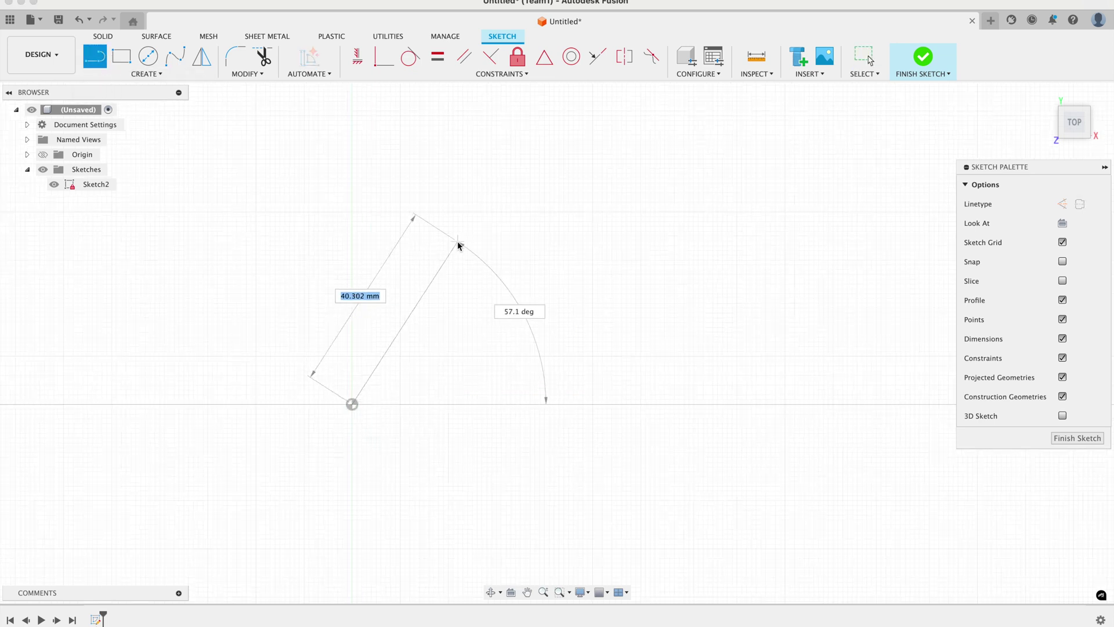
pyautogui.write('4')
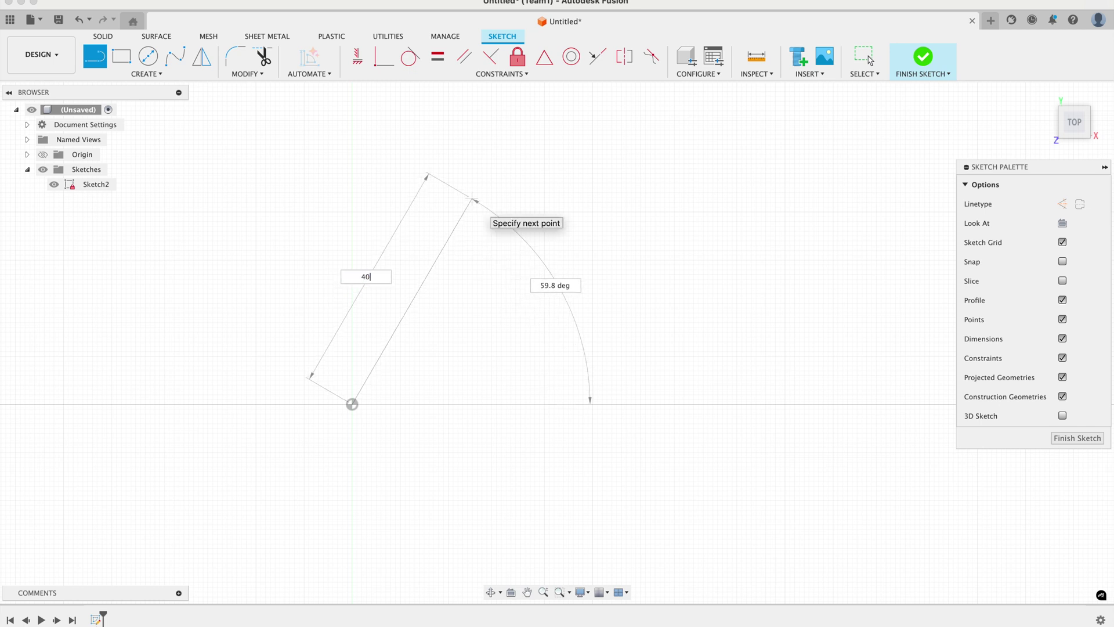
pyautogui.write('0')
pyautogui.press('Tab')
pyautogui.press('Tab')
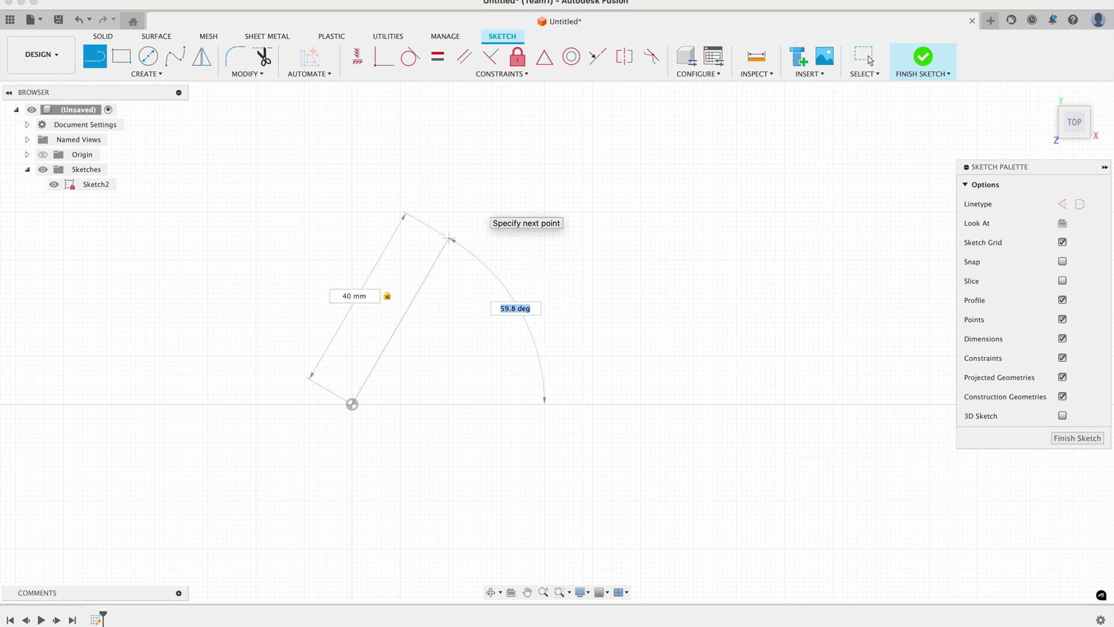
pyautogui.write('60')
pyautogui.press('Tab')
pyautogui.press('Return')
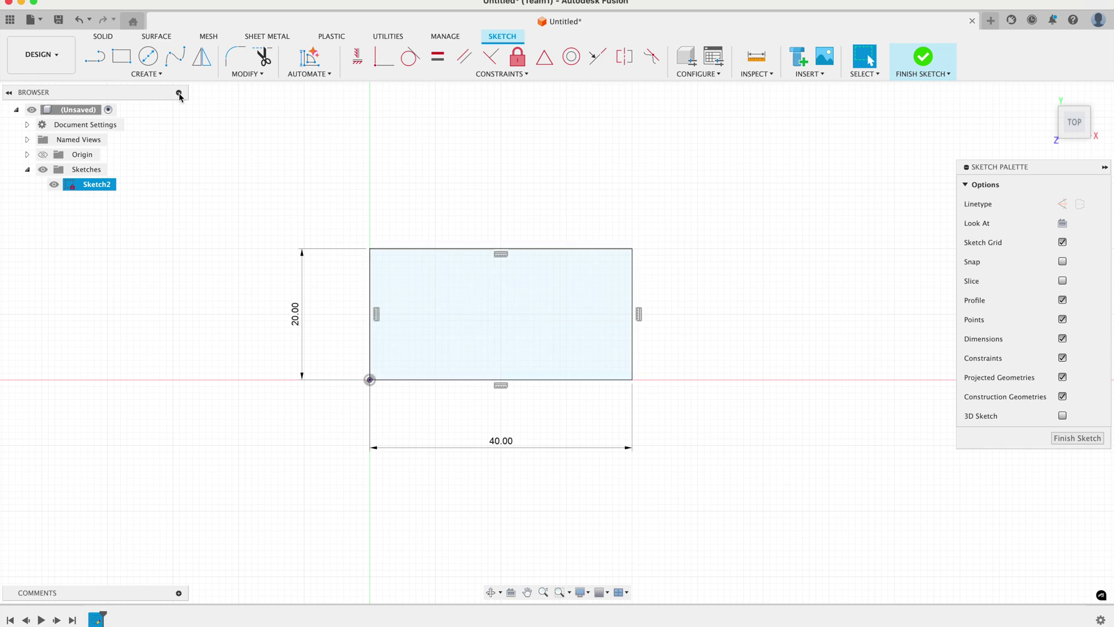
# Sketch a 10 mm diameter circle inside the rectangle's left half, then shift its centre slightly toward the middle.
pyautogui.click(148, 56)
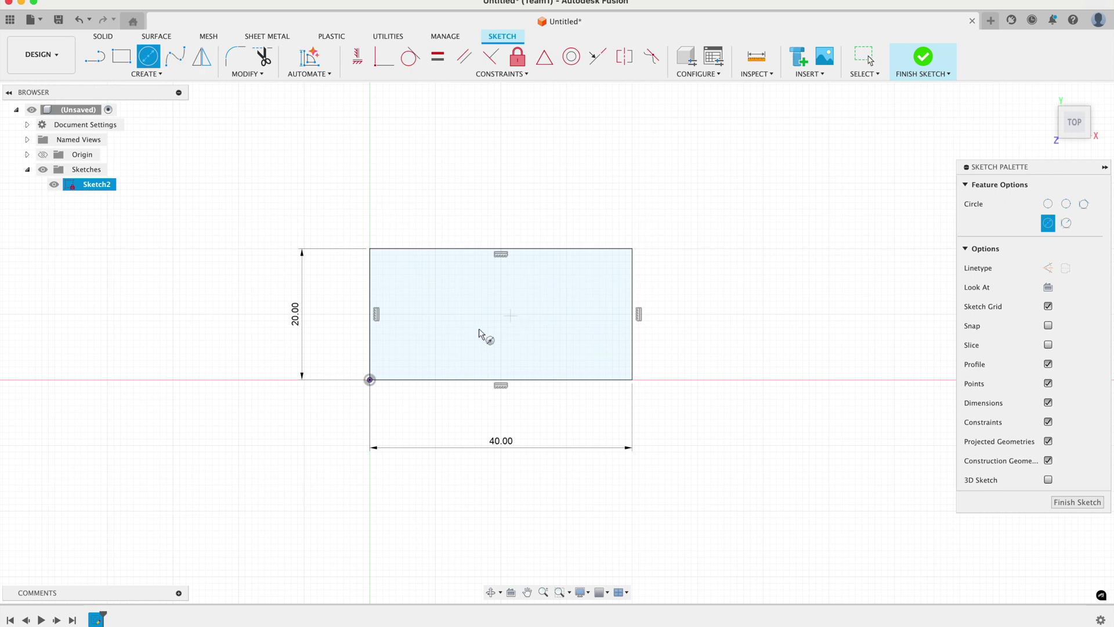
pyautogui.click(451, 314)
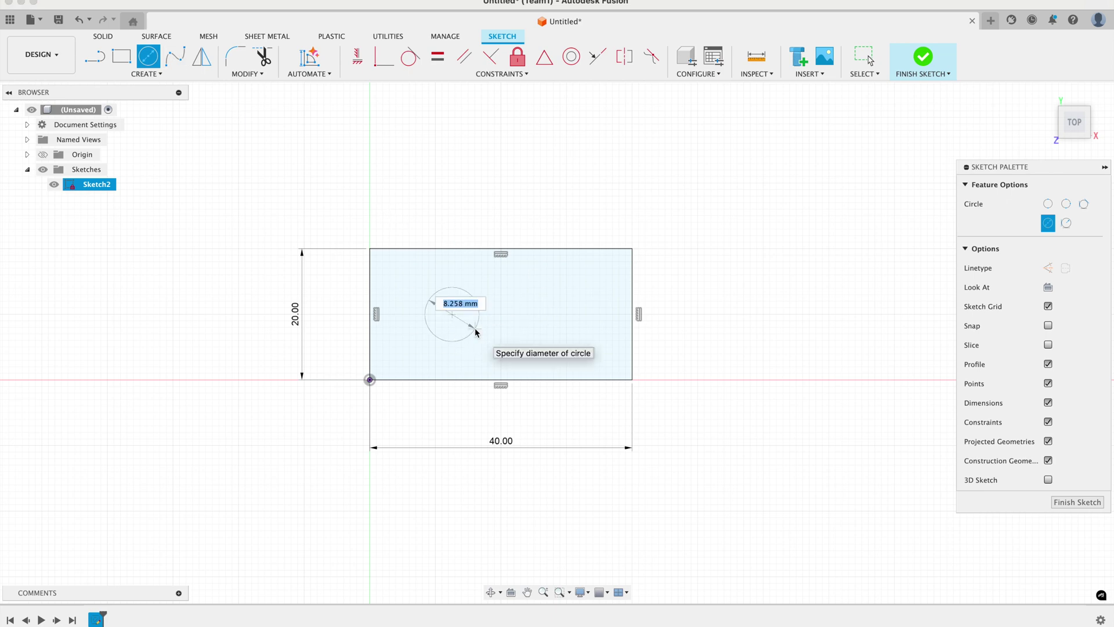
pyautogui.write('10')
pyautogui.press('Return')
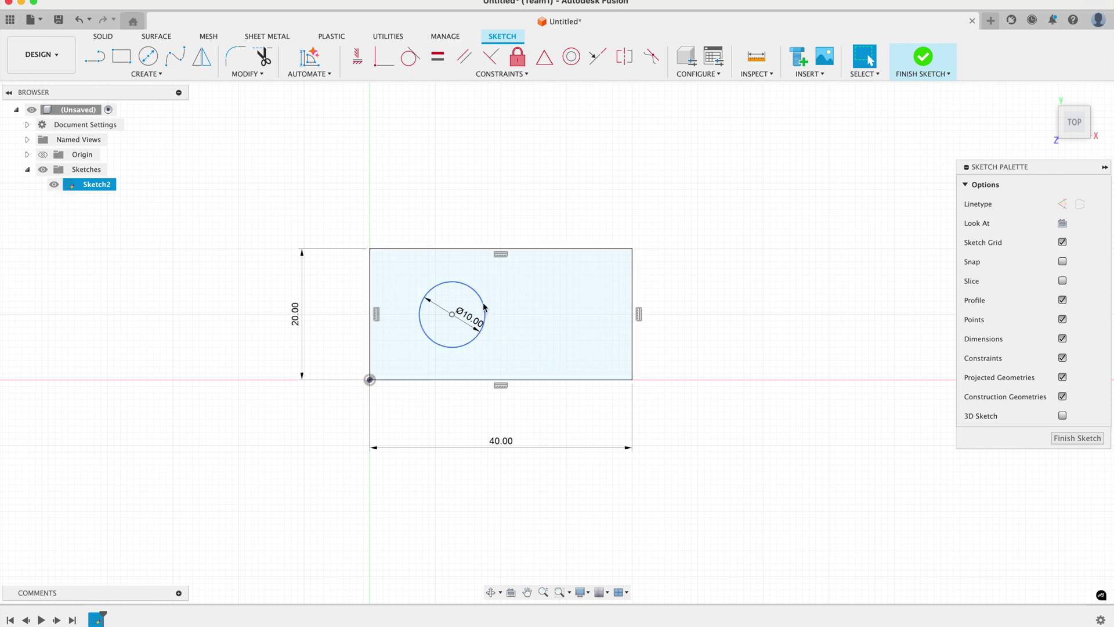
pyautogui.moveTo(453, 315)
pyautogui.mouseDown()
pyautogui.moveTo(487, 311)
pyautogui.moveTo(457, 324)
pyautogui.moveTo(529, 300)
pyautogui.moveTo(467, 317)
pyautogui.mouseUp()
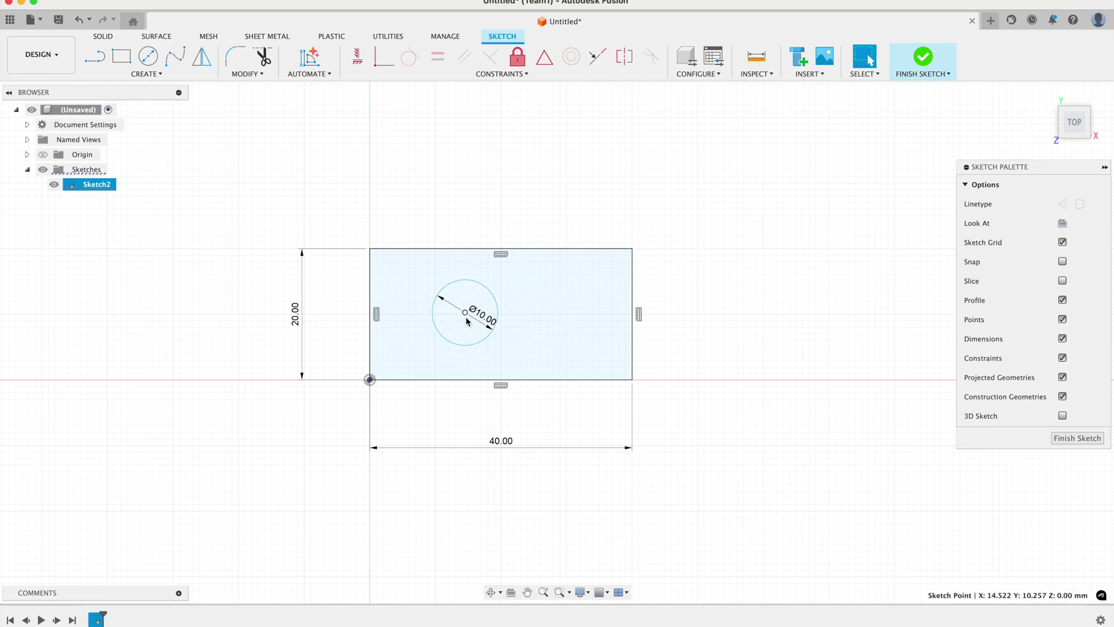
# Draw a vertical line joining the midpoints of the rectangle's top and bottom edges and convert it to a construction line.
pyautogui.click(95, 59)
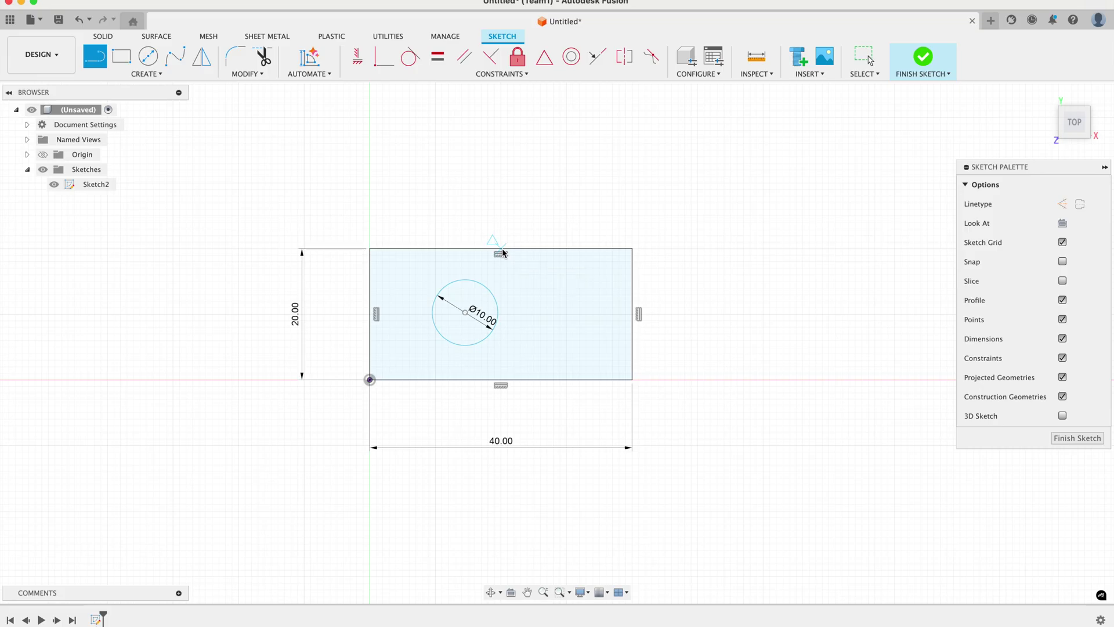
pyautogui.click(540, 241)
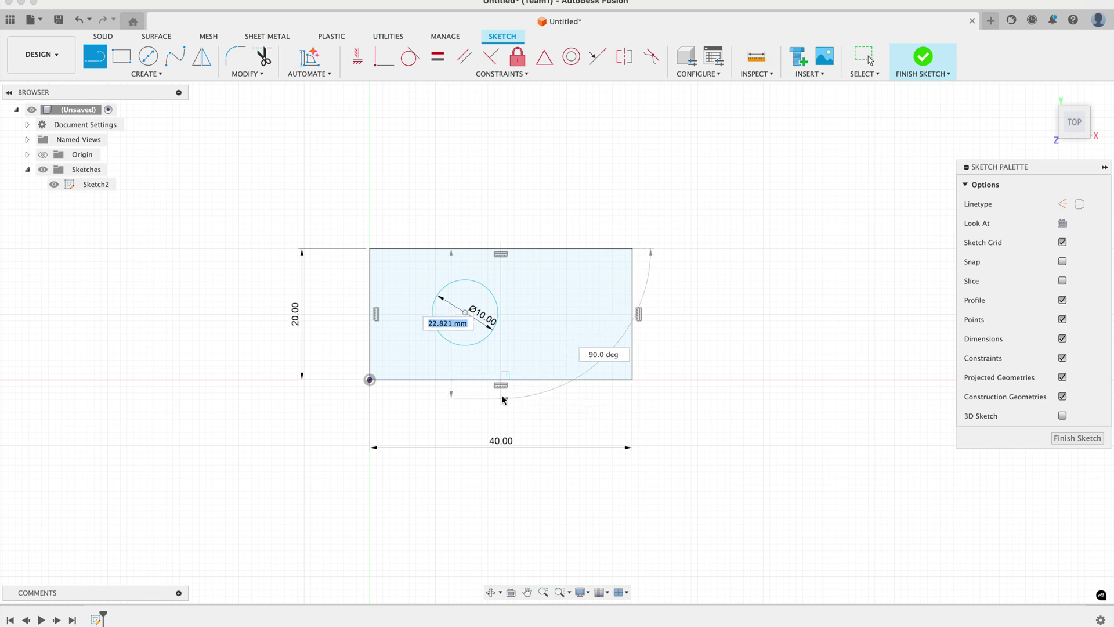
pyautogui.click(502, 384)
pyautogui.press('Escape')
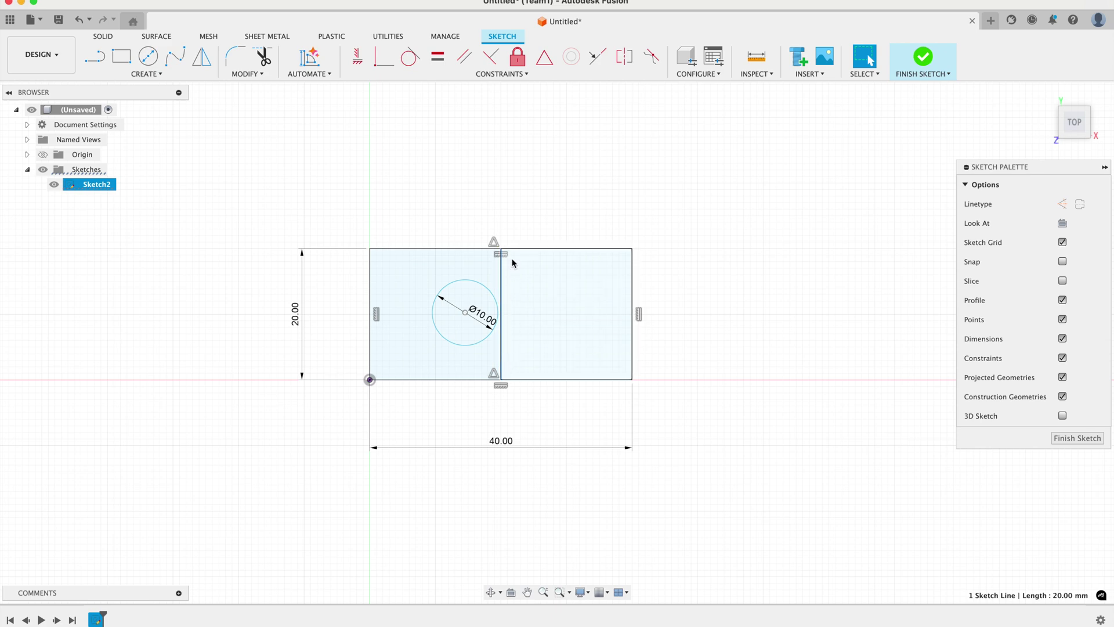
pyautogui.click(1061, 204)
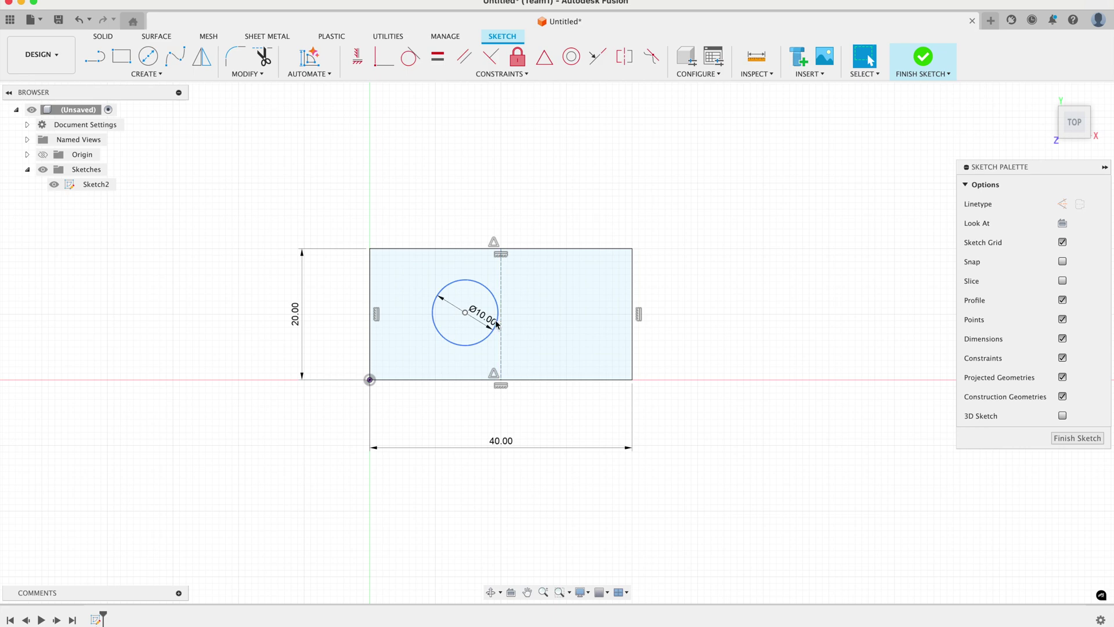
# Constrain the circle's centre to the midpoint of the vertical construction line.
pyautogui.click(466, 314)
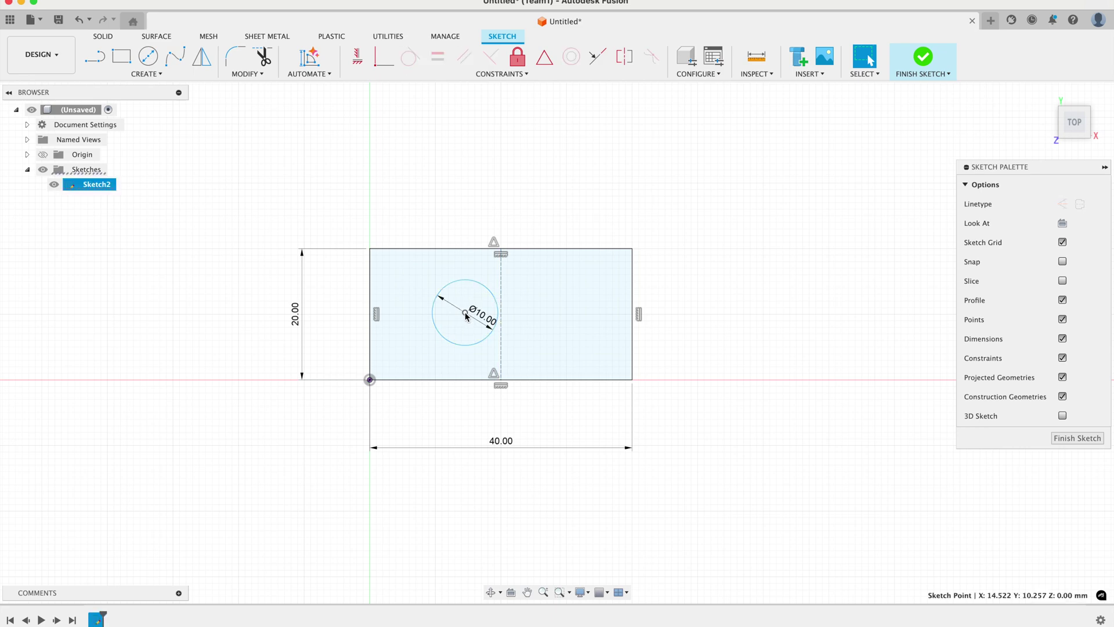
pyautogui.click(544, 61)
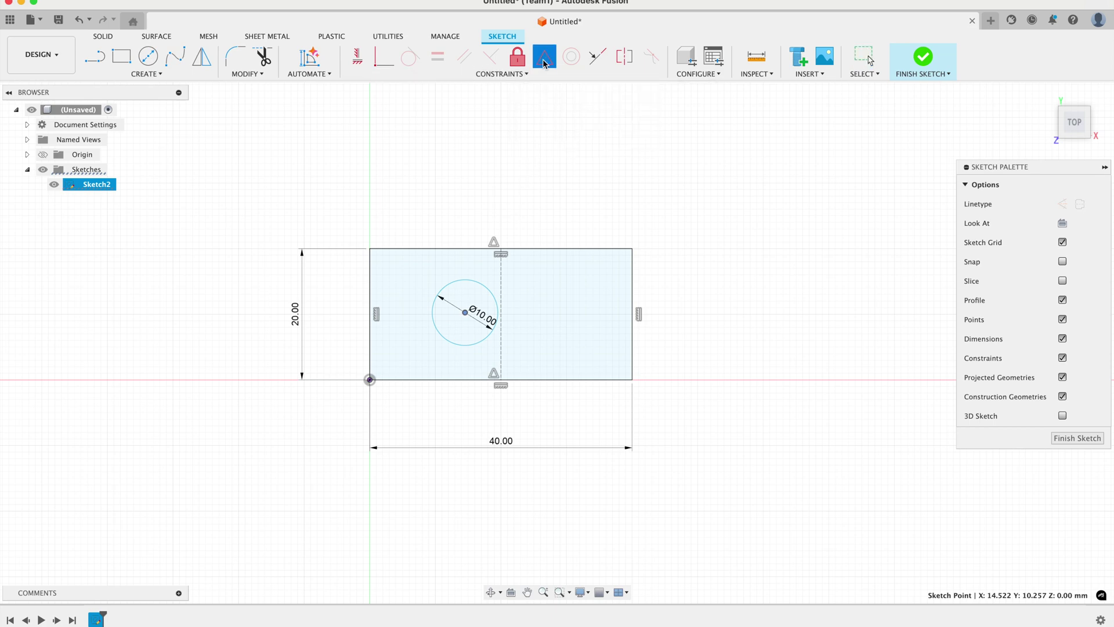
pyautogui.click(503, 274)
pyautogui.press('Escape')
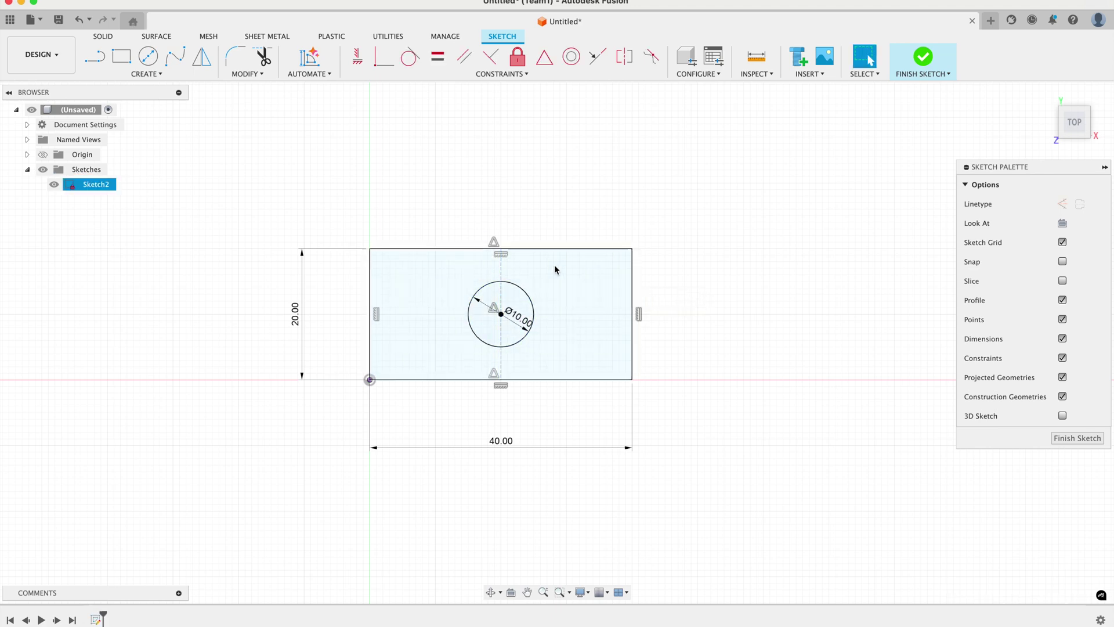
# Set the rectangle's width dimension to 20 mm.
pyautogui.doubleClick(502, 441)
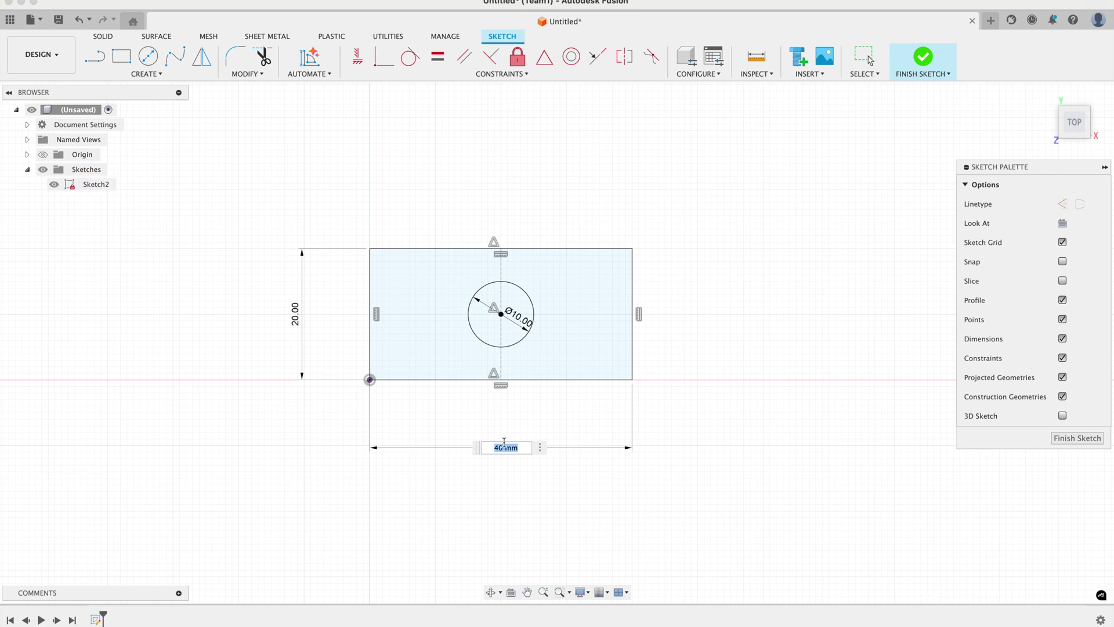
pyautogui.write('20')
pyautogui.press('Return')
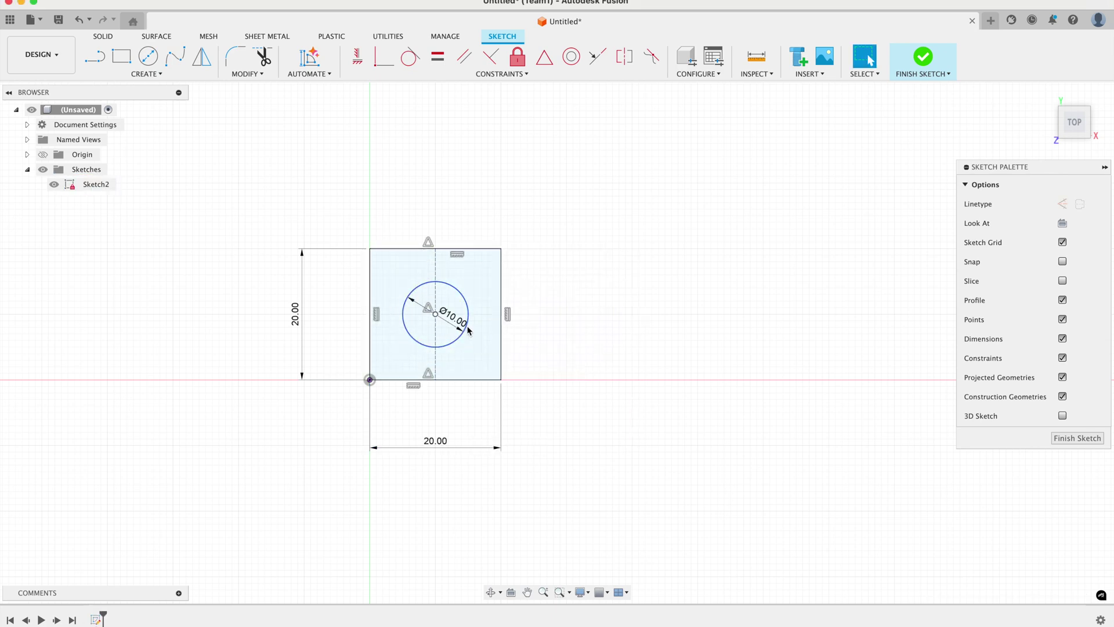
# Set the rectangle's width dimension to 100 mm.
pyautogui.doubleClick(413, 428)
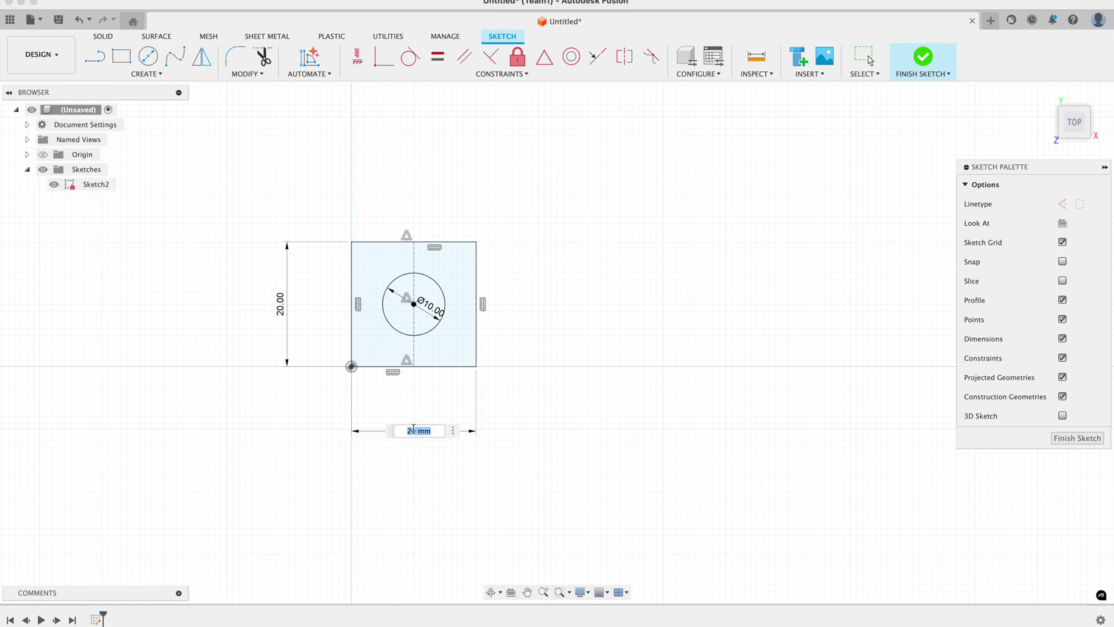
pyautogui.write('100')
pyautogui.press('Return')
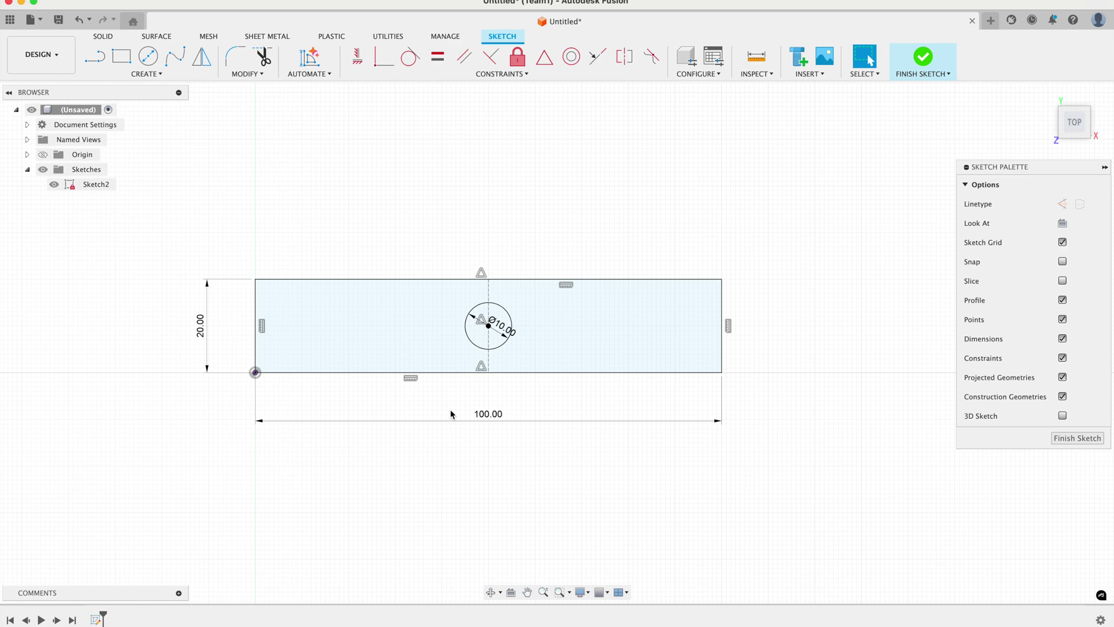
# Set up a rectangular pattern of the circle along the rectangle's top edge with Spacing distribution.
pyautogui.click(471, 343)
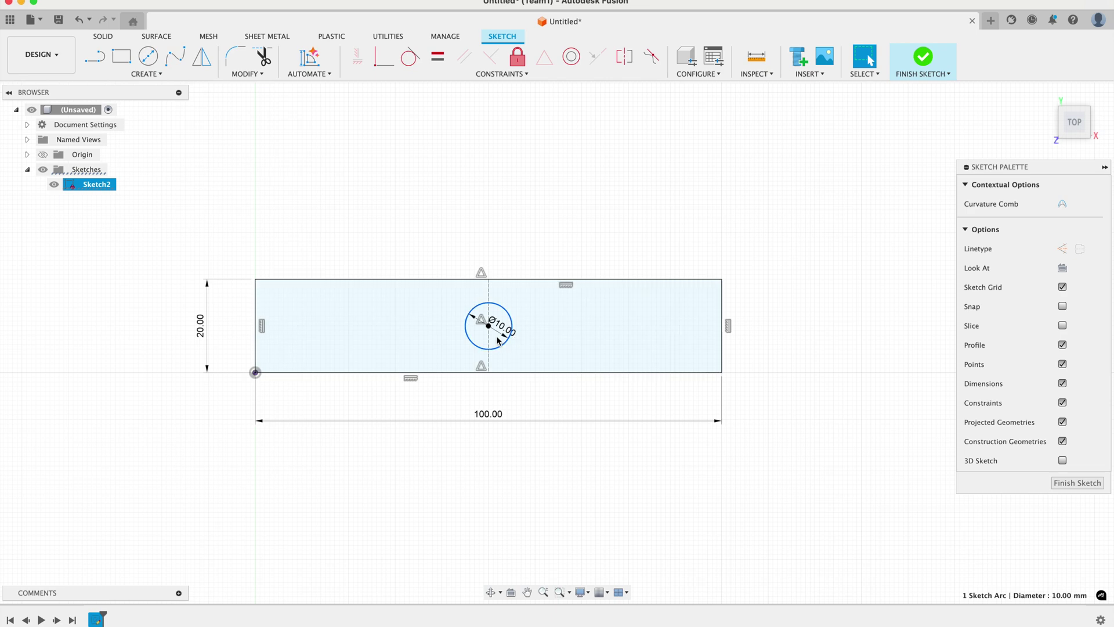
pyautogui.click(152, 75)
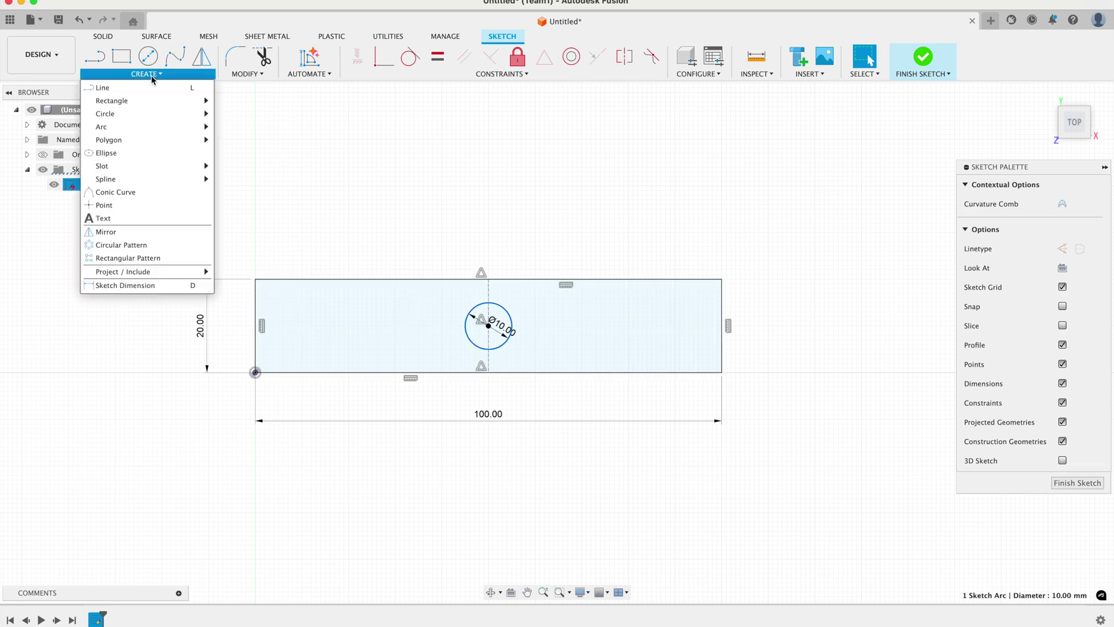
pyautogui.click(141, 259)
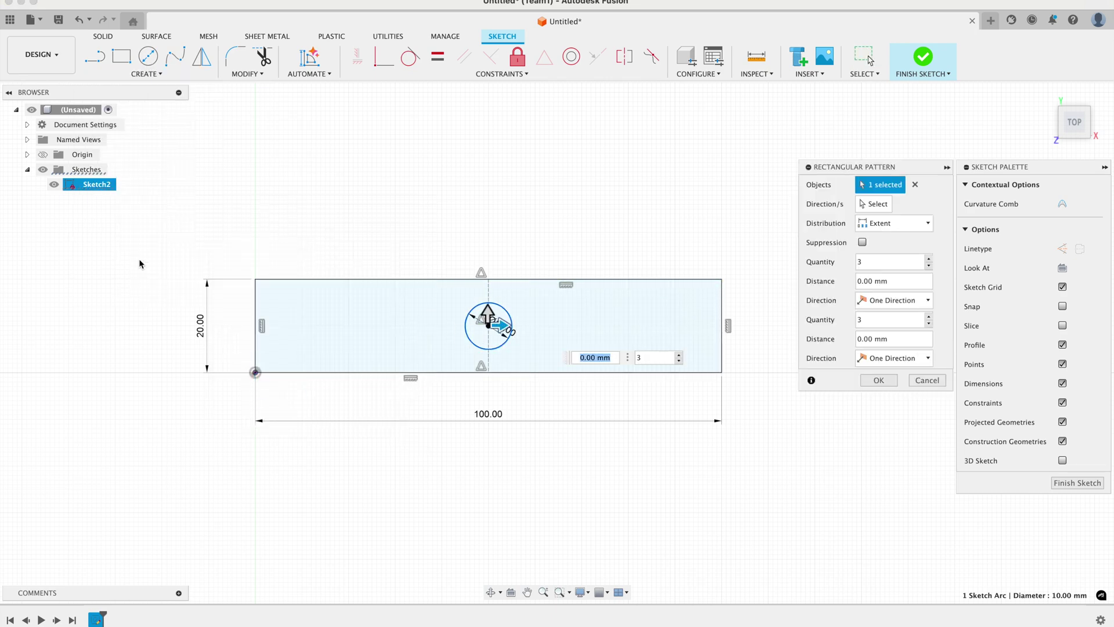
pyautogui.click(864, 204)
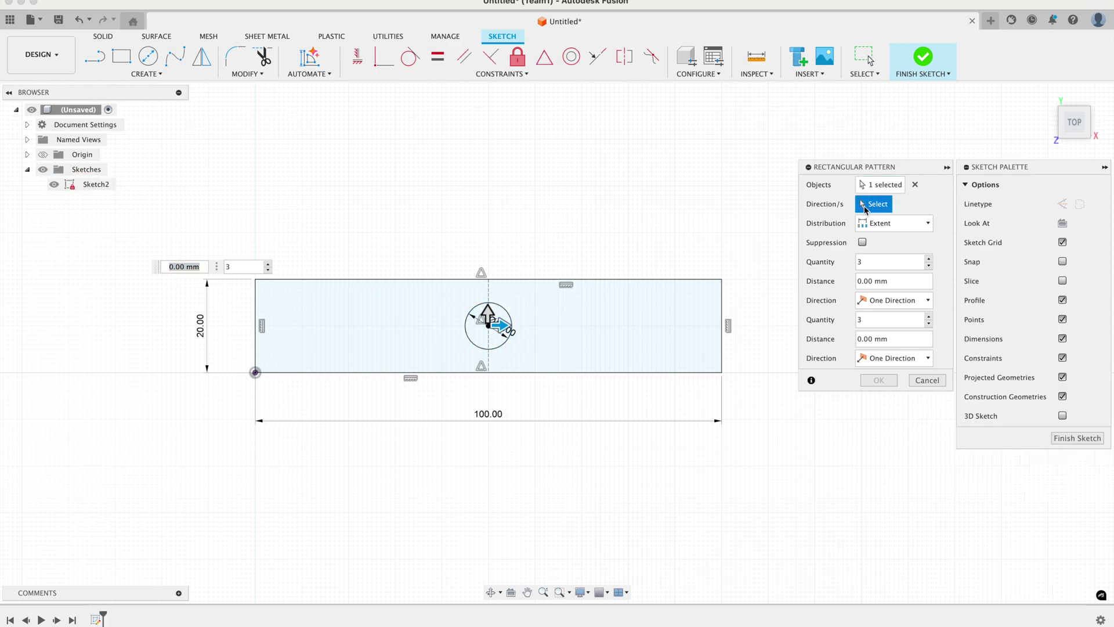
pyautogui.click(429, 281)
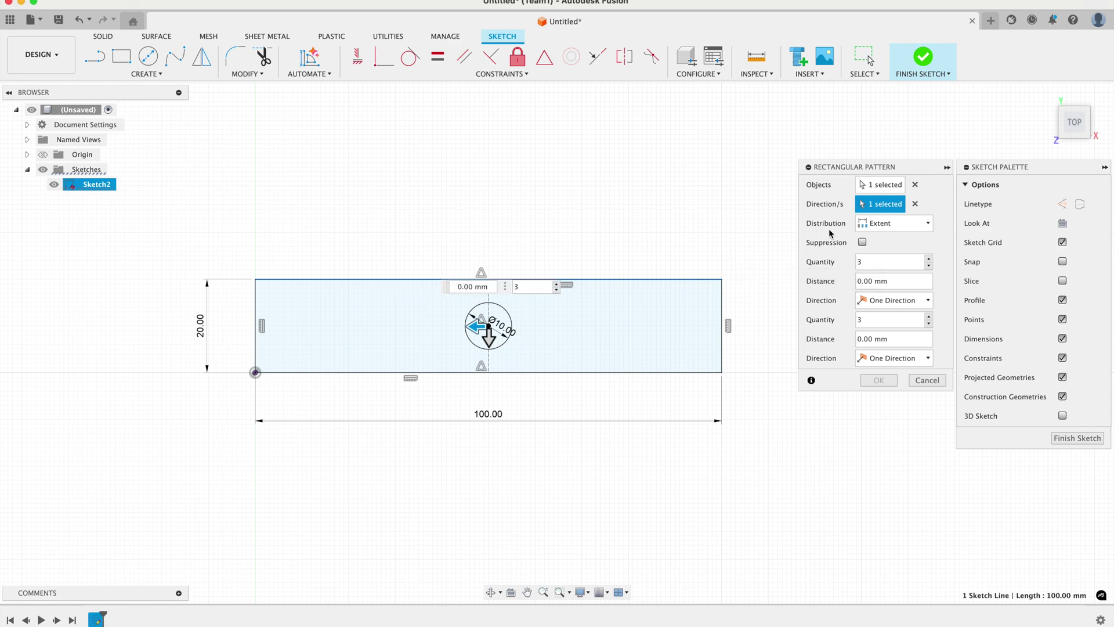
pyautogui.click(864, 227)
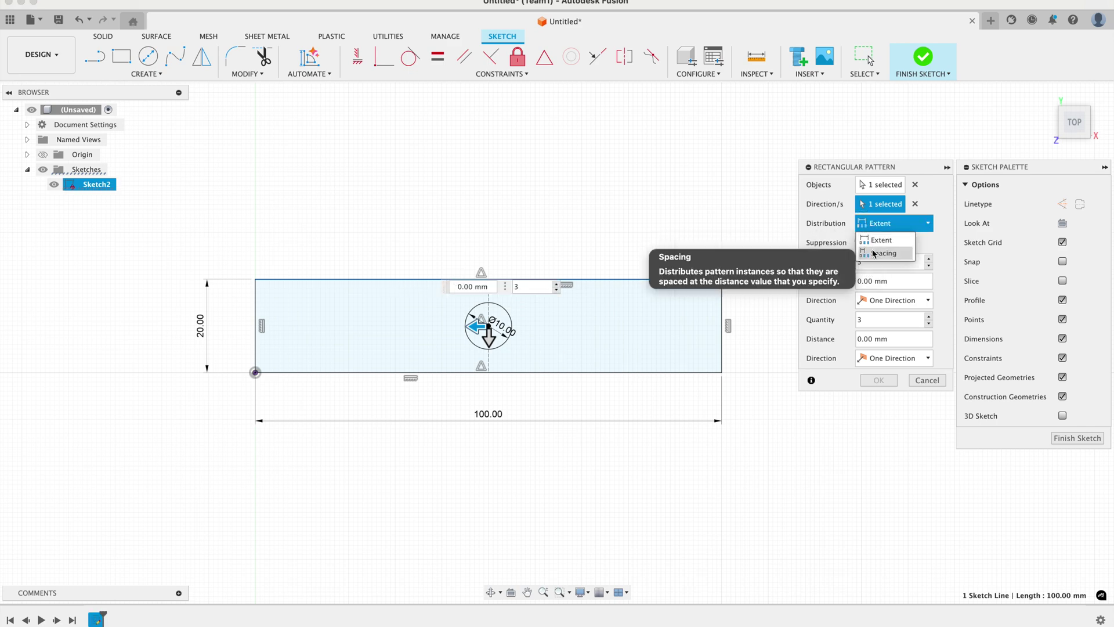
pyautogui.click(873, 254)
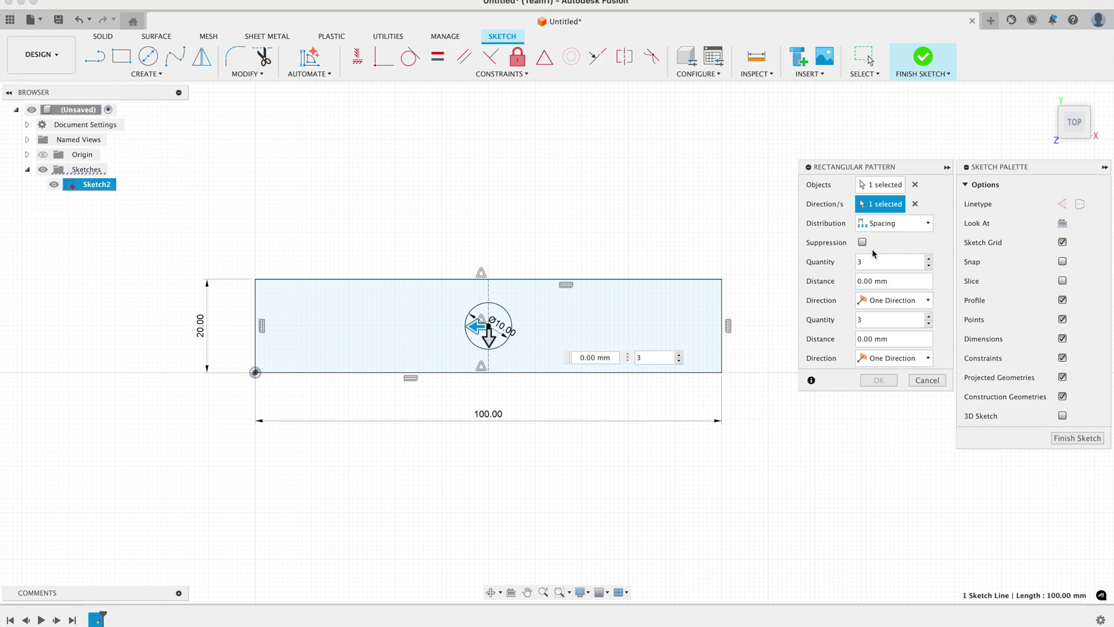
# Give the circle pattern a symmetric direction, a distance of 15 mm and a quantity of 5, and create it.
pyautogui.click(873, 281)
pyautogui.write('20')
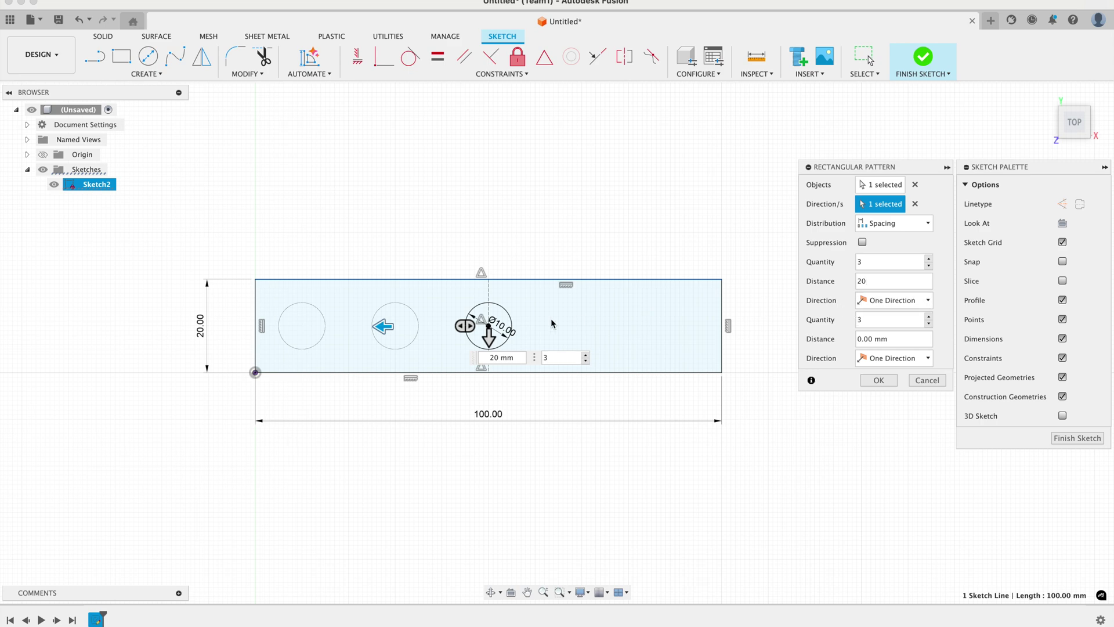
pyautogui.click(880, 306)
pyautogui.click(886, 334)
pyautogui.press('BackSpace')
pyautogui.press('BackSpace')
pyautogui.write('15')
pyautogui.click(928, 258)
pyautogui.click(928, 258)
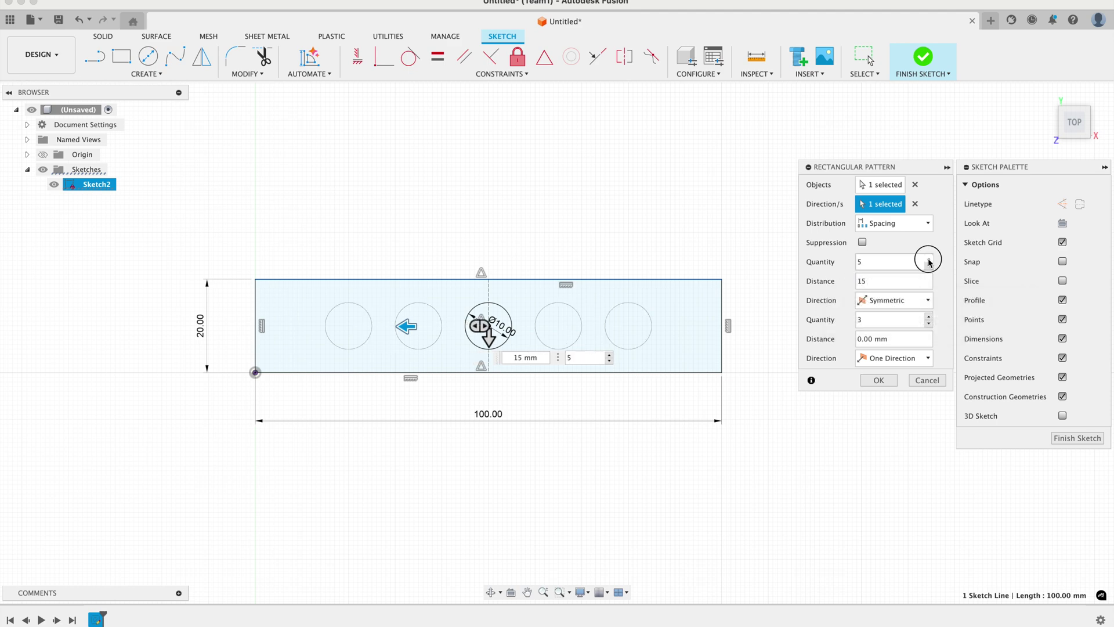
pyautogui.click(878, 380)
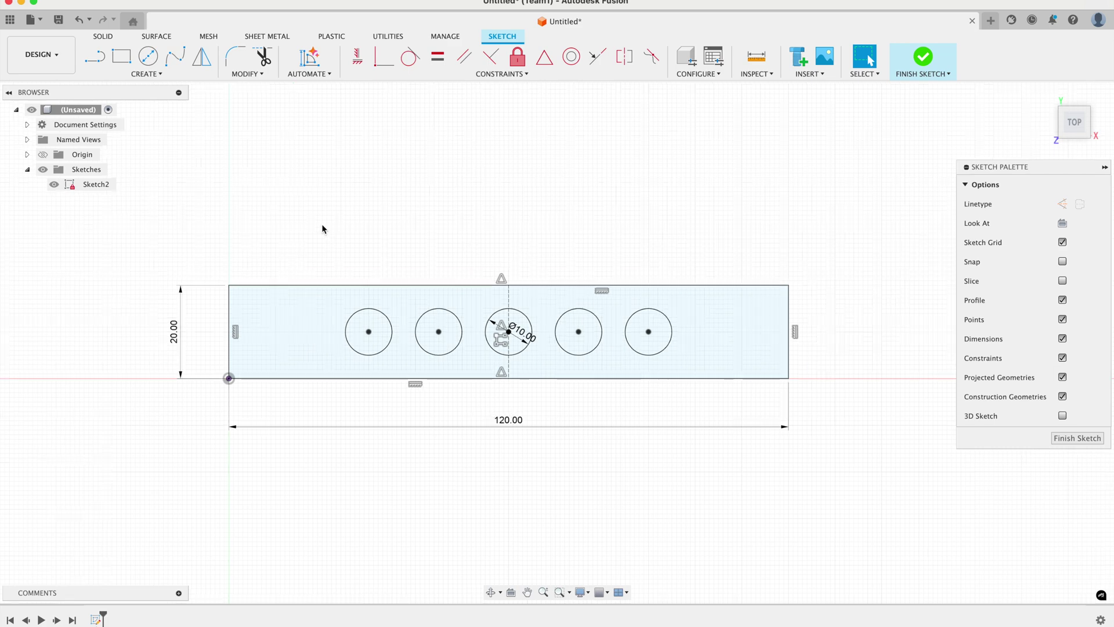
# Offset the whole rectangle outline outward by 2 mm.
pyautogui.click(252, 74)
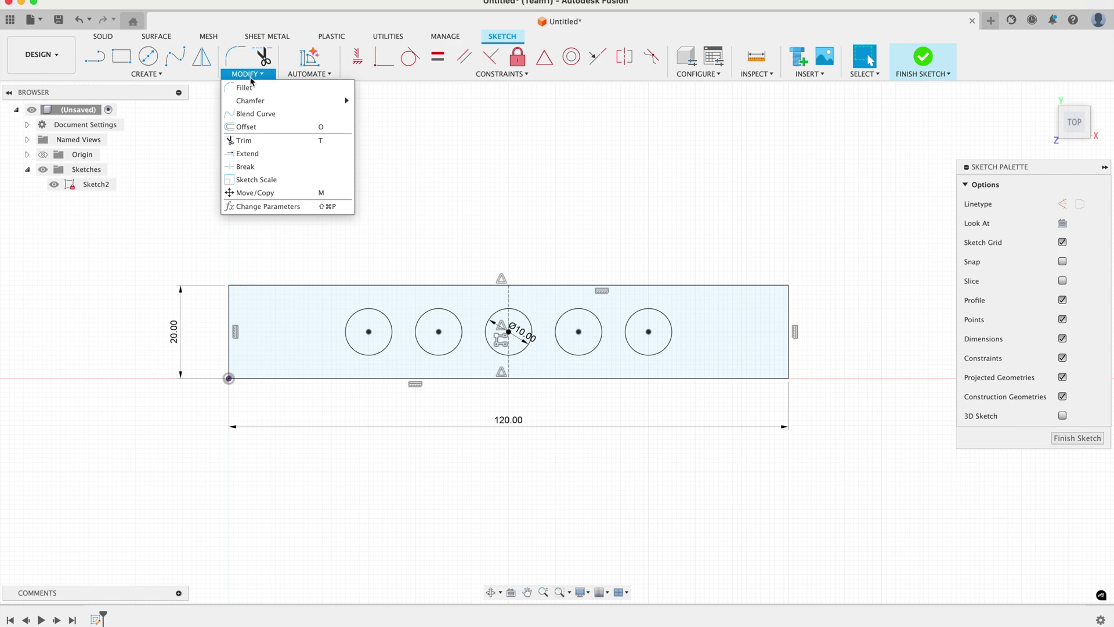
pyautogui.click(239, 126)
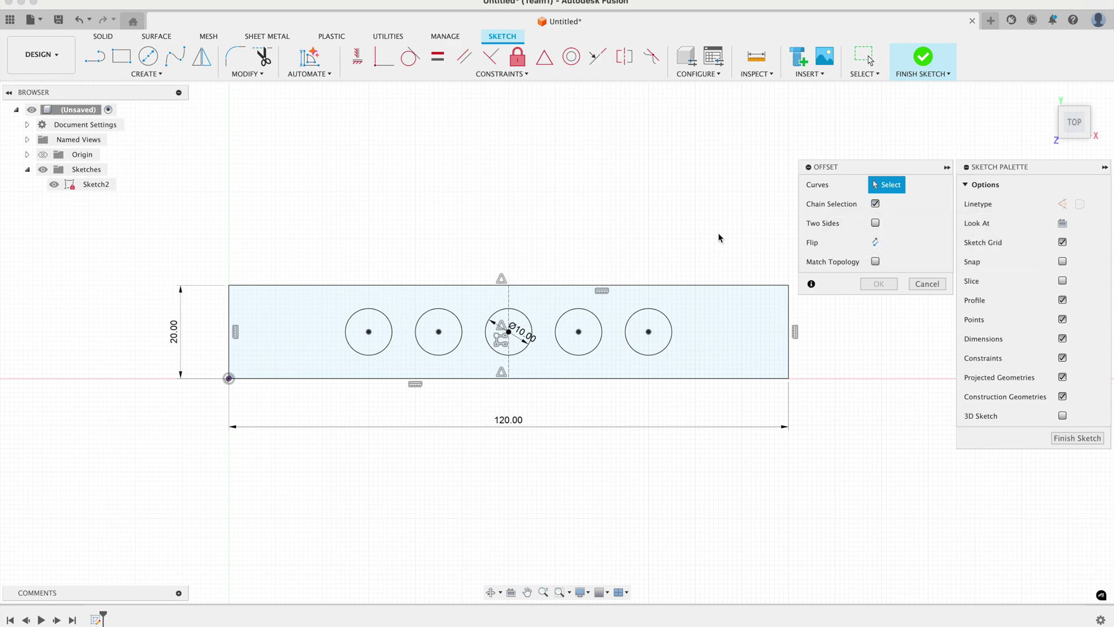
pyautogui.click(701, 285)
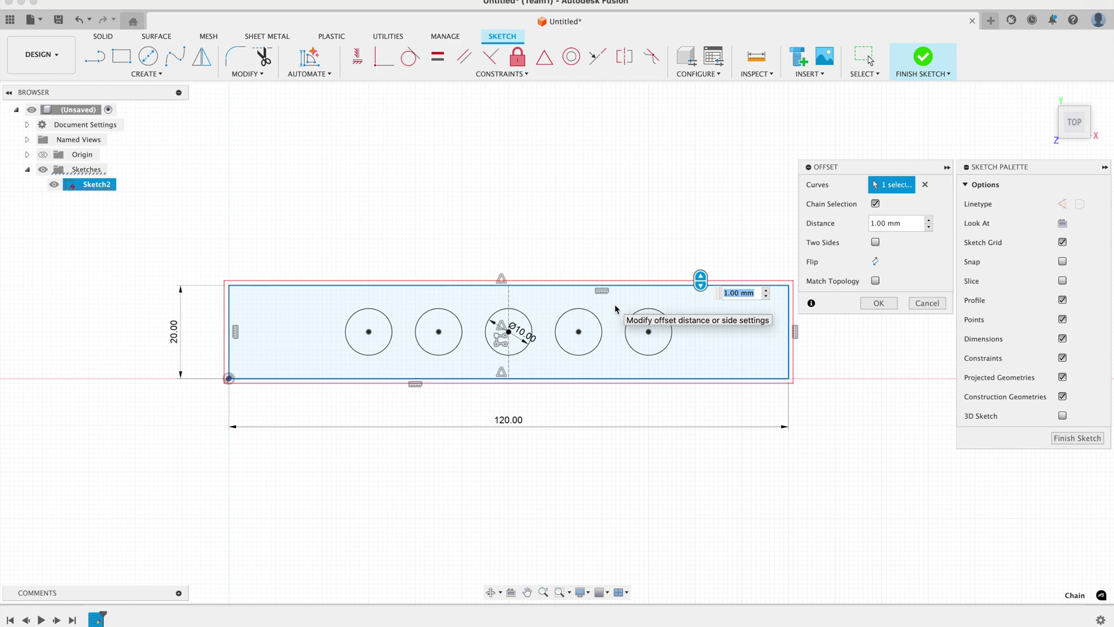
pyautogui.write('2')
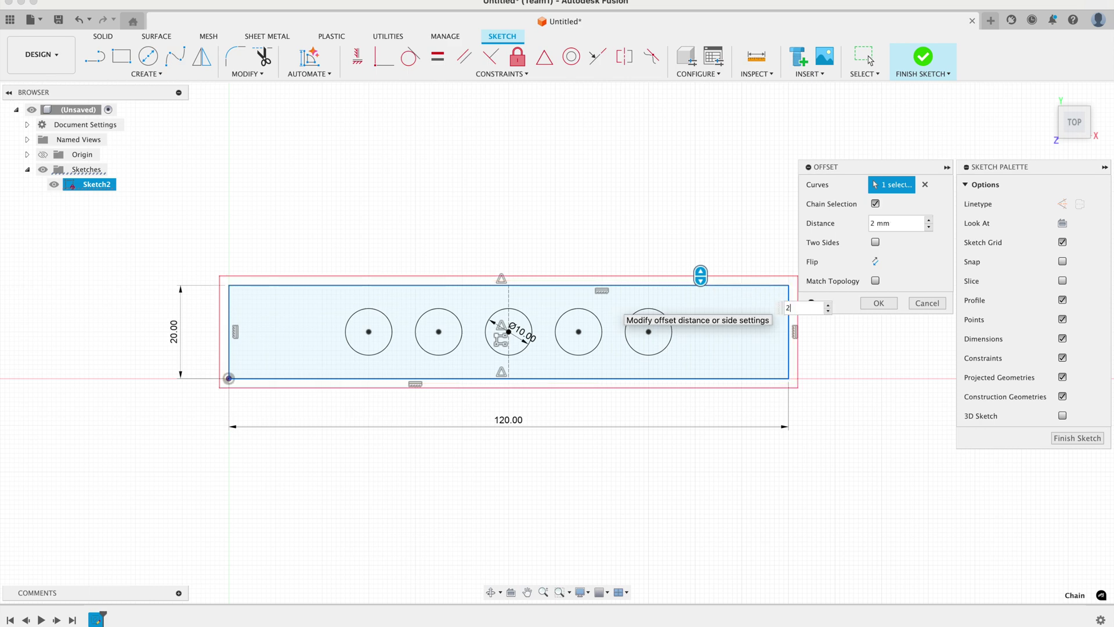
pyautogui.press('Return')
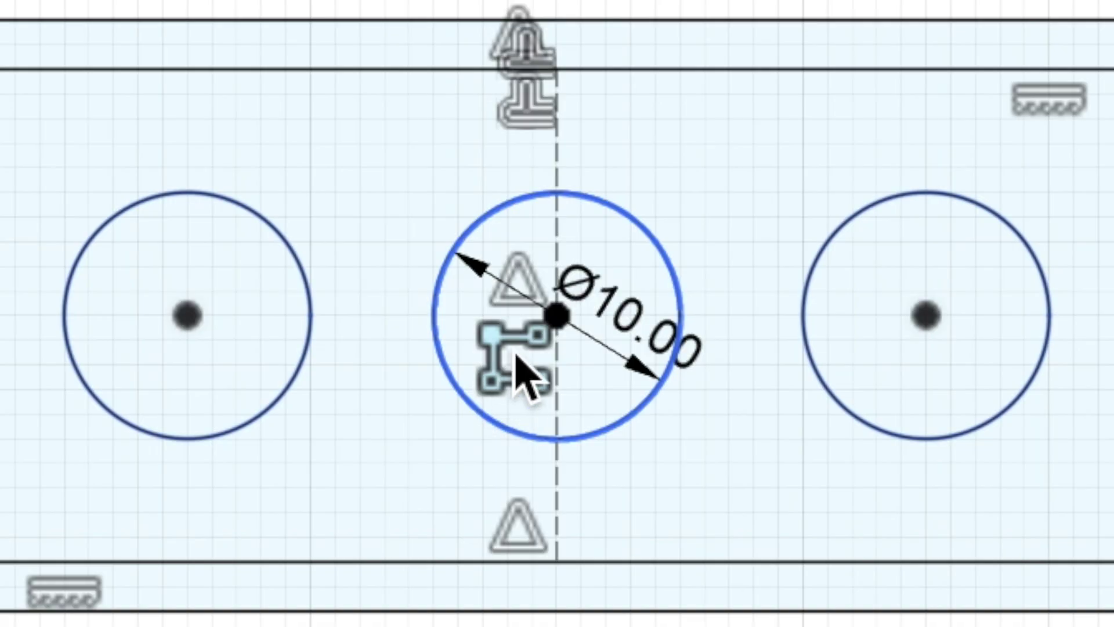
# Edit the rectangular pattern of circles and set its quantity to 7.
pyautogui.doubleClick(512, 374)
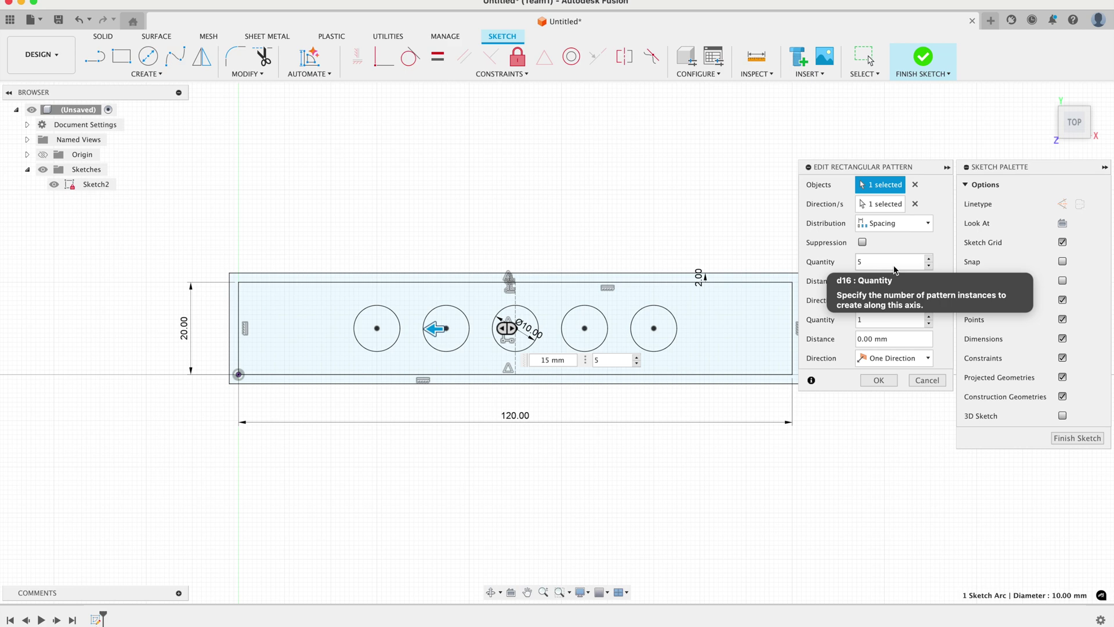
pyautogui.click(928, 259)
pyautogui.click(928, 259)
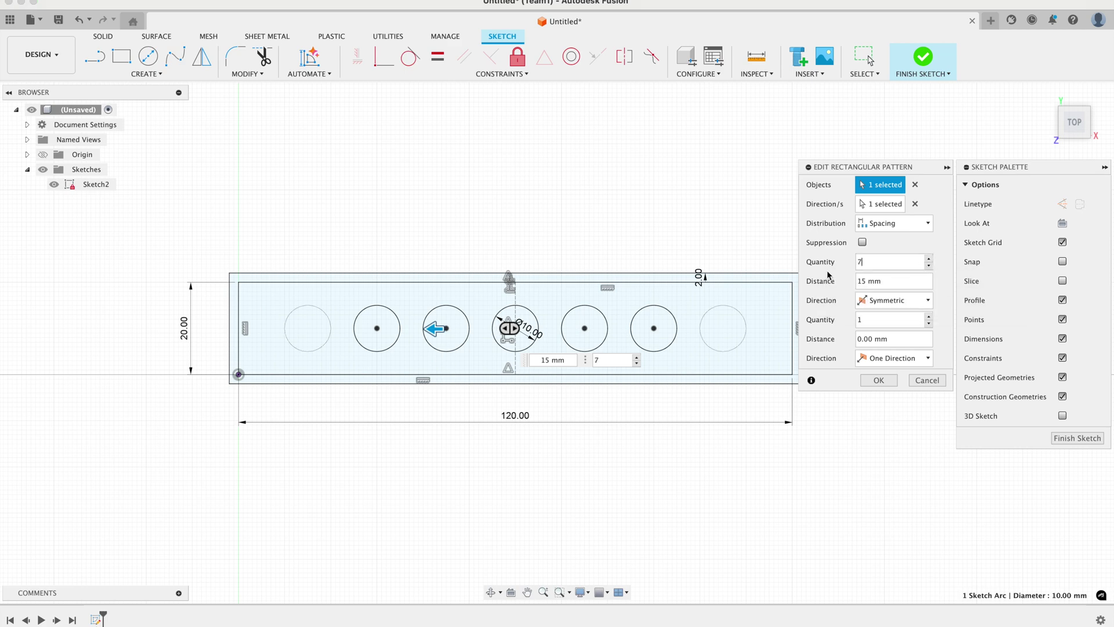
pyautogui.click(879, 381)
pyautogui.scroll(2, 555, 345)
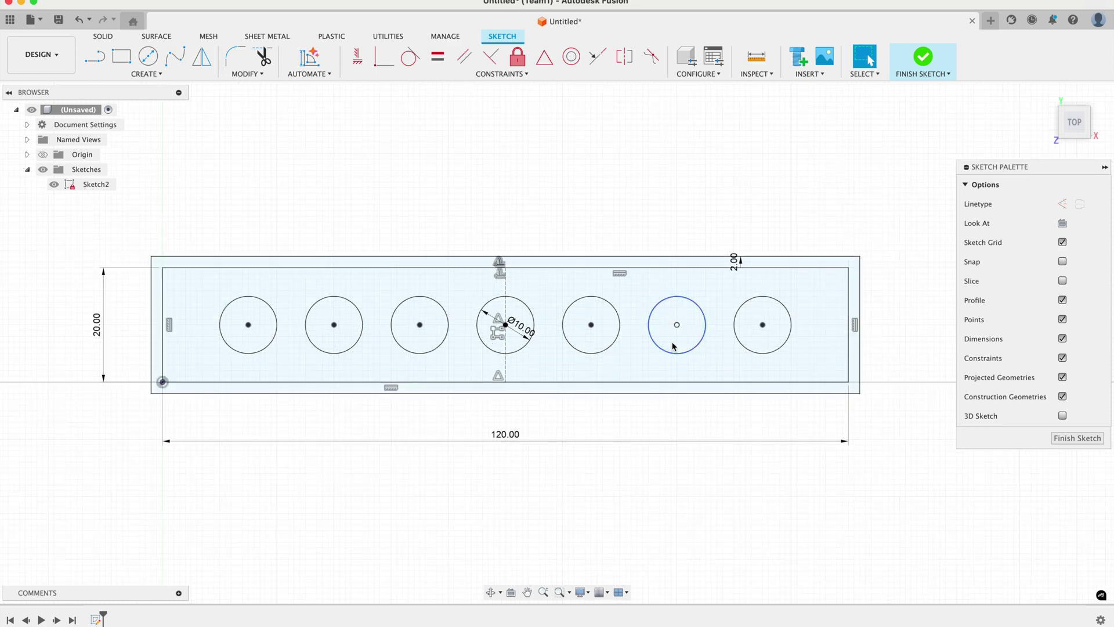
# Flip the offset outline to the inside of the rectangle by setting its offset dimension to -2 mm.
pyautogui.doubleClick(735, 262)
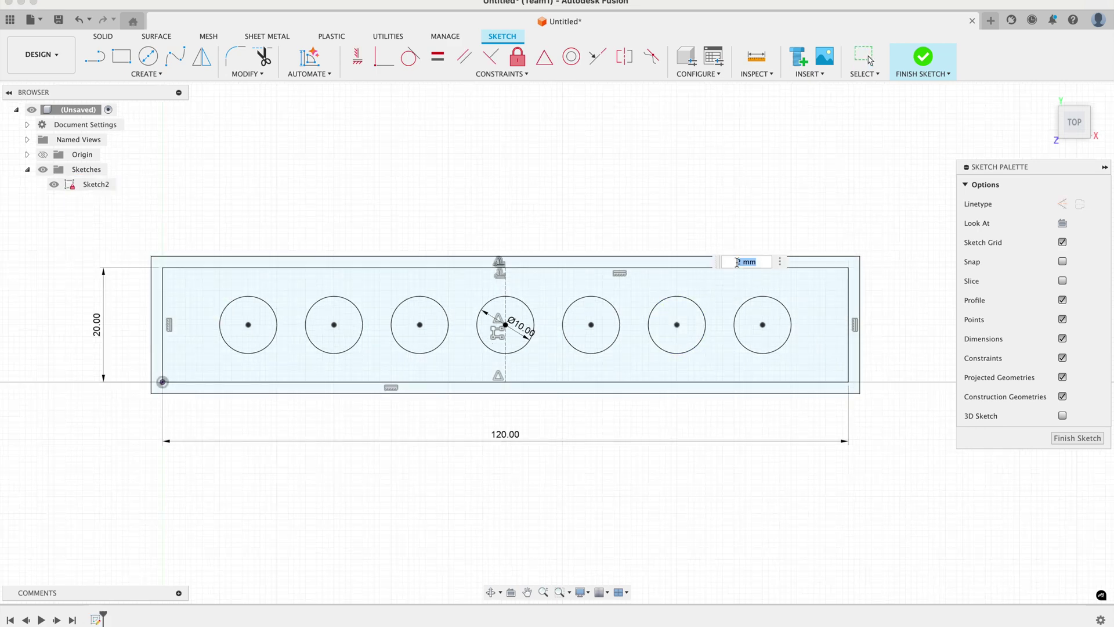
pyautogui.write('-2')
pyautogui.press('Return')
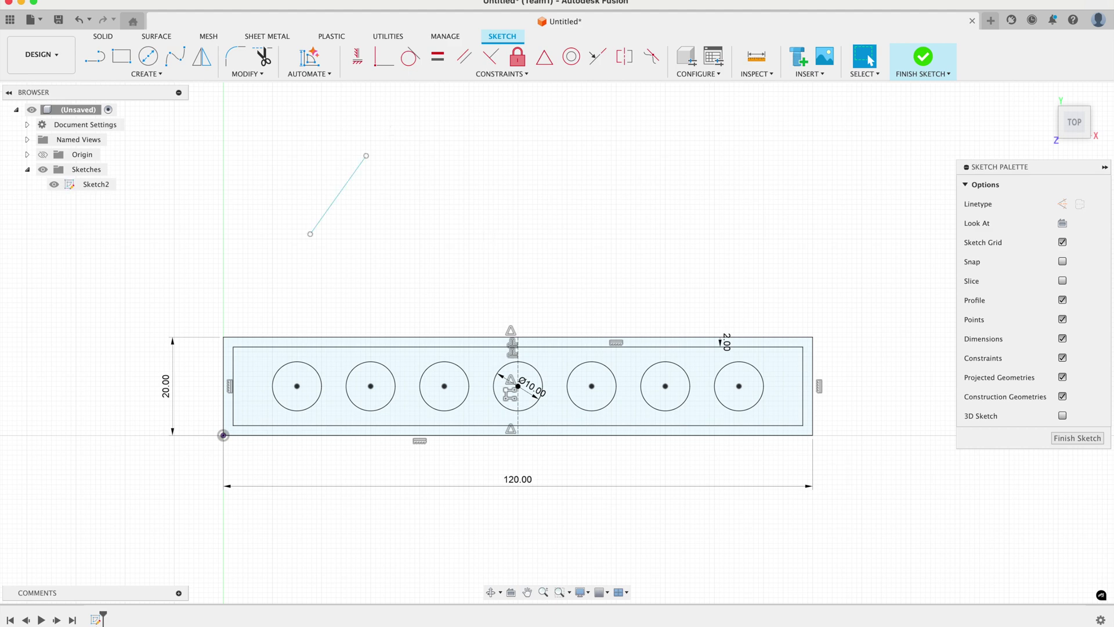
# Draw a second slanted line and two loose circles above the rectangle, the first circle about 14 mm in diameter.
pyautogui.press('l')
pyautogui.click(366, 156)
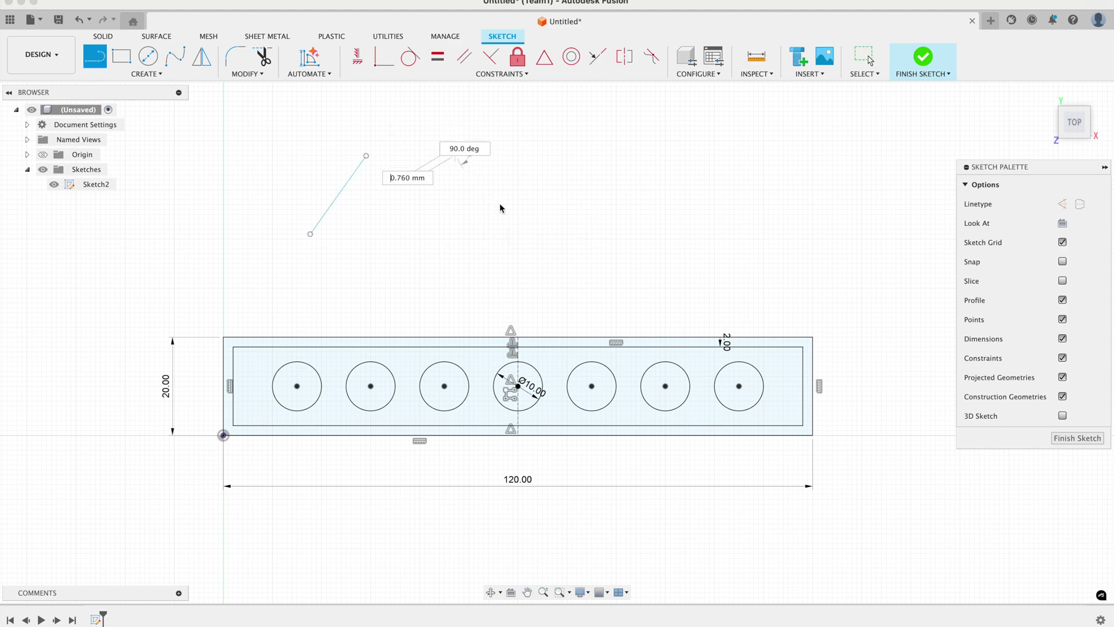
pyautogui.click(500, 206)
pyautogui.click(148, 57)
pyautogui.click(544, 127)
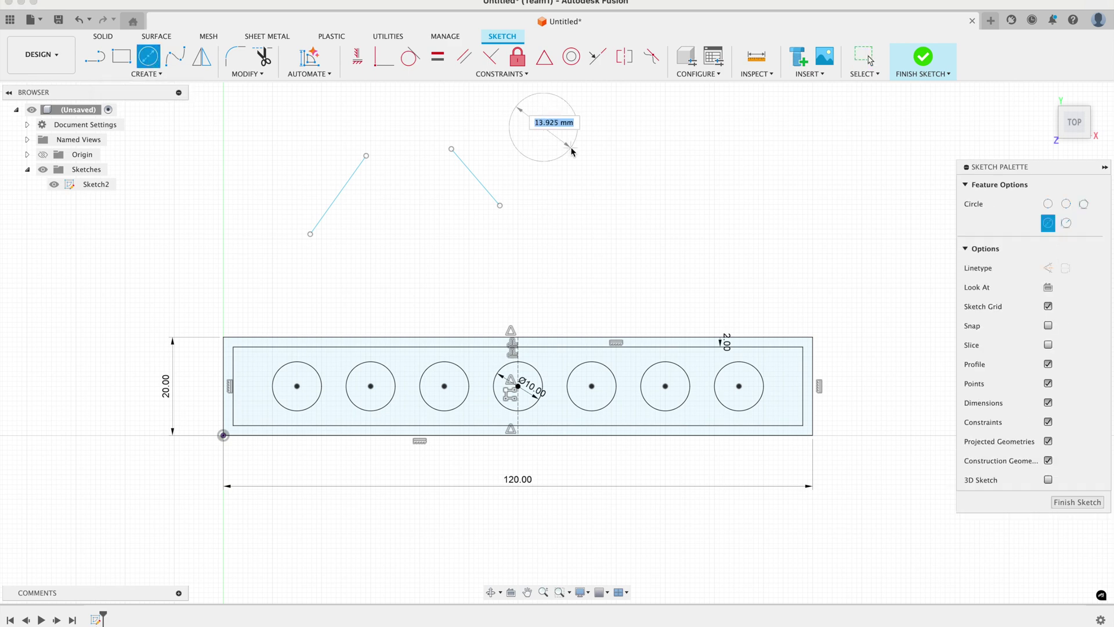
pyautogui.click(572, 151)
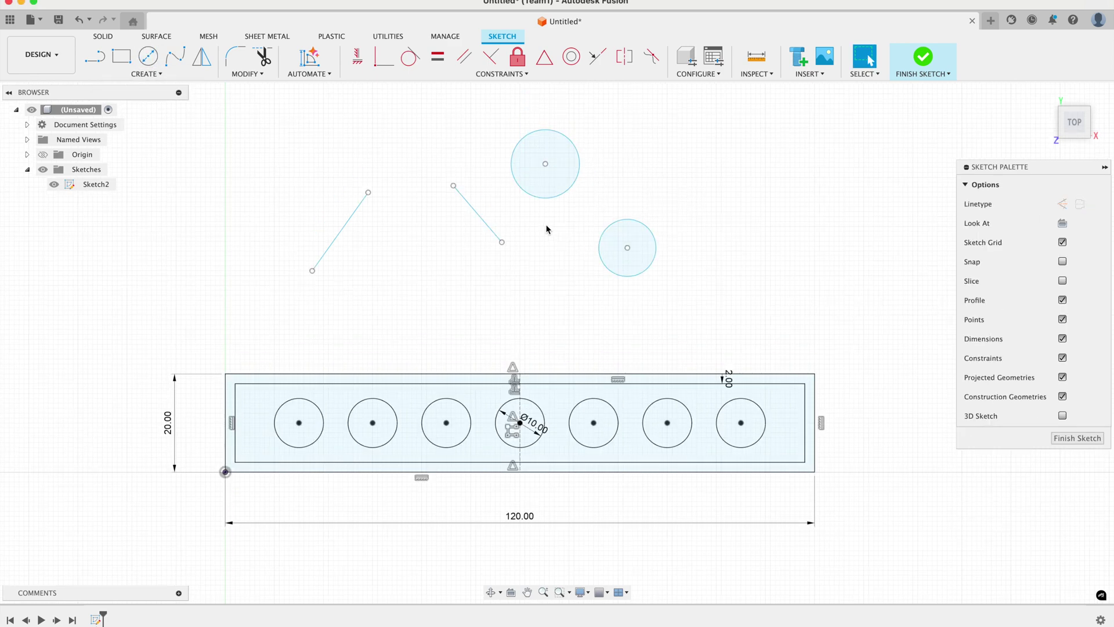
# Dimension the lower of the two loose circles to a diameter of 12 mm.
pyautogui.click(634, 220)
pyautogui.press('d')
pyautogui.click(667, 201)
pyautogui.write('12')
pyautogui.press('Return')
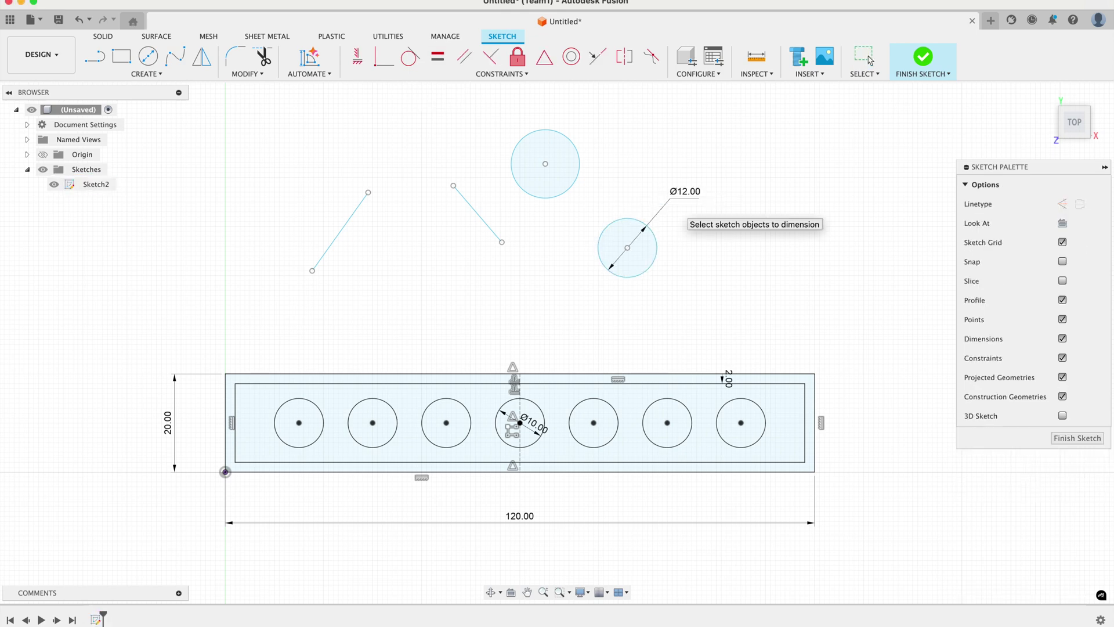
pyautogui.press('Escape')
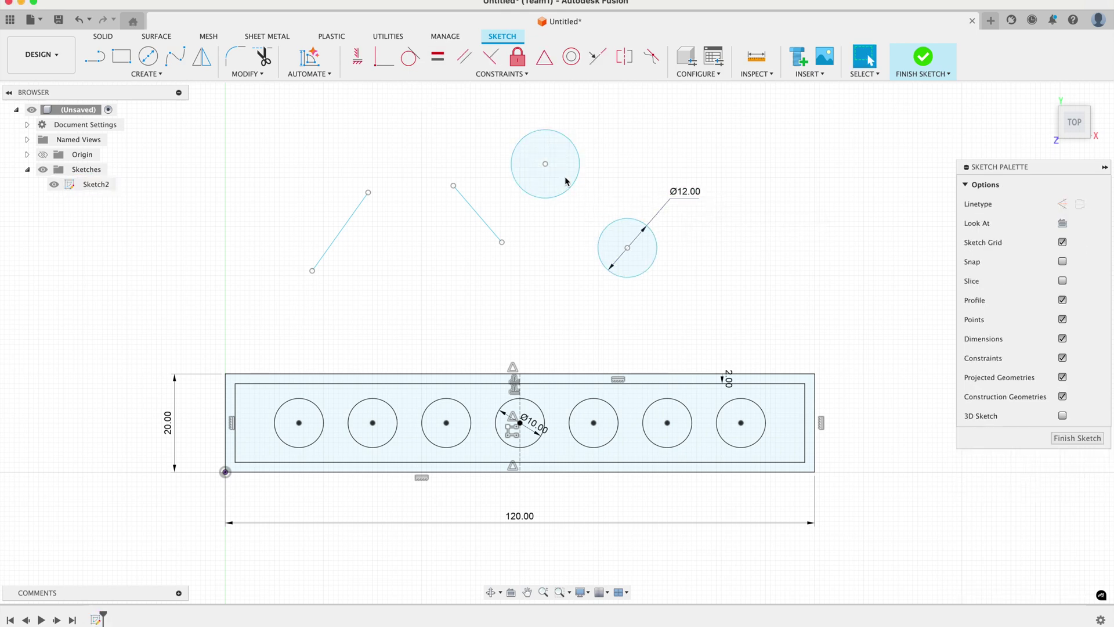
# Apply an Equal constraint between the dimensioned loose circle and the other loose circle.
pyautogui.click(438, 60)
pyautogui.click(629, 227)
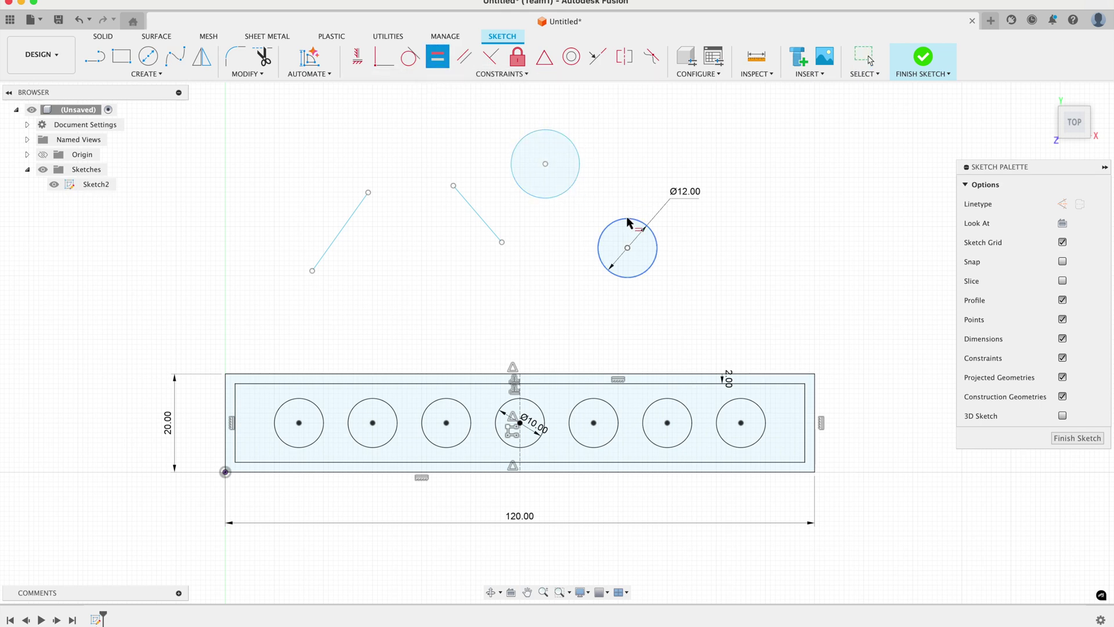
pyautogui.click(577, 185)
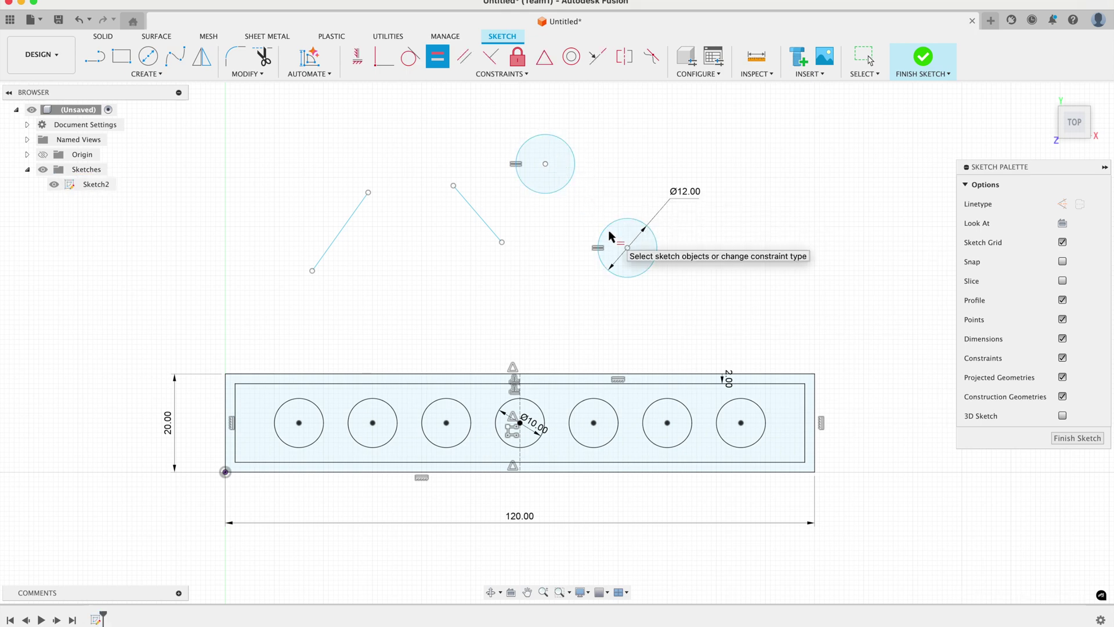
pyautogui.press('Escape')
# Set the diameter dimension of the lower loose circle to 14 mm.
pyautogui.doubleClick(686, 198)
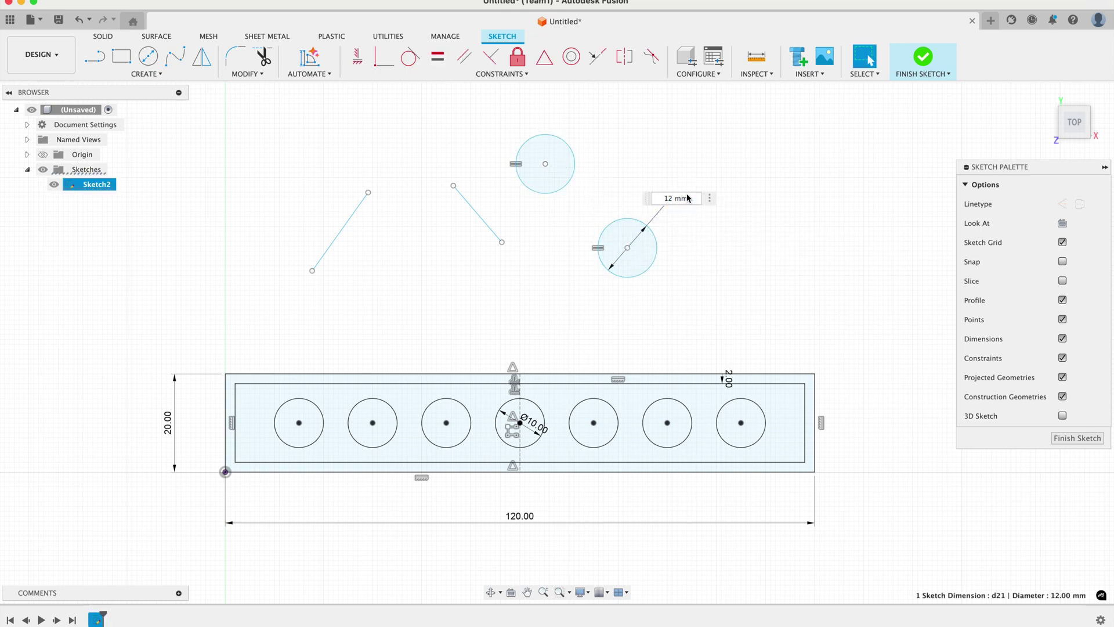
pyautogui.write('14')
pyautogui.press('Return')
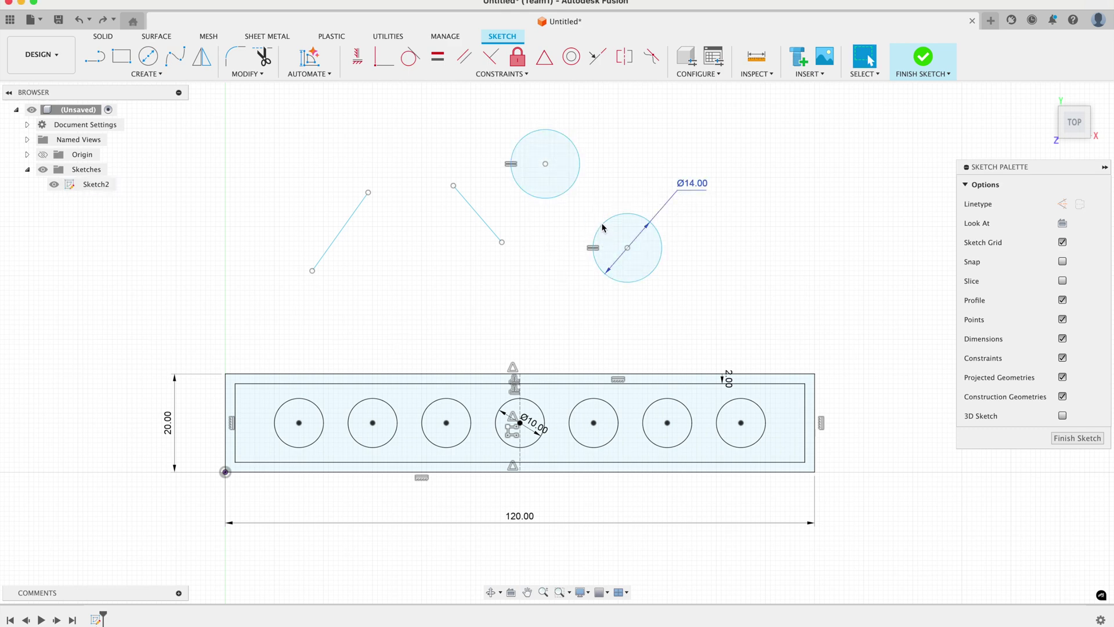
# Move the two loose lines so that each one bridges the two circles, with its endpoints attached to their edges.
pyautogui.moveTo(312, 270); pyautogui.dragTo(445, 253)
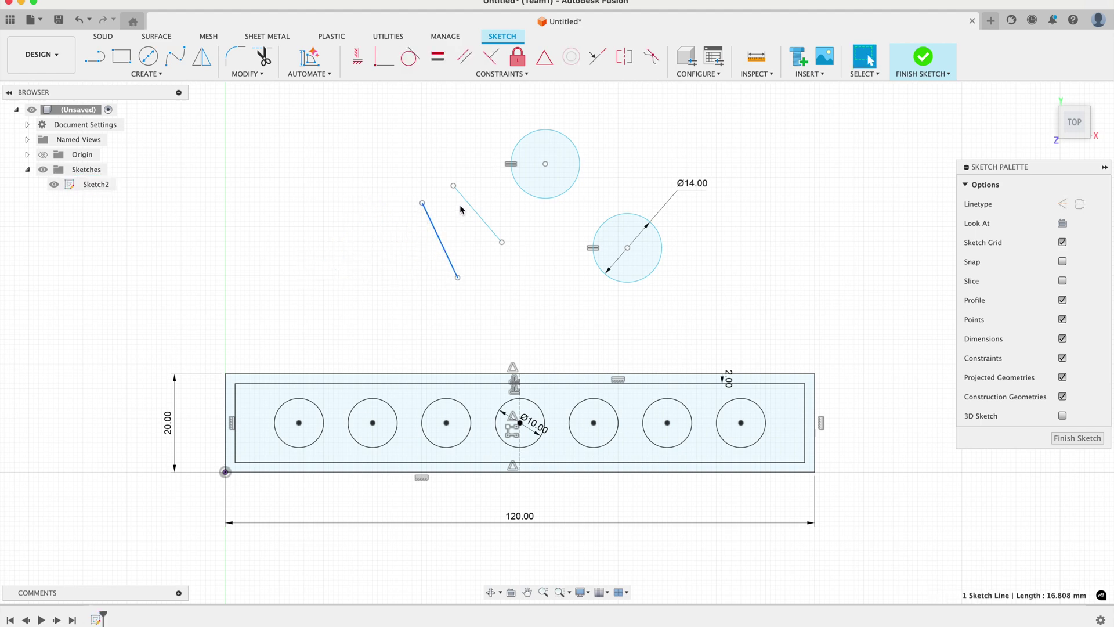
pyautogui.moveTo(455, 191)
pyautogui.mouseDown()
pyautogui.moveTo(579, 201)
pyautogui.moveTo(591, 179)
pyautogui.moveTo(580, 156)
pyautogui.mouseUp()
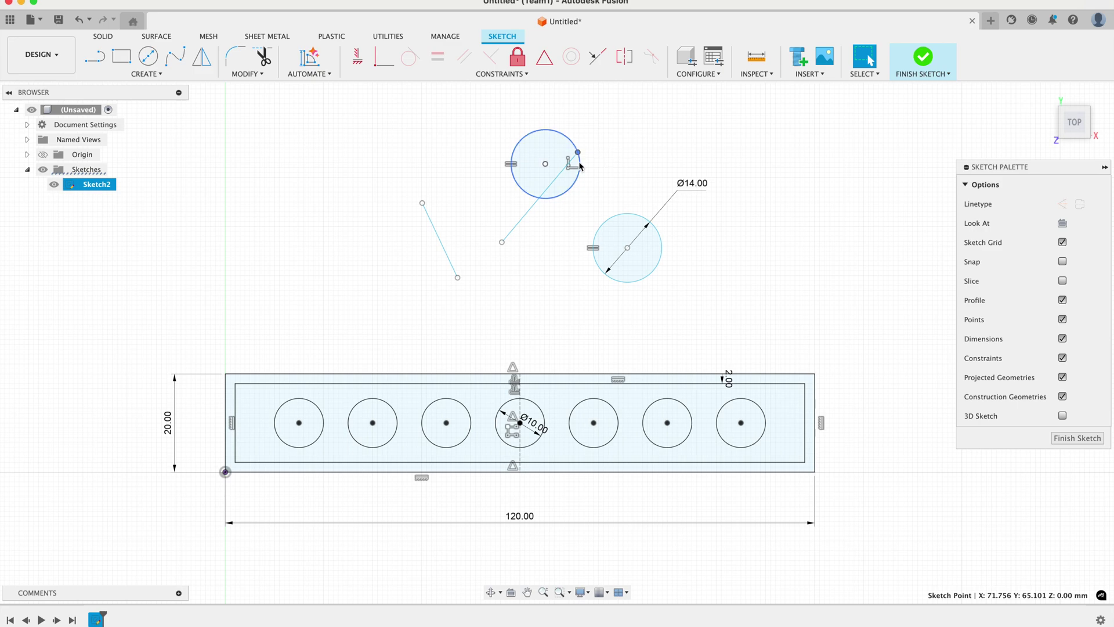
pyautogui.press('Escape')
pyautogui.moveTo(502, 243); pyautogui.dragTo(616, 208)
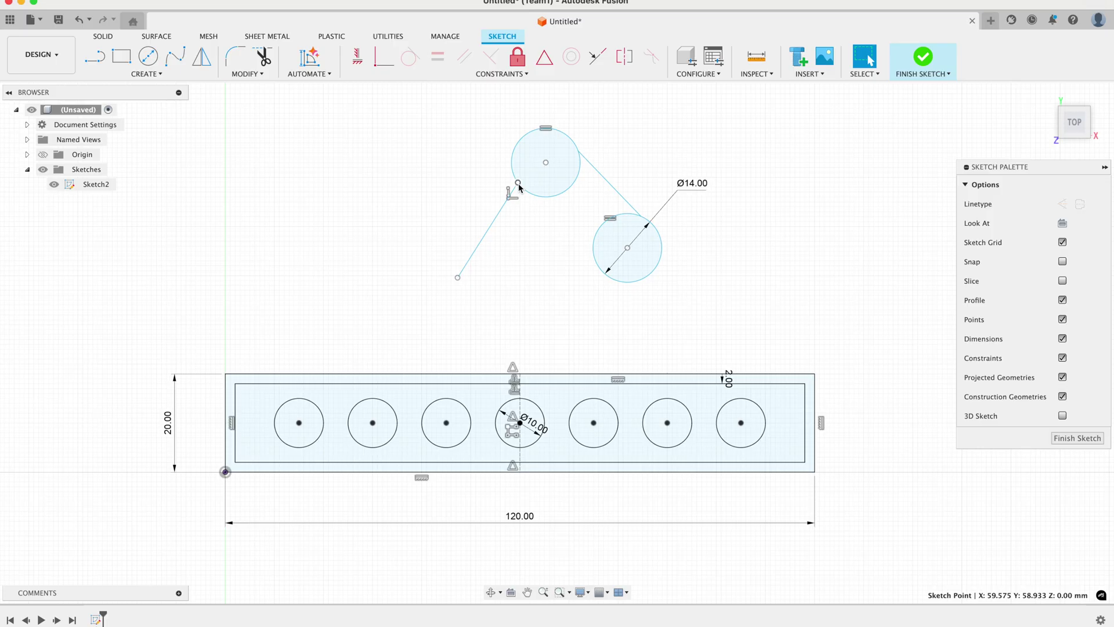
pyautogui.moveTo(457, 278)
pyautogui.mouseDown()
pyautogui.moveTo(574, 281)
pyautogui.moveTo(596, 265)
pyautogui.moveTo(593, 252)
pyautogui.mouseUp()
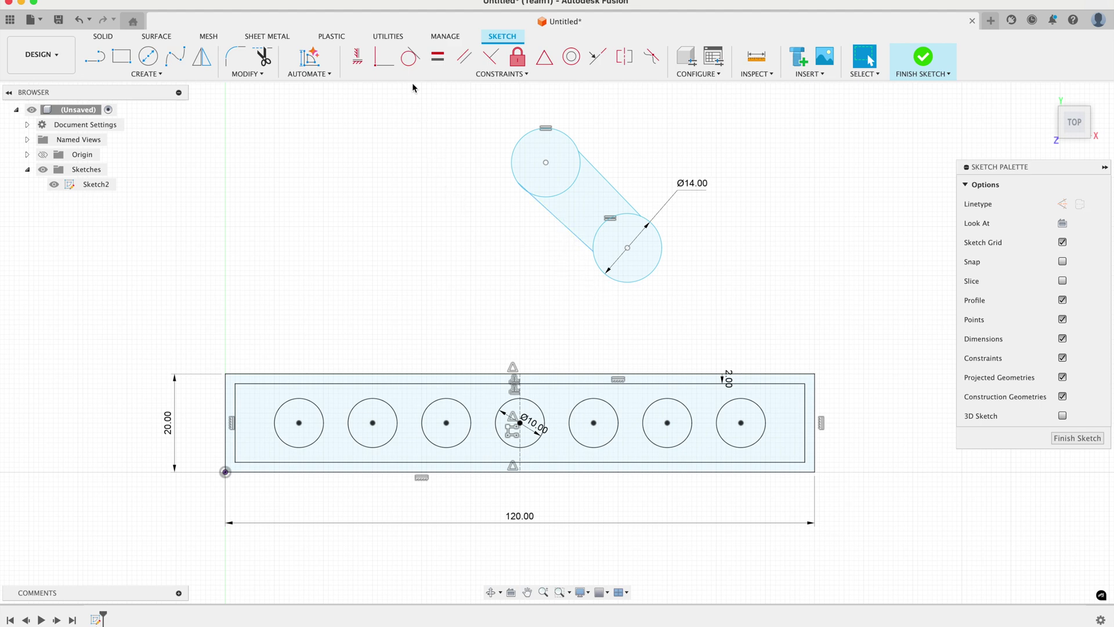
# Apply Tangent constraints between each of the two bridging lines and both circles to form a slot shape.
pyautogui.click(410, 56)
pyautogui.click(559, 225)
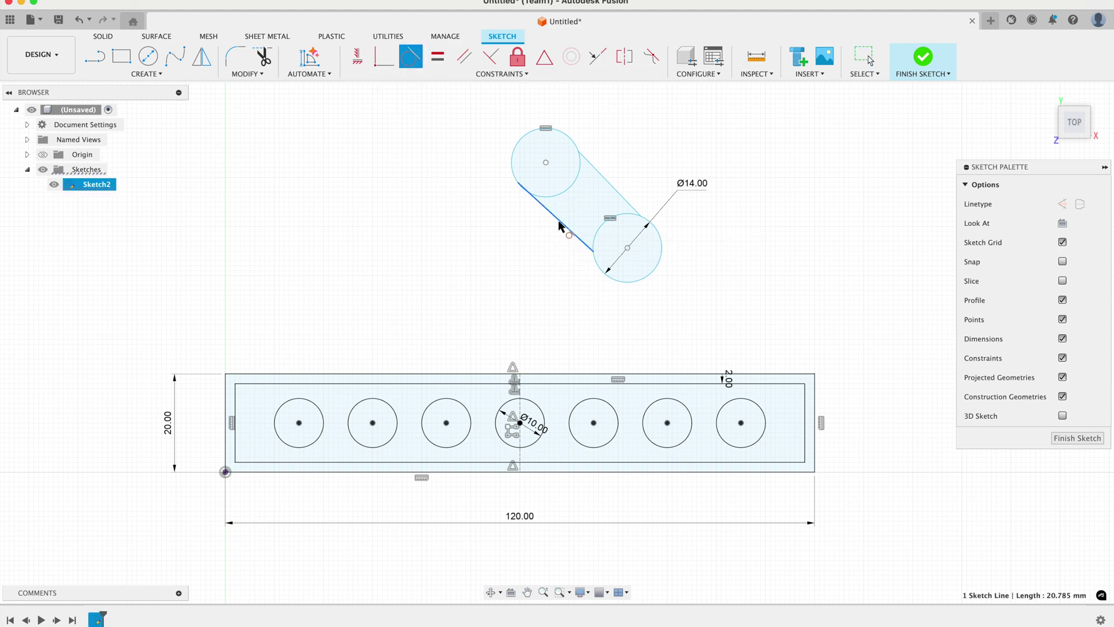
pyautogui.click(510, 164)
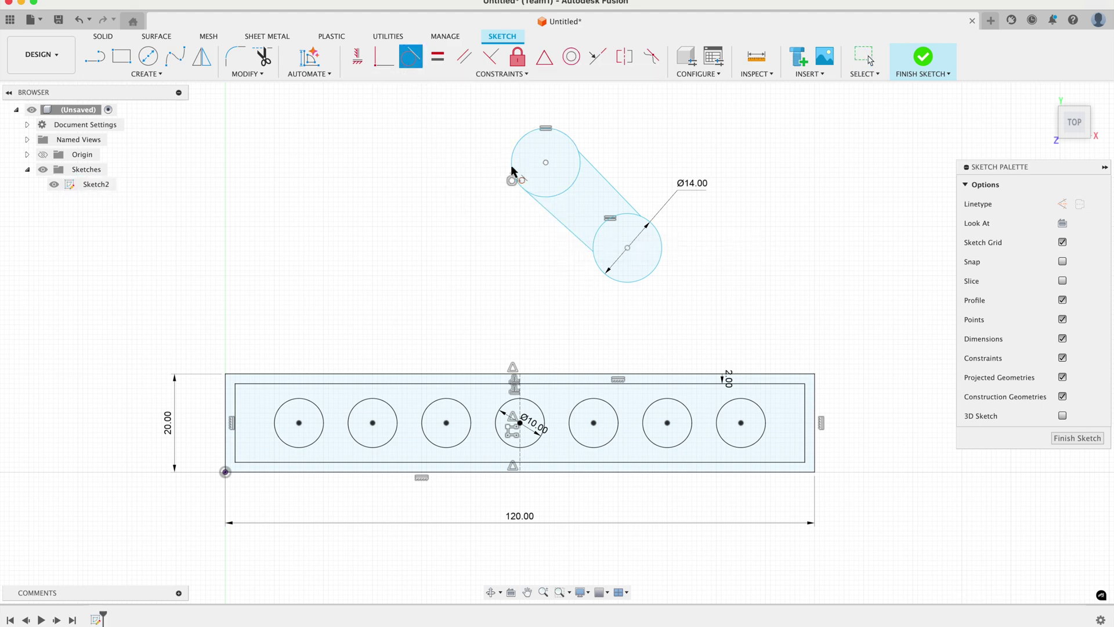
pyautogui.click(549, 214)
pyautogui.click(598, 233)
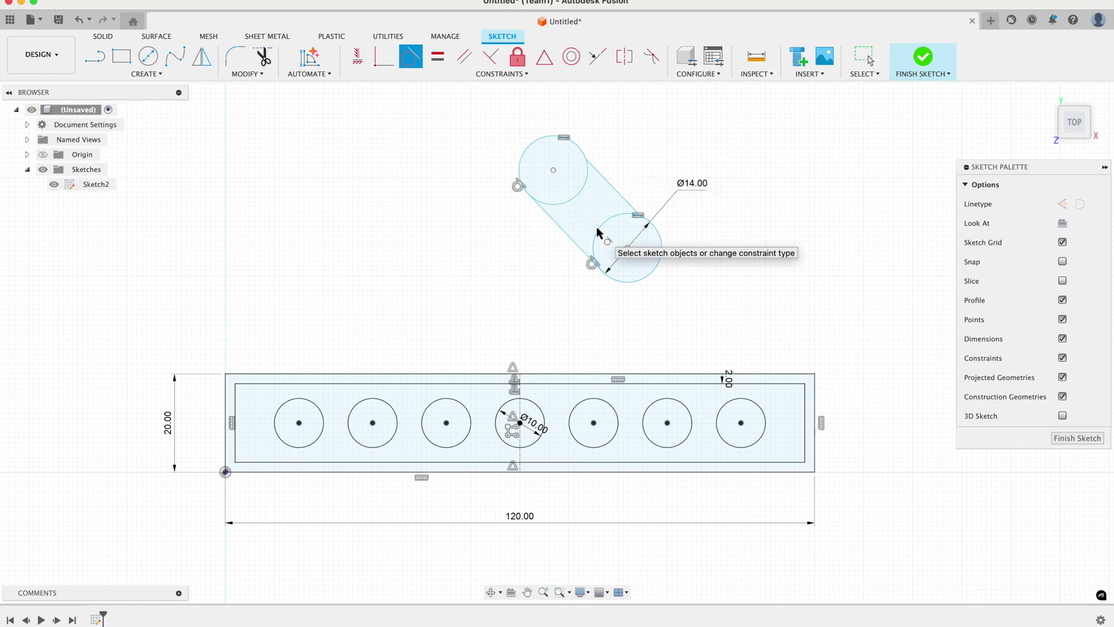
pyautogui.click(606, 184)
pyautogui.click(585, 185)
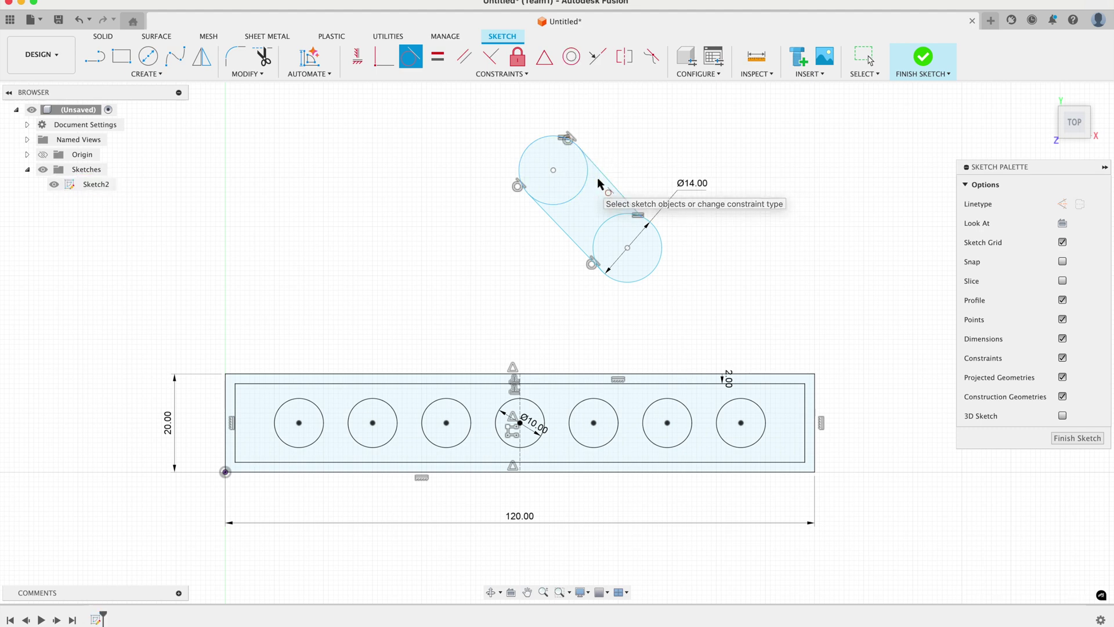
pyautogui.click(605, 183)
pyautogui.click(661, 244)
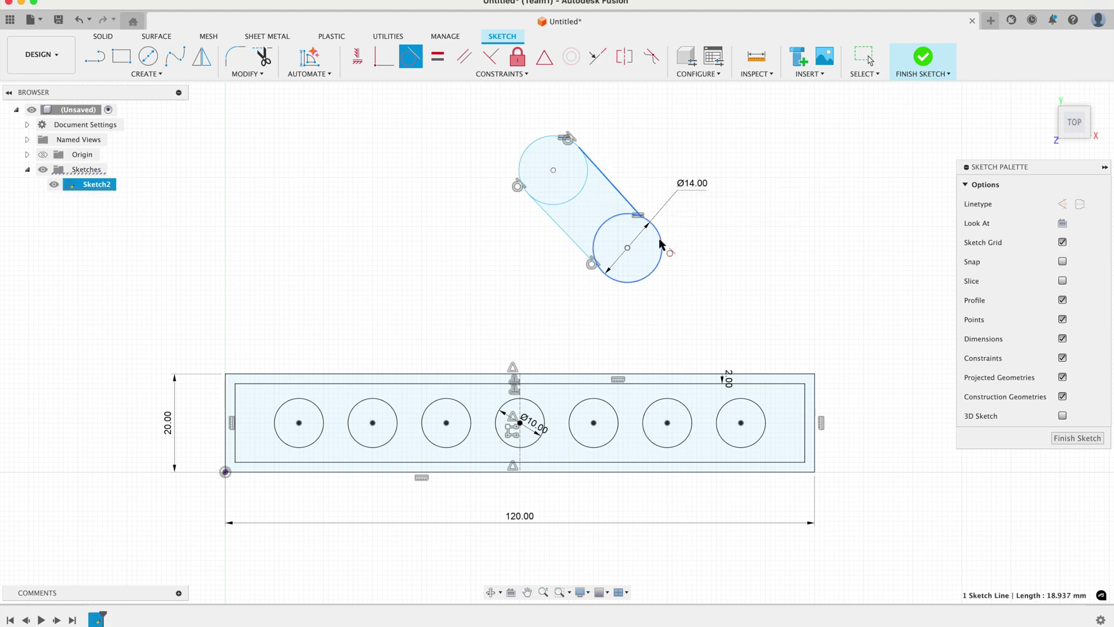
pyautogui.press('Escape')
# Try moving the slot shape by its circle centres, and undo the last move.
pyautogui.moveTo(626, 251)
pyautogui.mouseDown()
pyautogui.moveTo(639, 224)
pyautogui.moveTo(622, 284)
pyautogui.moveTo(604, 244)
pyautogui.moveTo(679, 252)
pyautogui.mouseUp()
pyautogui.moveTo(584, 148); pyautogui.dragTo(591, 172)
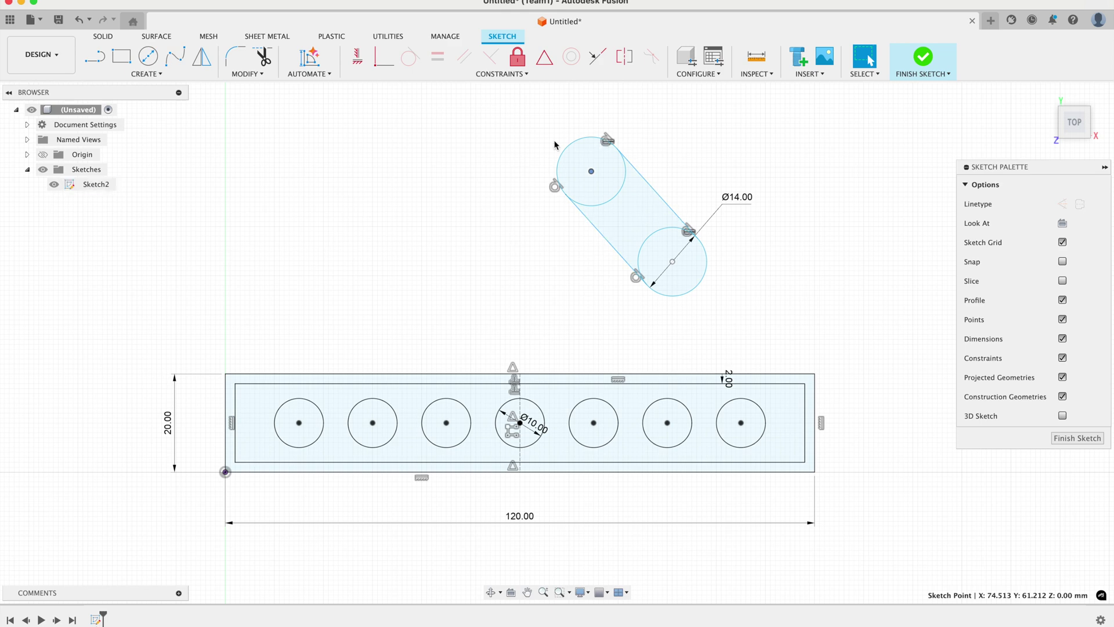
pyautogui.press('super+z')
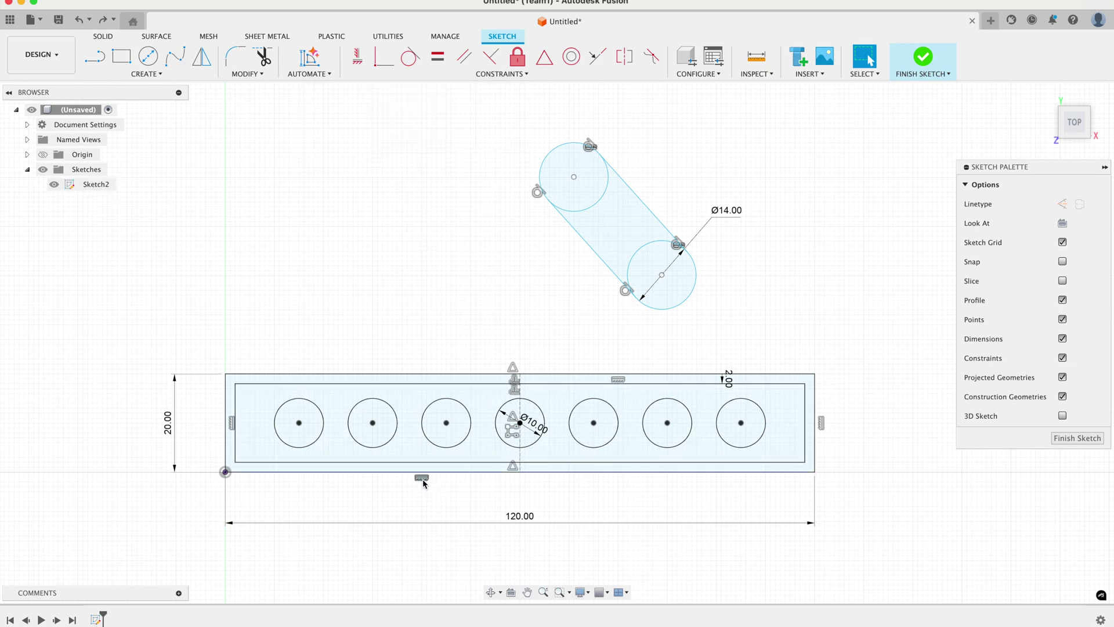
# Make the slot shape stand upright by applying a Horizontal/Vertical constraint to one of its side lines.
pyautogui.click(597, 256)
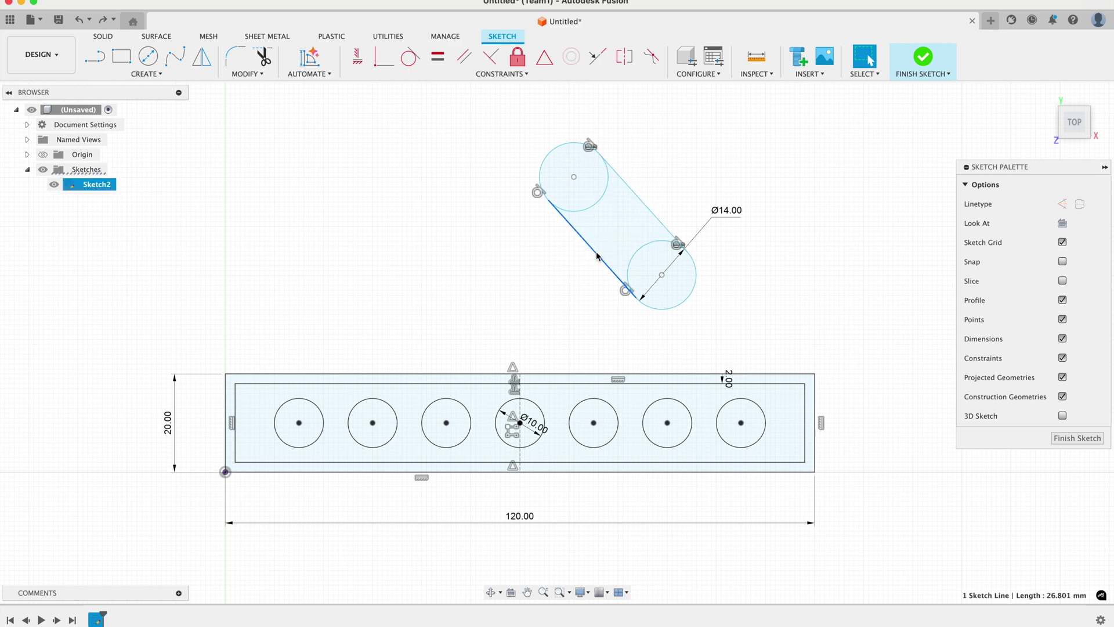
pyautogui.click(357, 58)
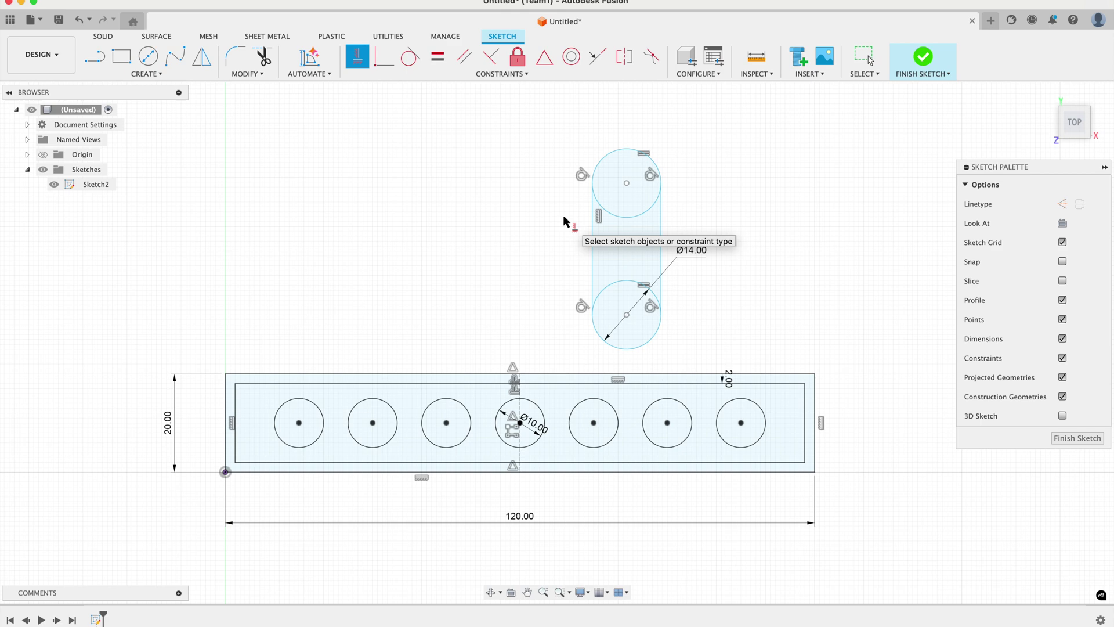
pyautogui.press('Escape')
# Delete the whole slot shape above the rectangle and finish the sketch.
pyautogui.moveTo(514, 100)
pyautogui.mouseDown()
pyautogui.moveTo(642, 280)
pyautogui.moveTo(741, 366)
pyautogui.mouseUp()
pyautogui.press('Delete')
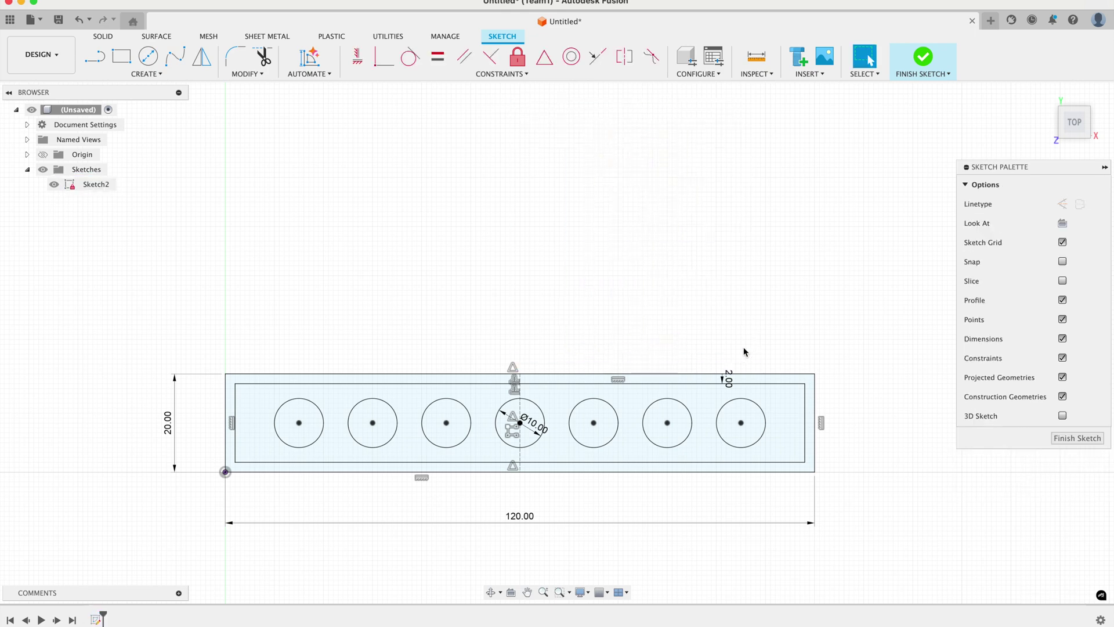
pyautogui.click(1061, 439)
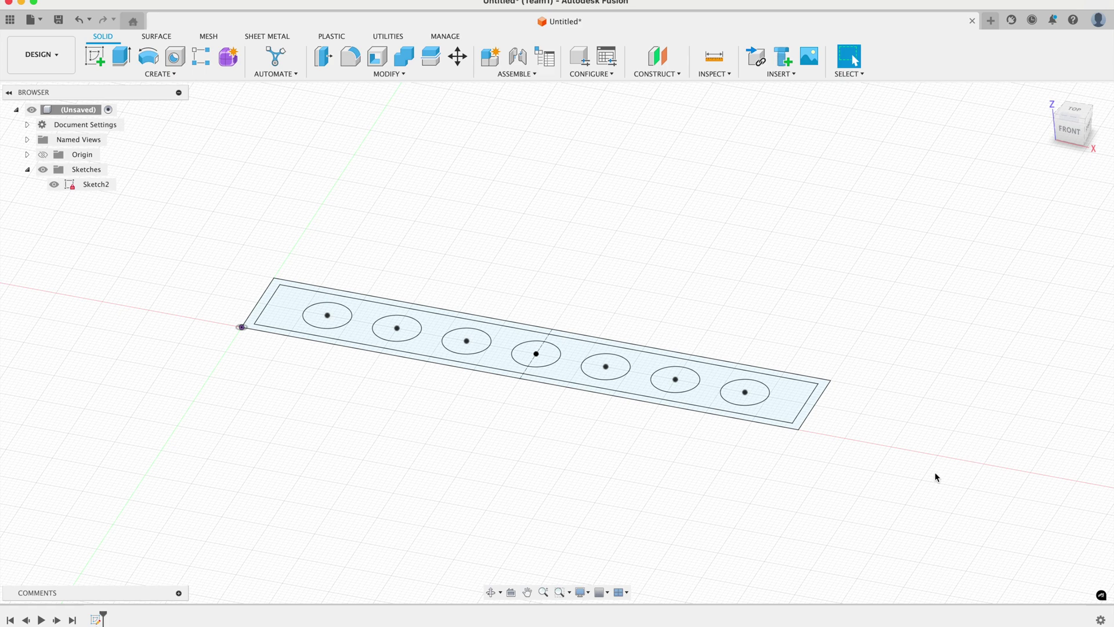
# Extrude all nine sketch profiles by -2 mm as a new body to form the base plate.
pyautogui.moveTo(204, 242)
pyautogui.mouseDown()
pyautogui.moveTo(467, 373)
pyautogui.moveTo(793, 479)
pyautogui.moveTo(874, 483)
pyautogui.mouseUp()
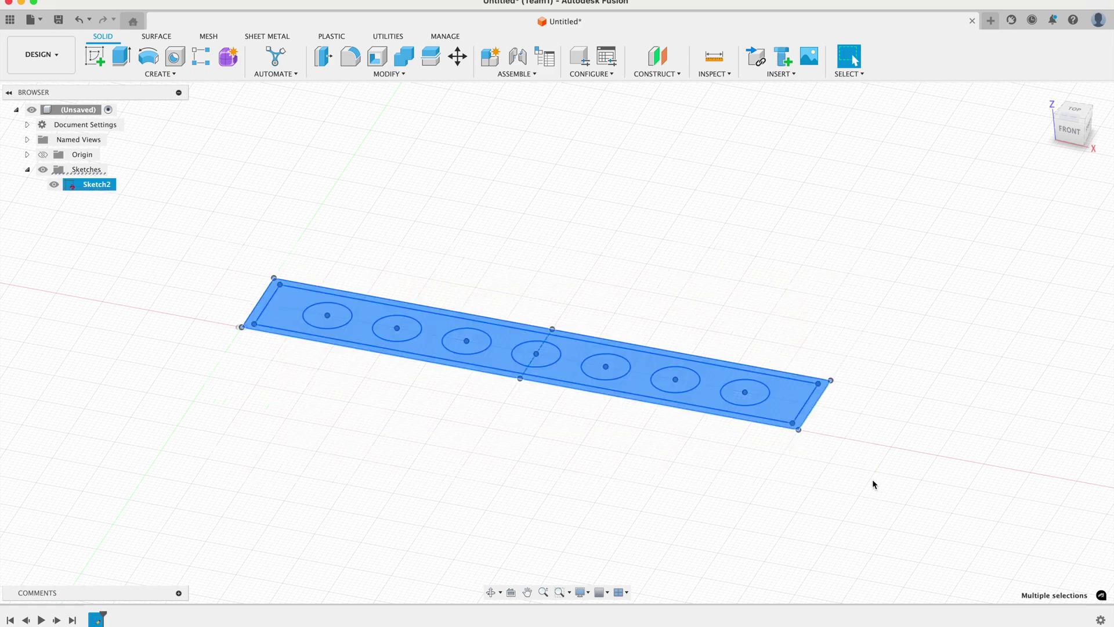
pyautogui.click(121, 56)
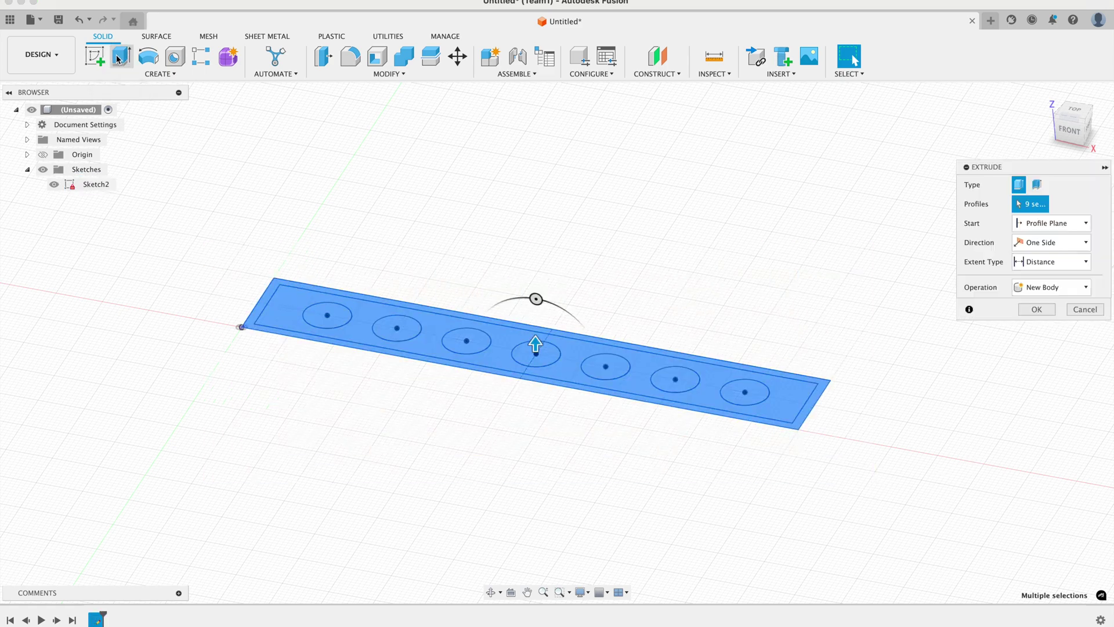
pyautogui.write('-2')
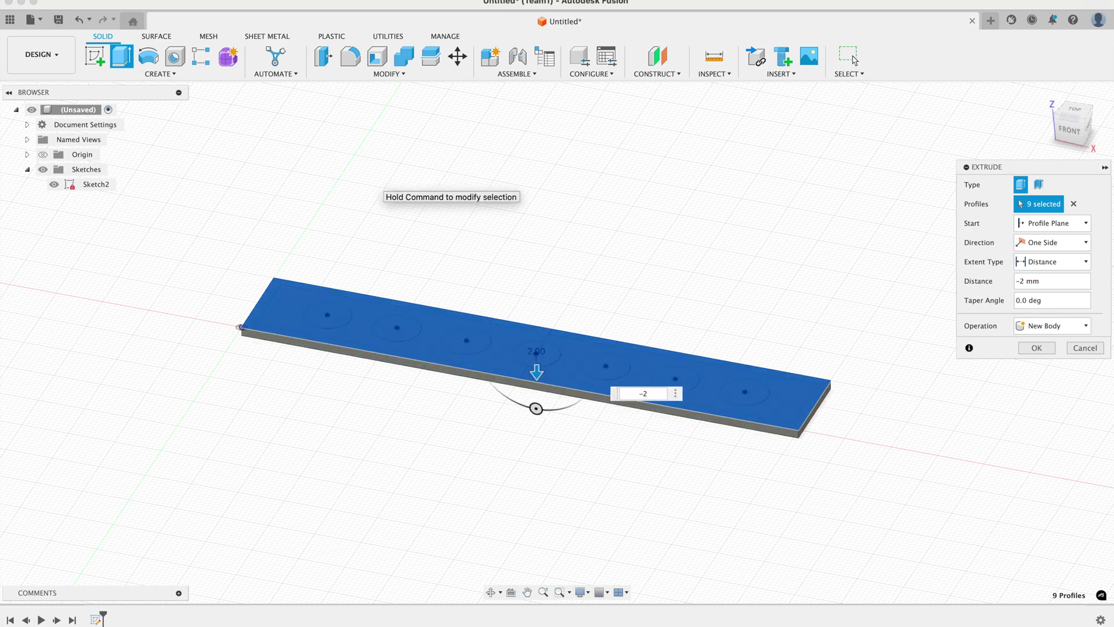
pyautogui.press('Return')
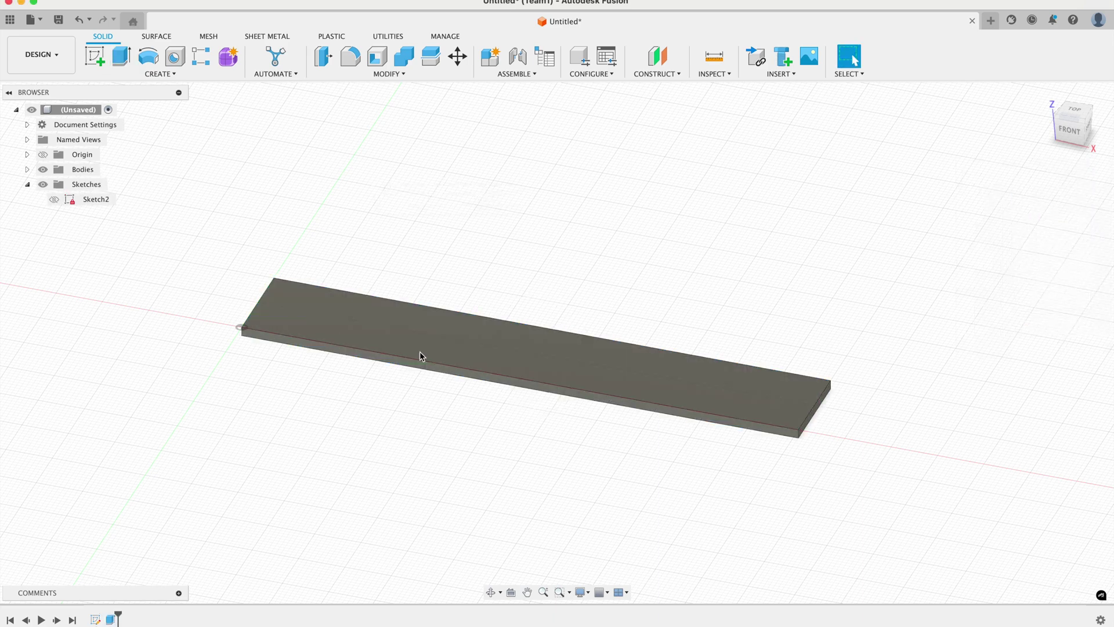
# Make the hidden Sketch2 visible again on the base plate.
pyautogui.scroll(-2, 498, 434)
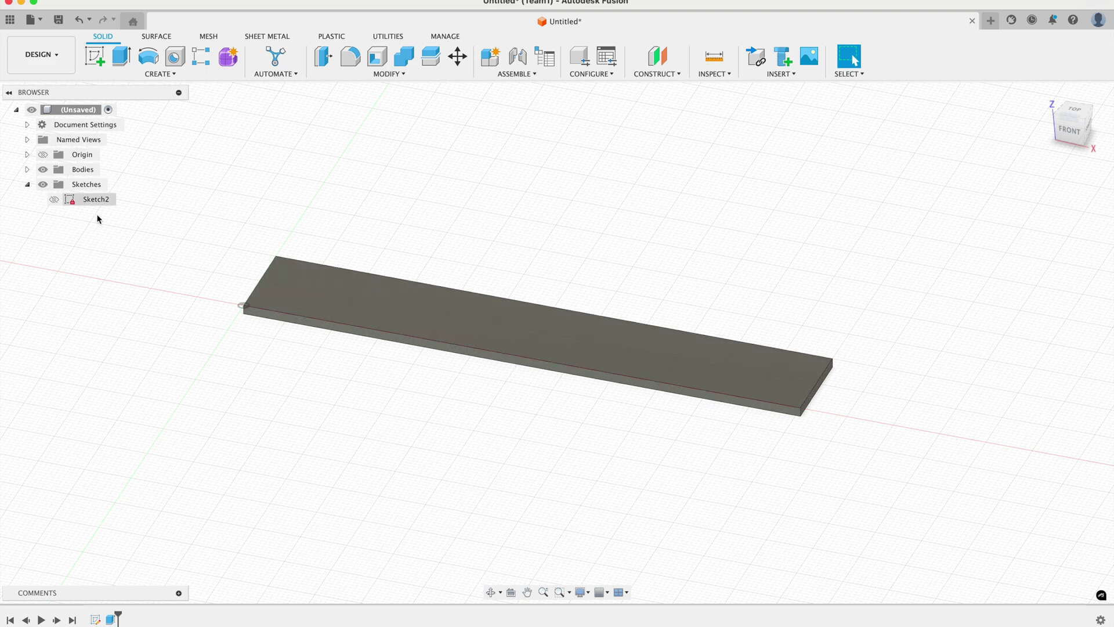
pyautogui.click(27, 185)
pyautogui.click(27, 184)
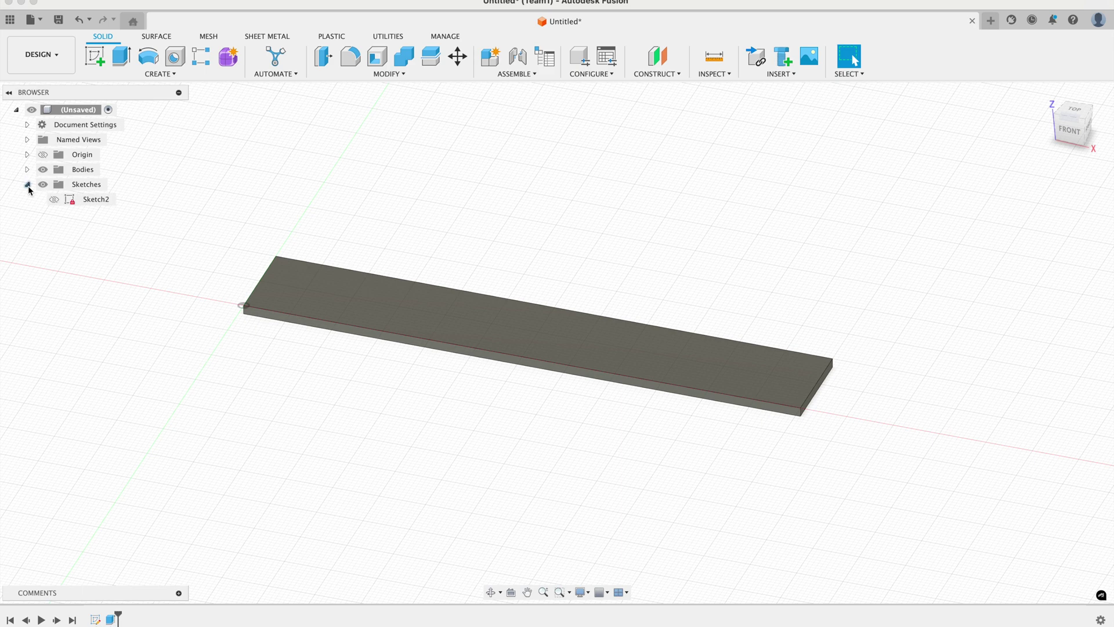
pyautogui.click(54, 199)
pyautogui.scroll(2, 177, 337)
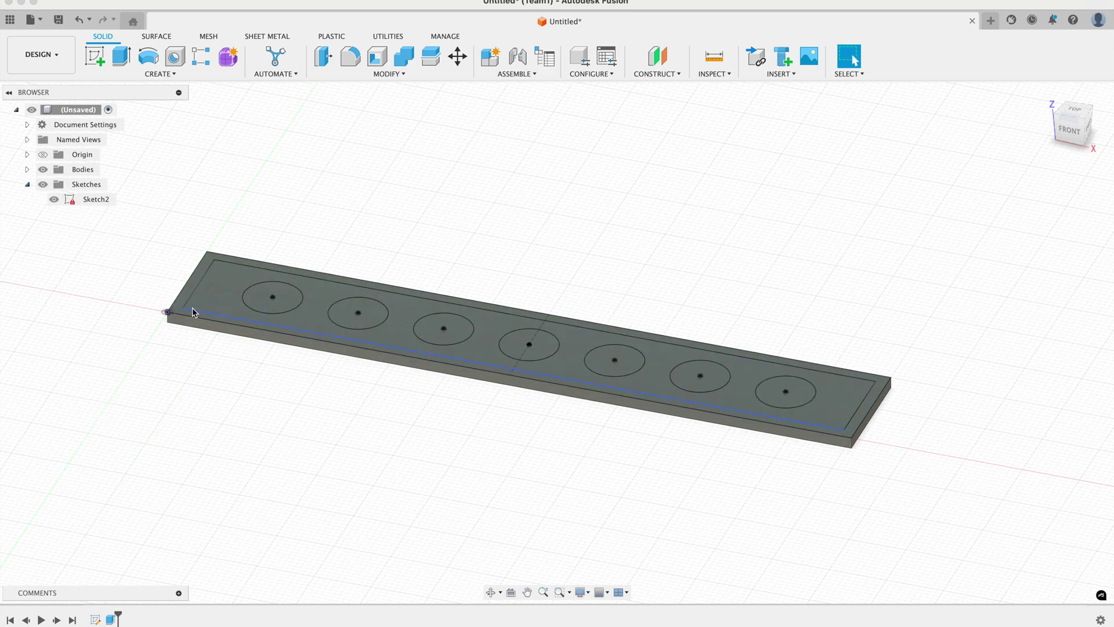
# Extrude the outer border and seven circle profiles 10 mm upward, joined to the base plate, and hide Sketch2.
pyautogui.click(185, 297)
pyautogui.keyDown('shift'); pyautogui.click(277, 300); pyautogui.keyUp('shift')
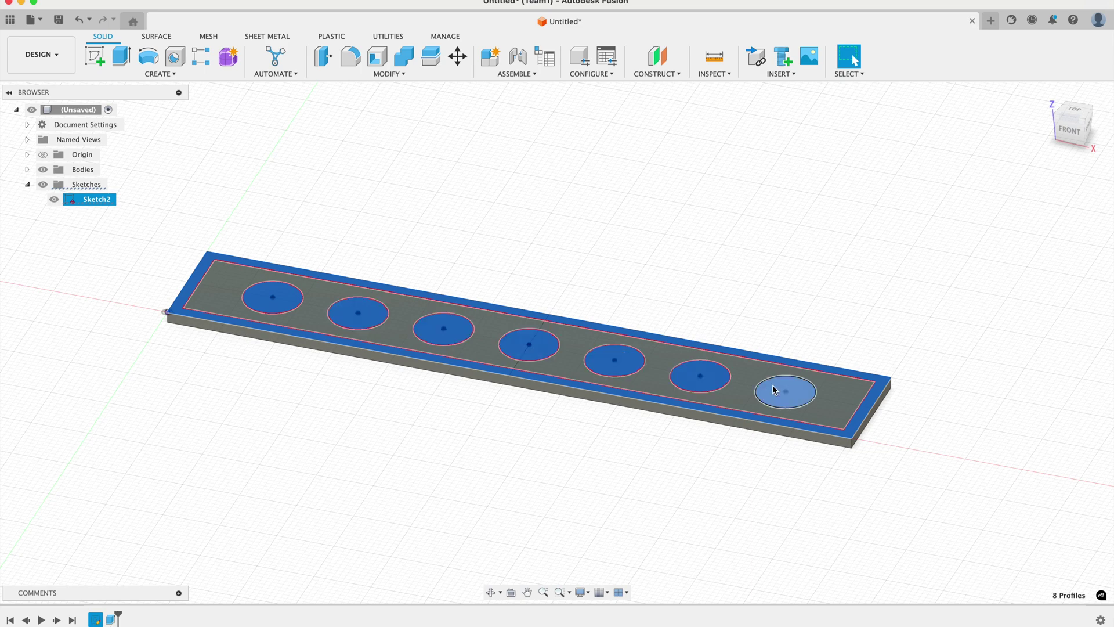
pyautogui.click(121, 56)
pyautogui.write('10')
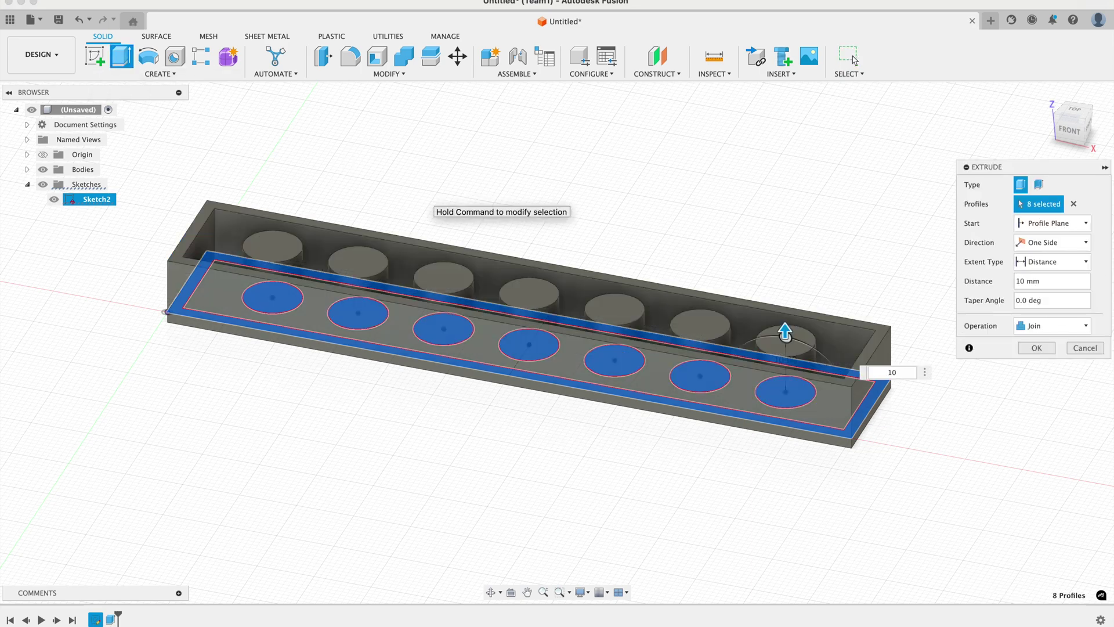
pyautogui.press('Return')
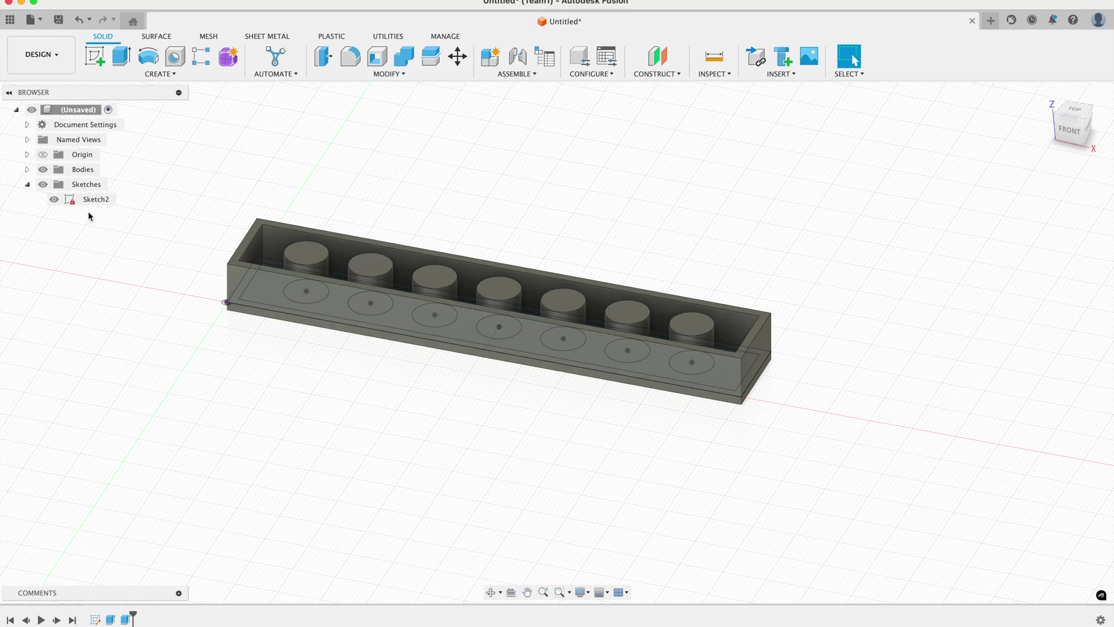
pyautogui.click(54, 199)
pyautogui.moveTo(297, 393); pyautogui.dragTo(343, 397, button='middle')
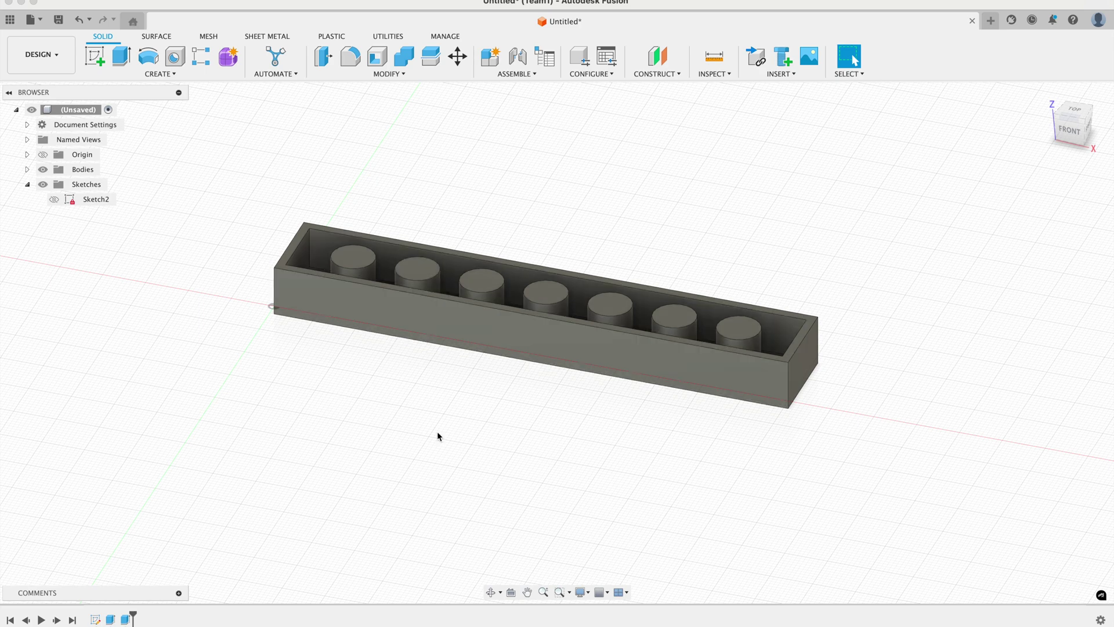
# Sketch on the tray's long front face and add the text 3D PRINTER ACADEMY in a frame spanning the whole face.
pyautogui.click(95, 57)
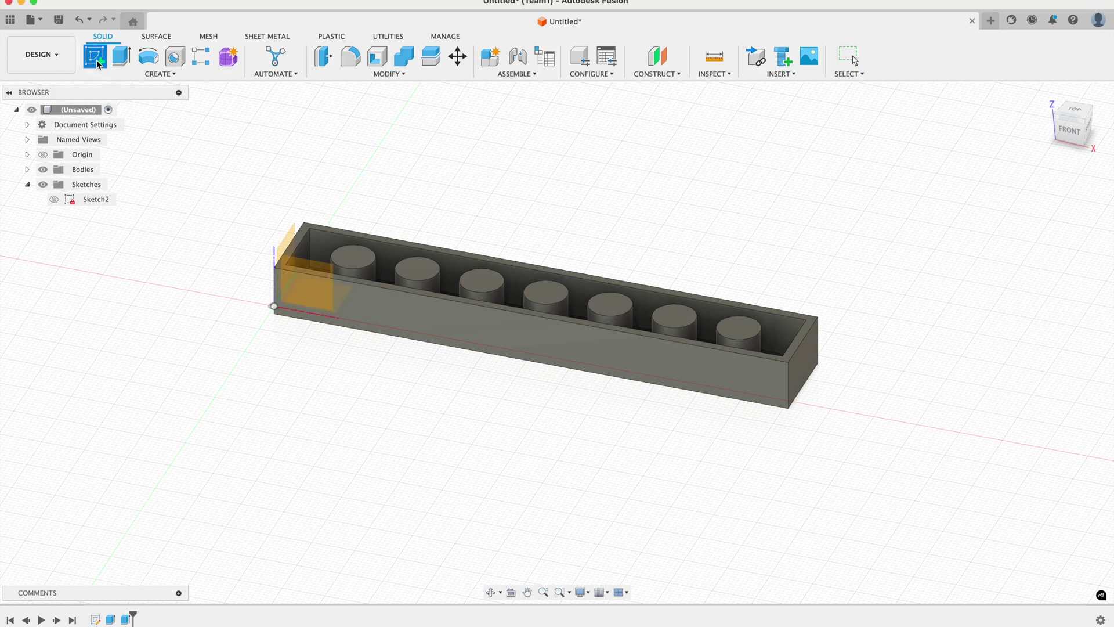
pyautogui.click(501, 335)
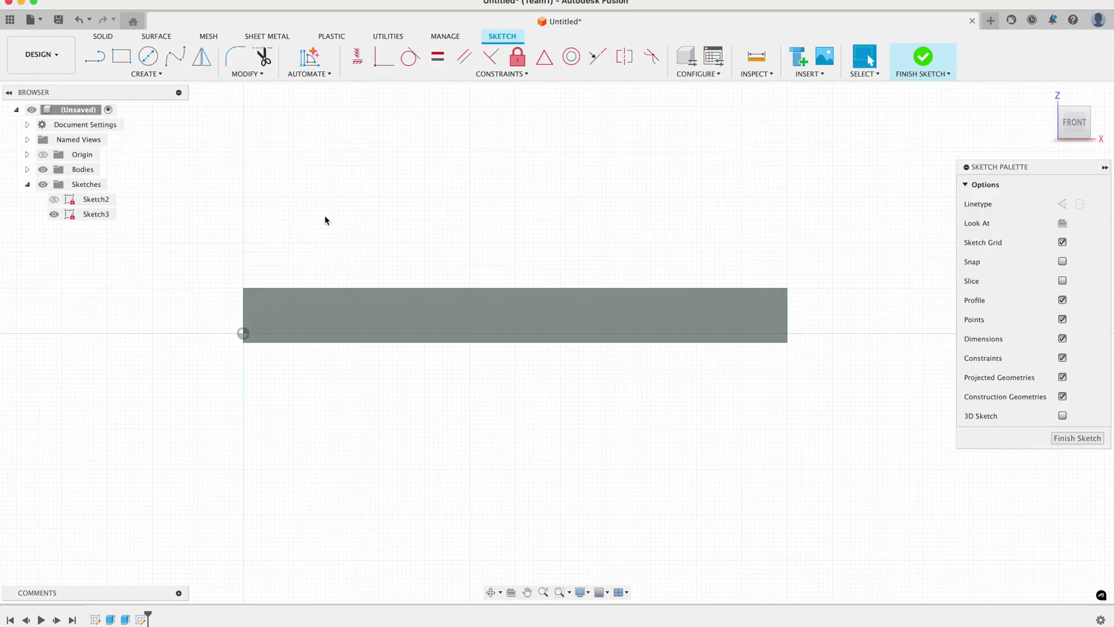
pyautogui.click(146, 73)
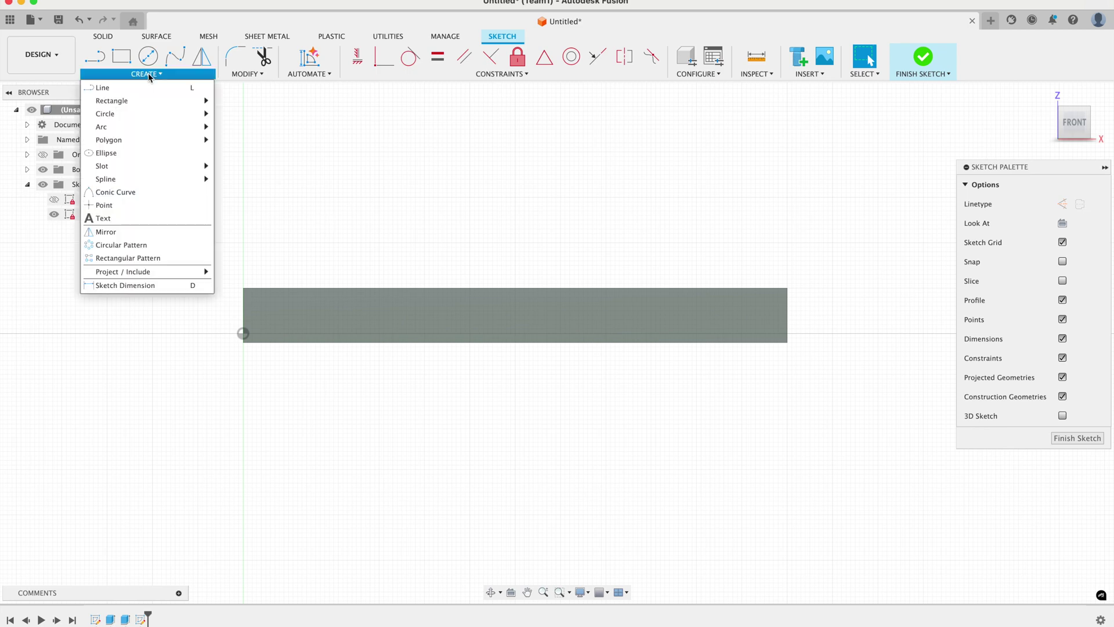
pyautogui.click(129, 218)
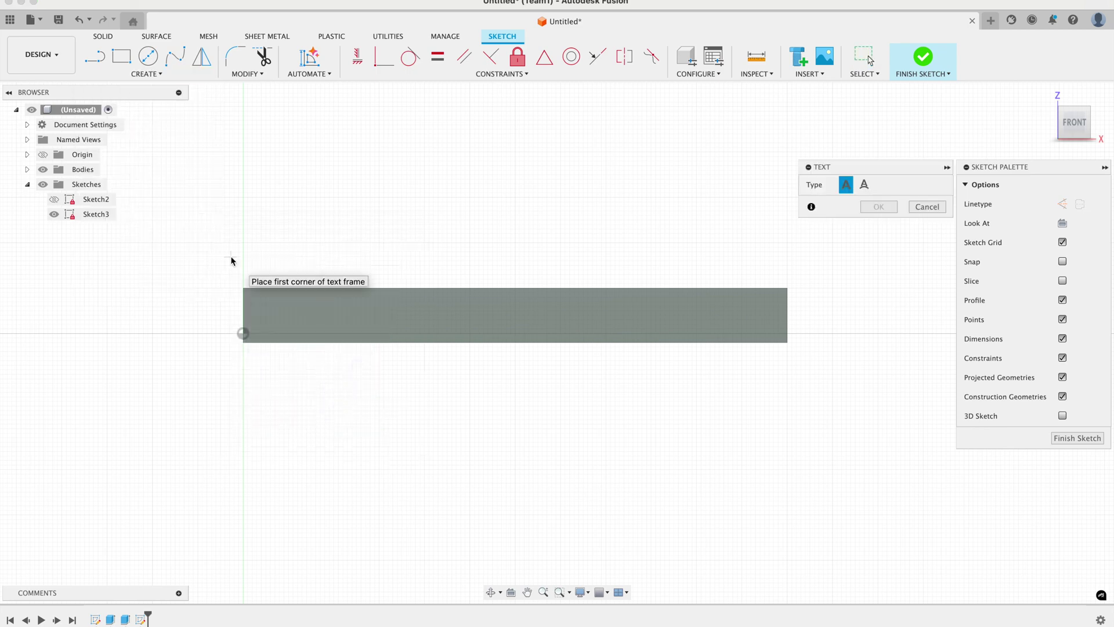
pyautogui.click(244, 288)
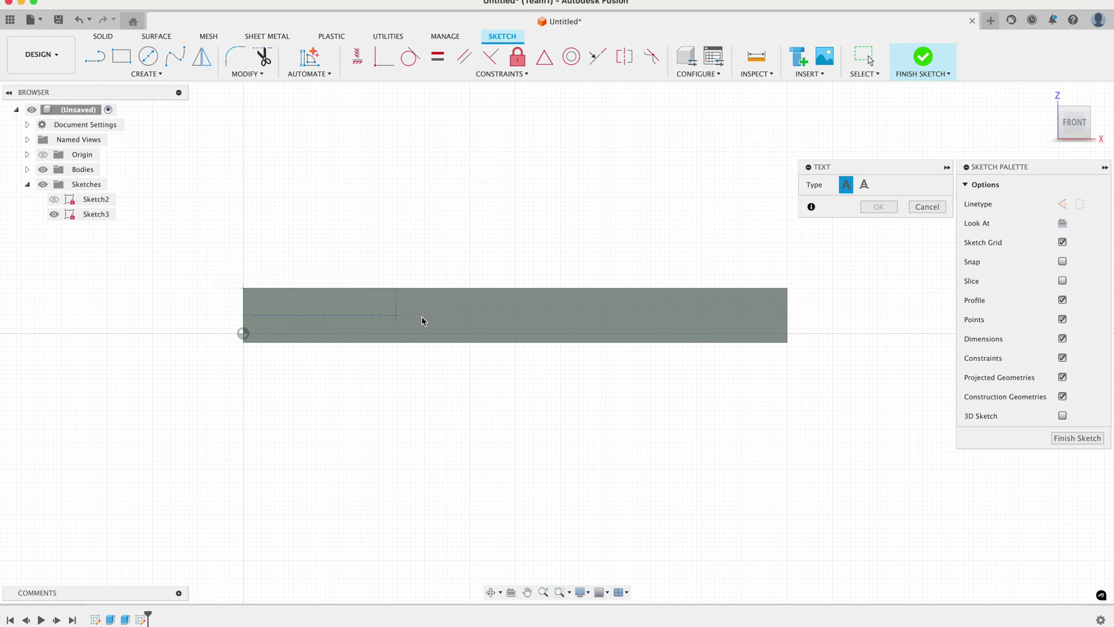
pyautogui.click(784, 347)
pyautogui.click(864, 209)
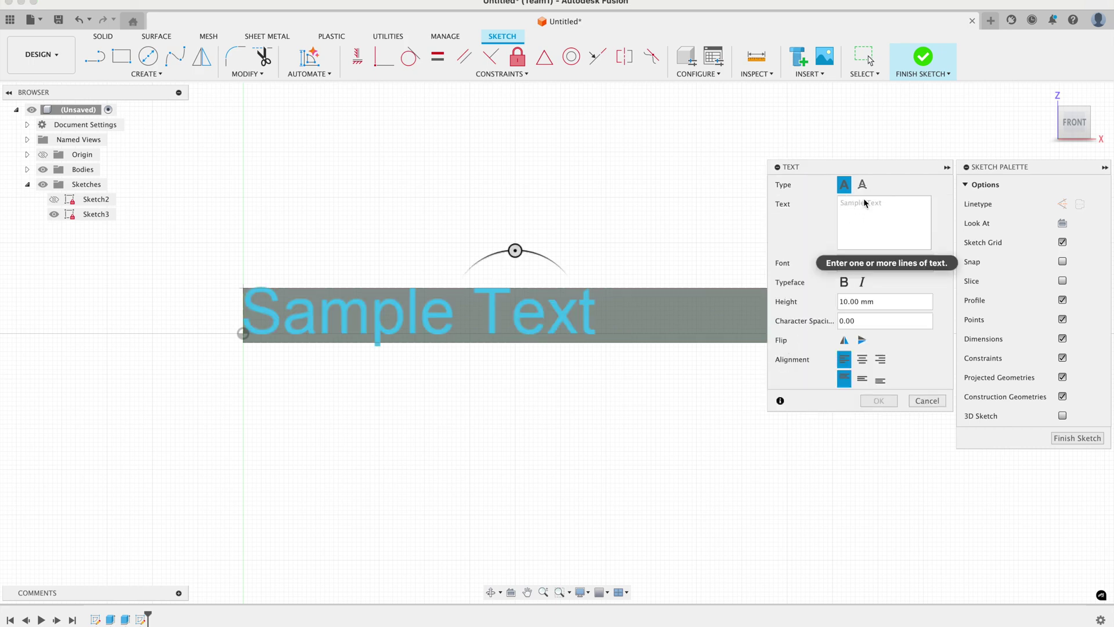
pyautogui.write('3D PRINTER ACADEMY')
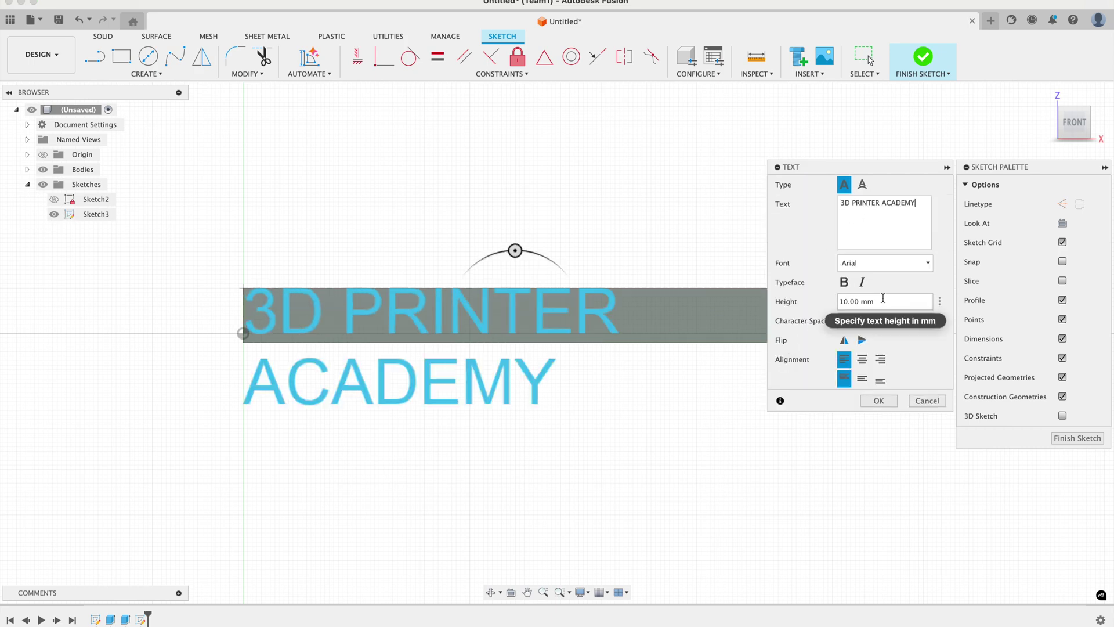
# Set the text height to 6 mm, centre it horizontally and vertically, and set the character spacing to 20.
pyautogui.click(792, 302)
pyautogui.write('6')
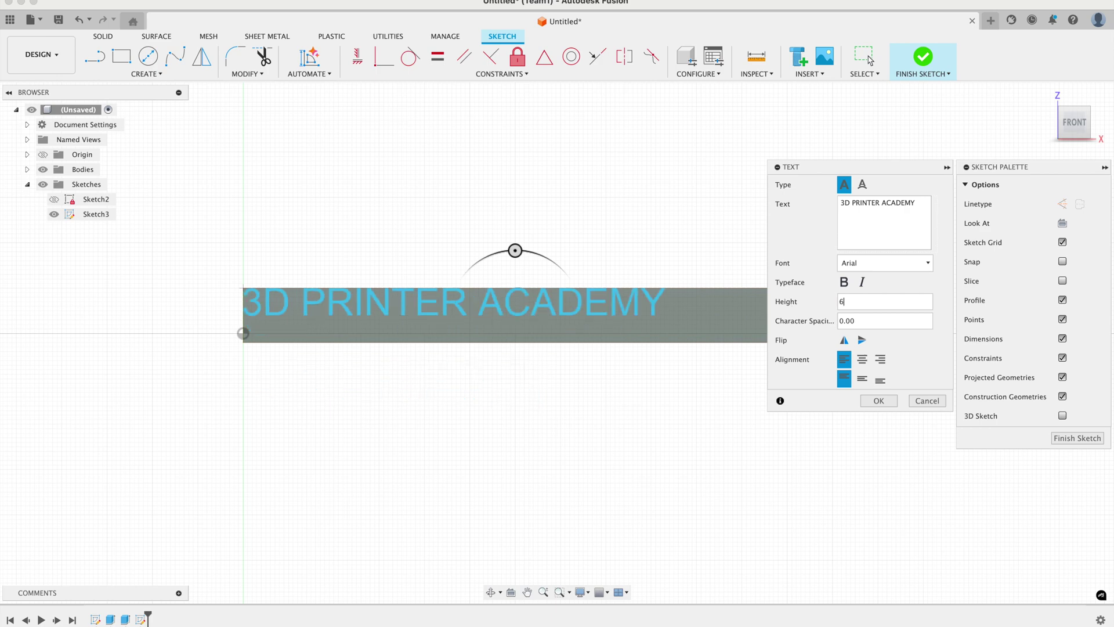
pyautogui.click(862, 359)
pyautogui.click(863, 380)
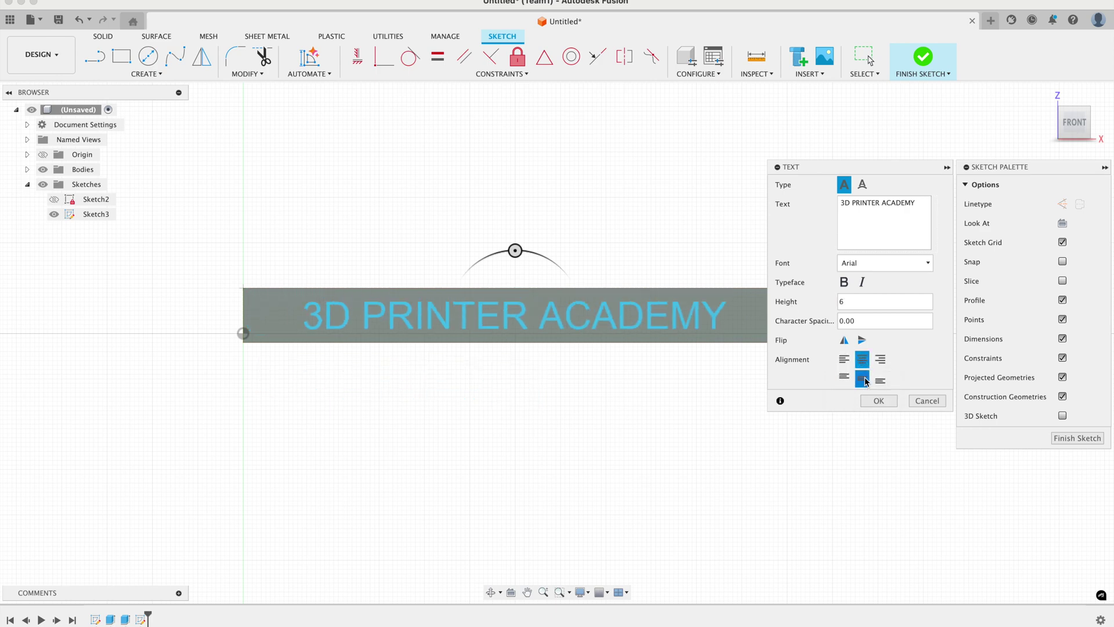
pyautogui.click(787, 322)
pyautogui.write('10')
pyautogui.press('Return')
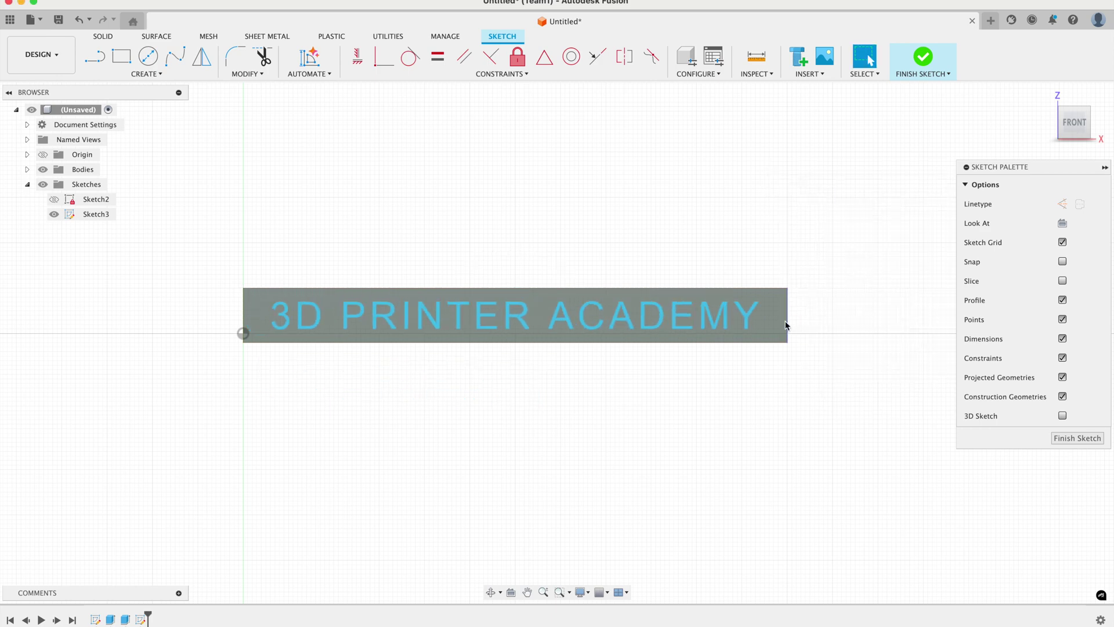
# Change the text's font to bold Helvetica Neue and finish the sketch.
pyautogui.doubleClick(551, 328)
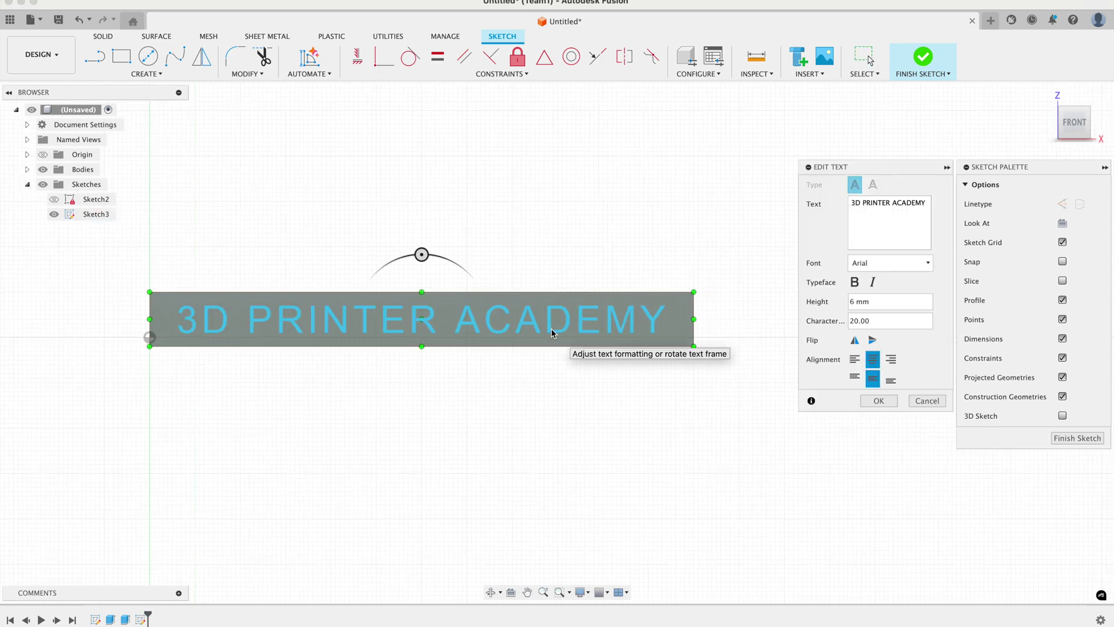
pyautogui.click(860, 262)
pyautogui.scroll(-10, 887, 369)
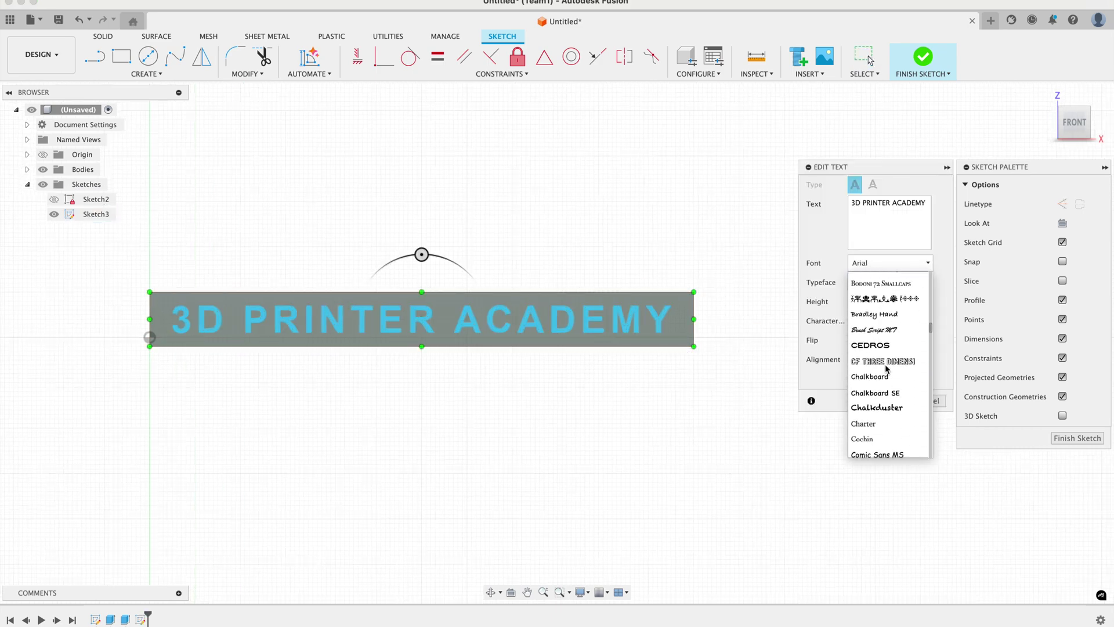
pyautogui.click(873, 371)
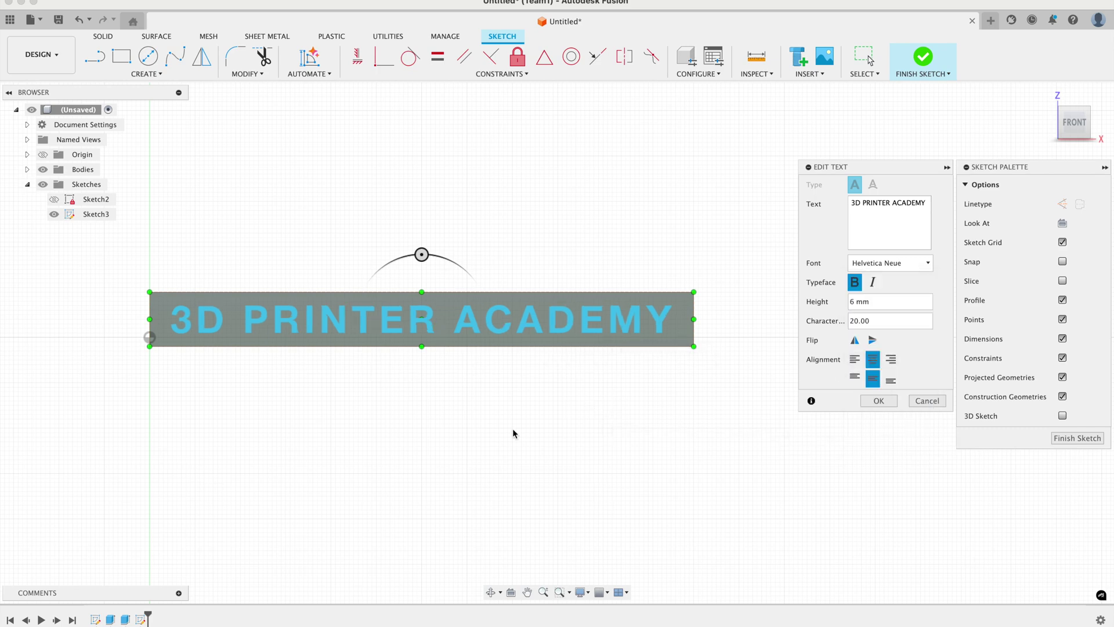
pyautogui.click(1072, 440)
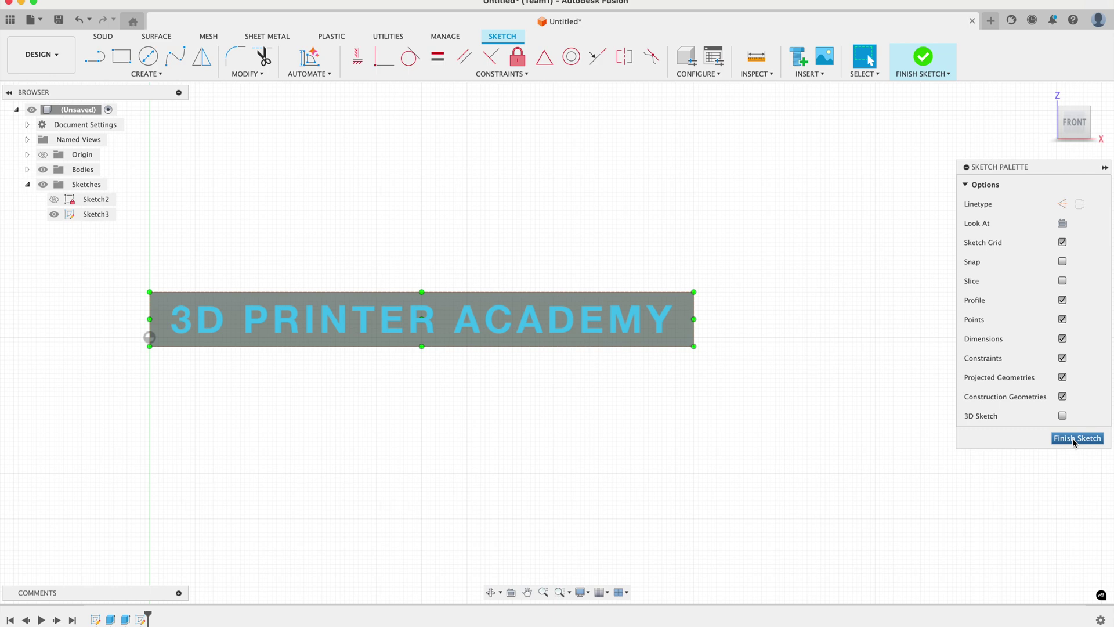
pyautogui.click(1072, 438)
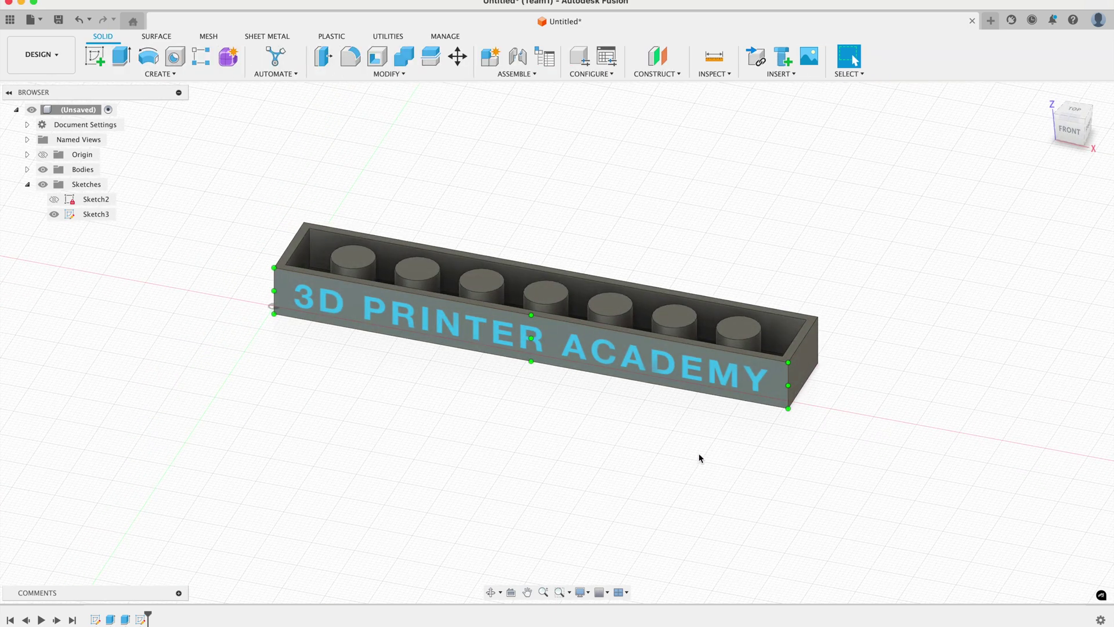
# Extrude the 3D PRINTER ACADEMY sketch text on the front wall into solid lettering.
pyautogui.click(597, 359)
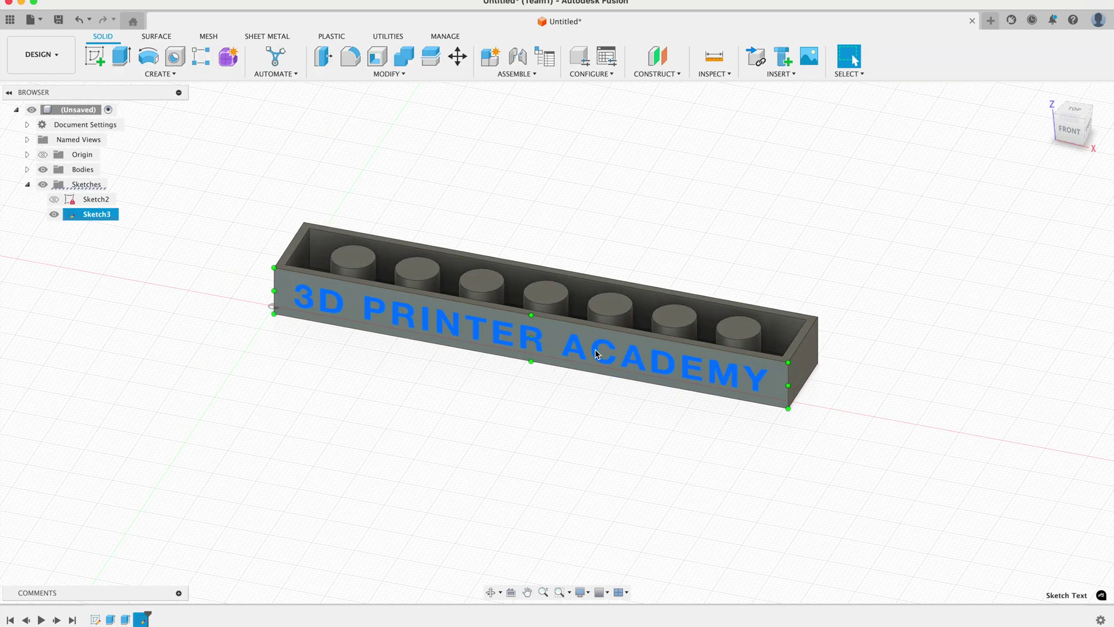
pyautogui.click(123, 58)
pyautogui.press('Return')
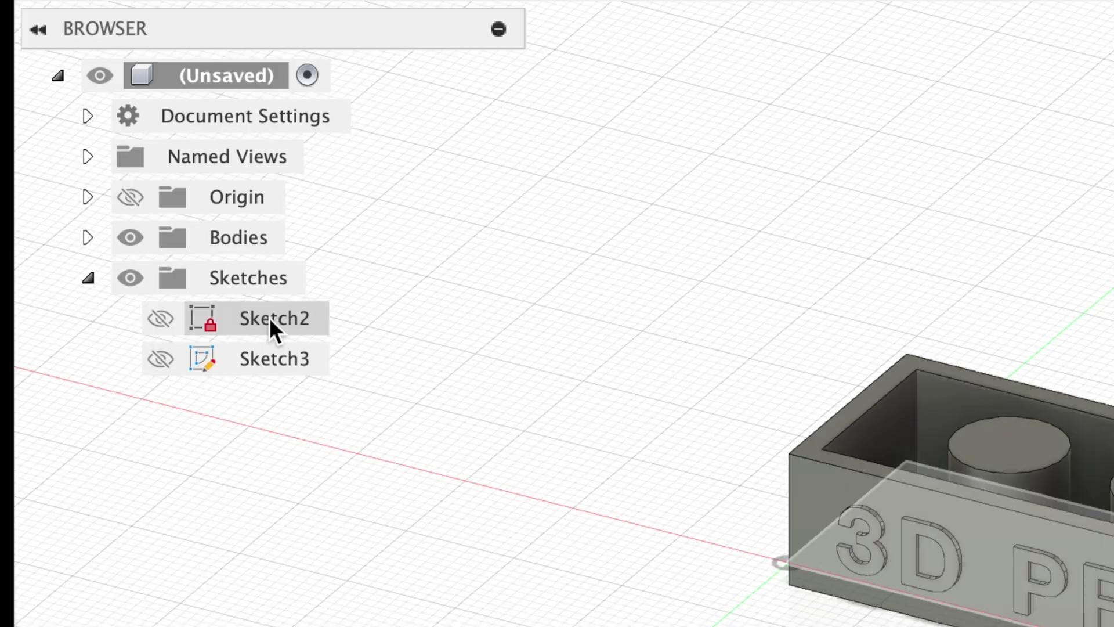
pyautogui.doubleClick(94, 203)
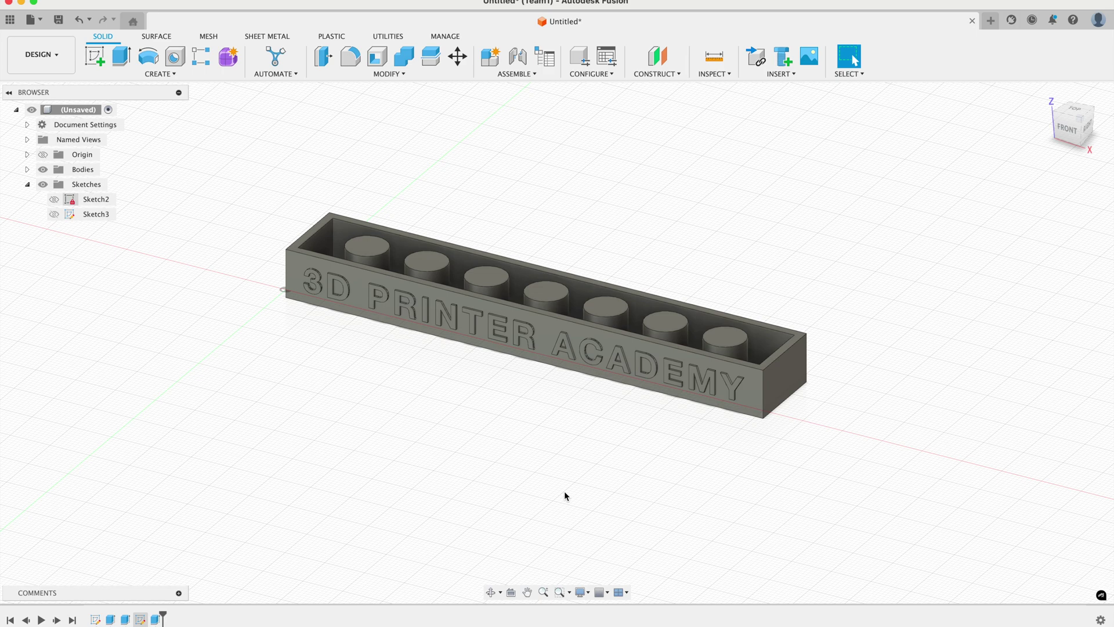
# Create a user parameter named Length with a value of 120 mm.
pyautogui.click(387, 74)
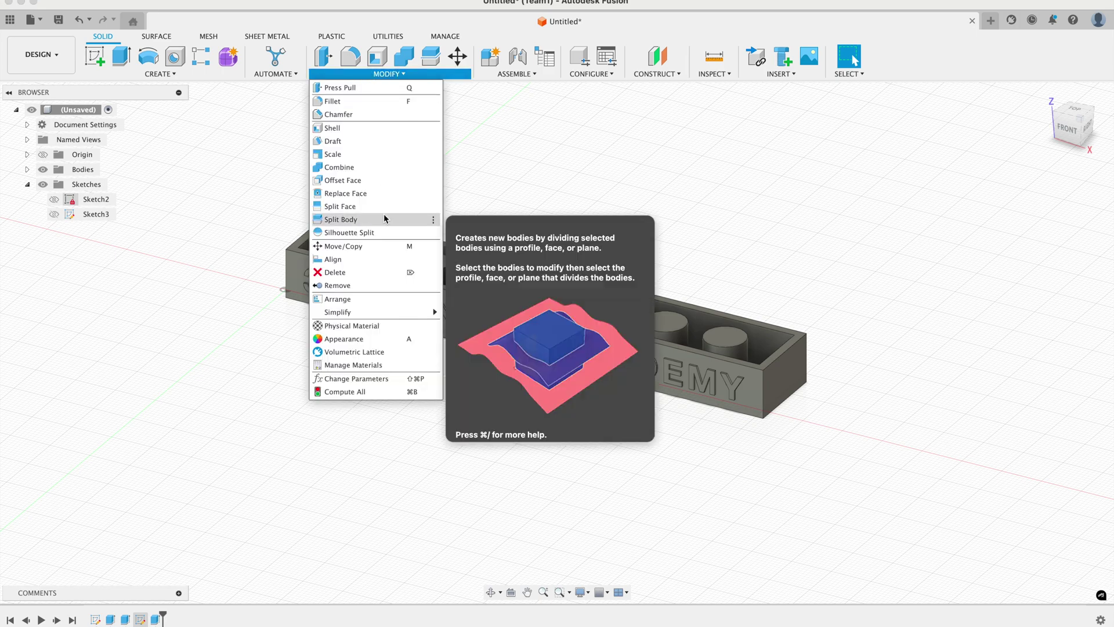
pyautogui.click(374, 380)
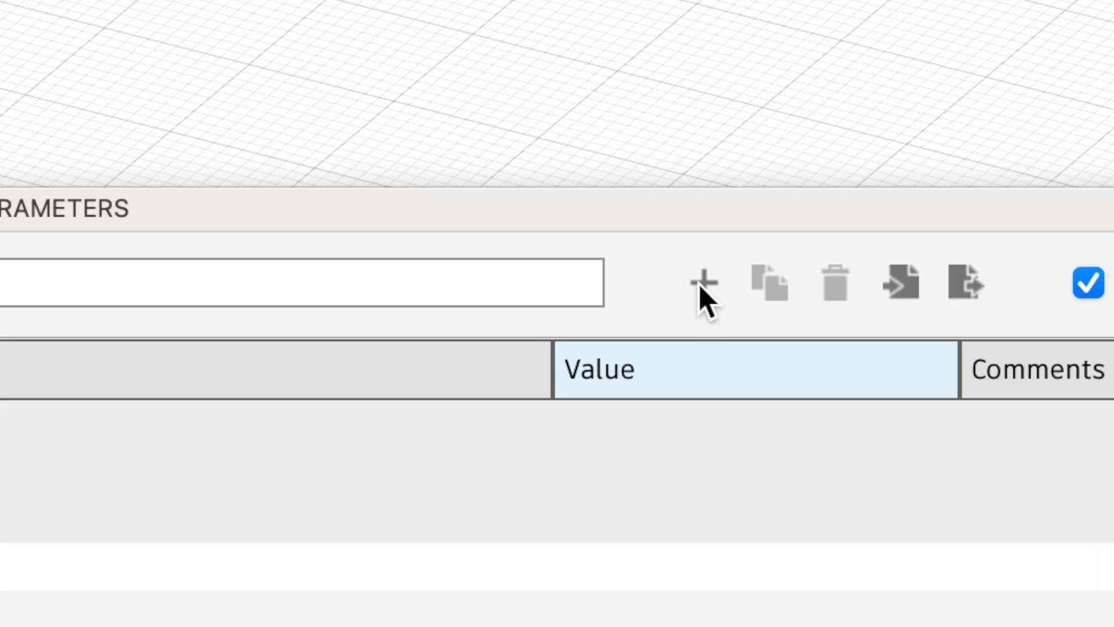
pyautogui.click(830, 169)
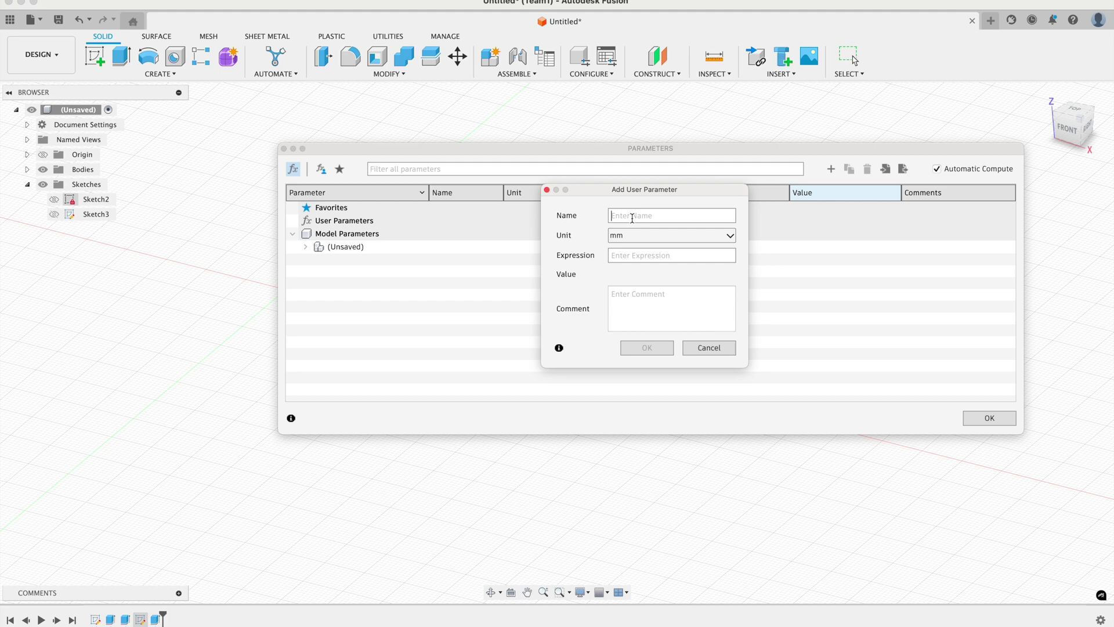
pyautogui.write('Length')
pyautogui.write('120')
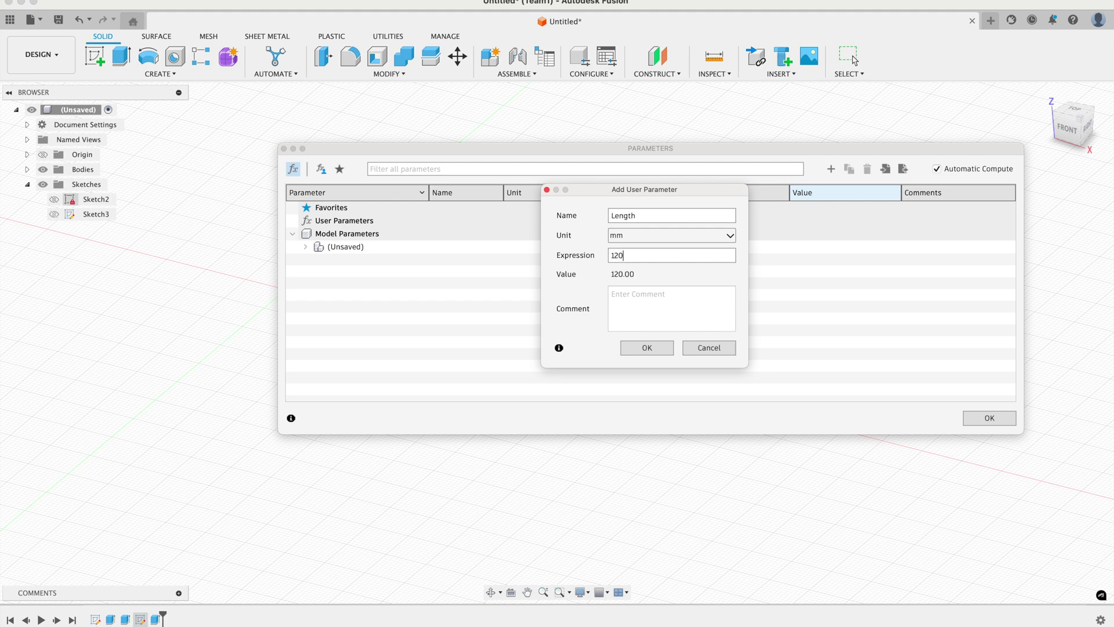
pyautogui.click(647, 347)
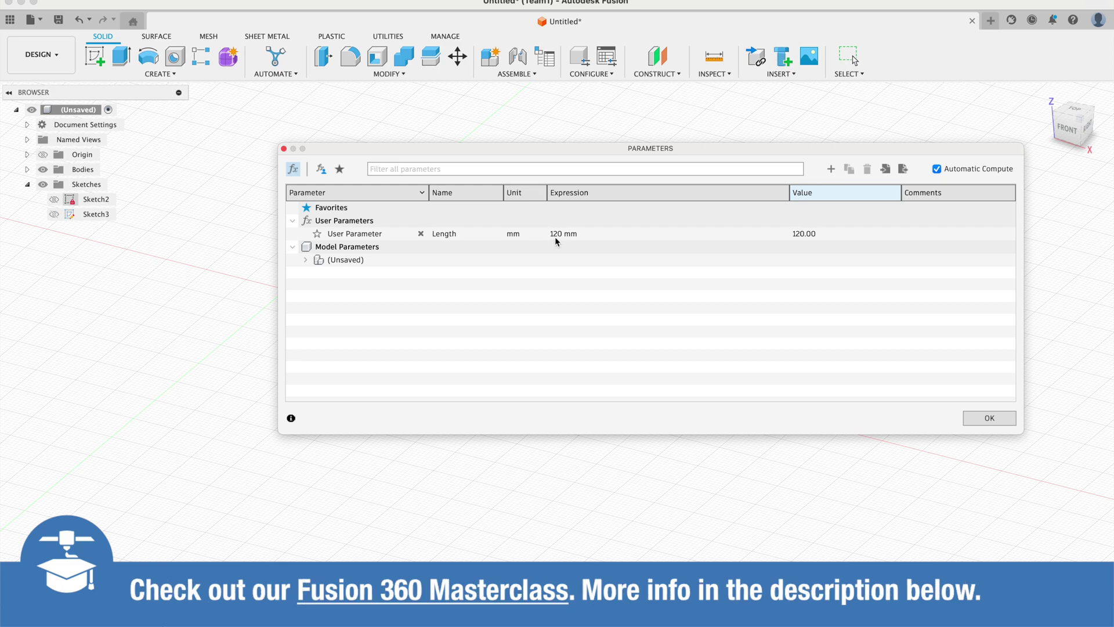
pyautogui.click(977, 418)
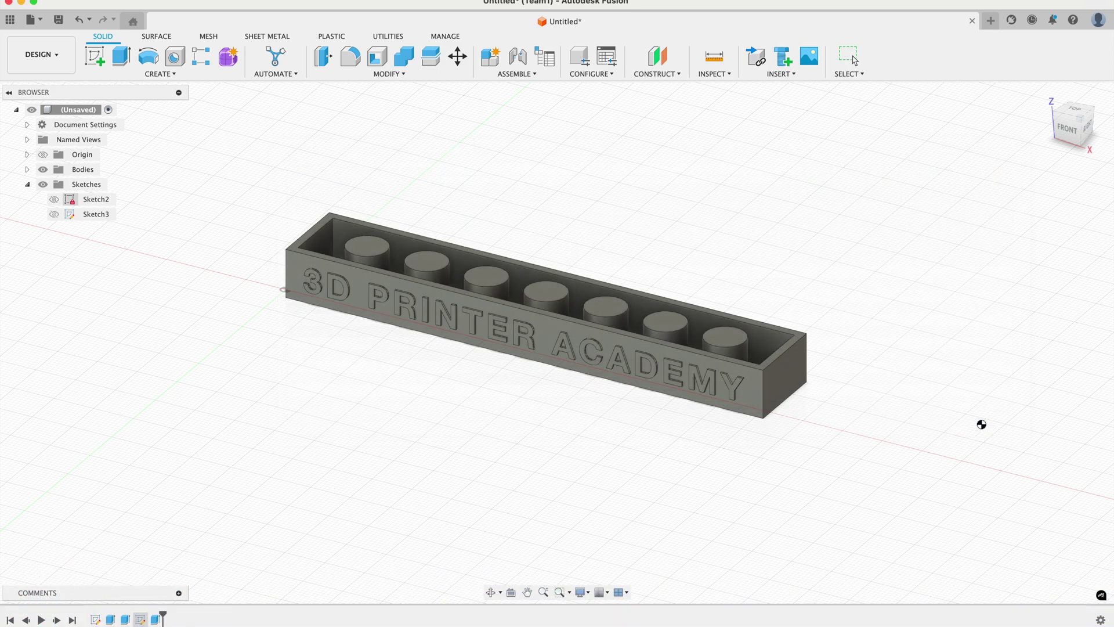
# Edit Sketch2 so the rectangle's horizontal dimension is driven by the Length parameter, and finish the sketch.
pyautogui.click(101, 200)
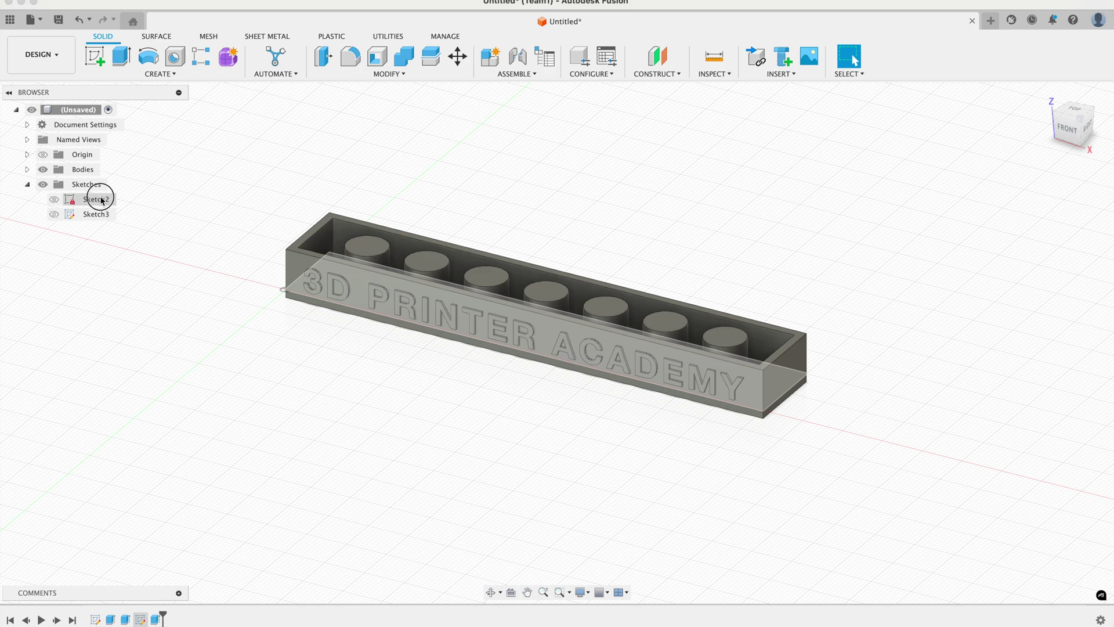
pyautogui.doubleClick(102, 199)
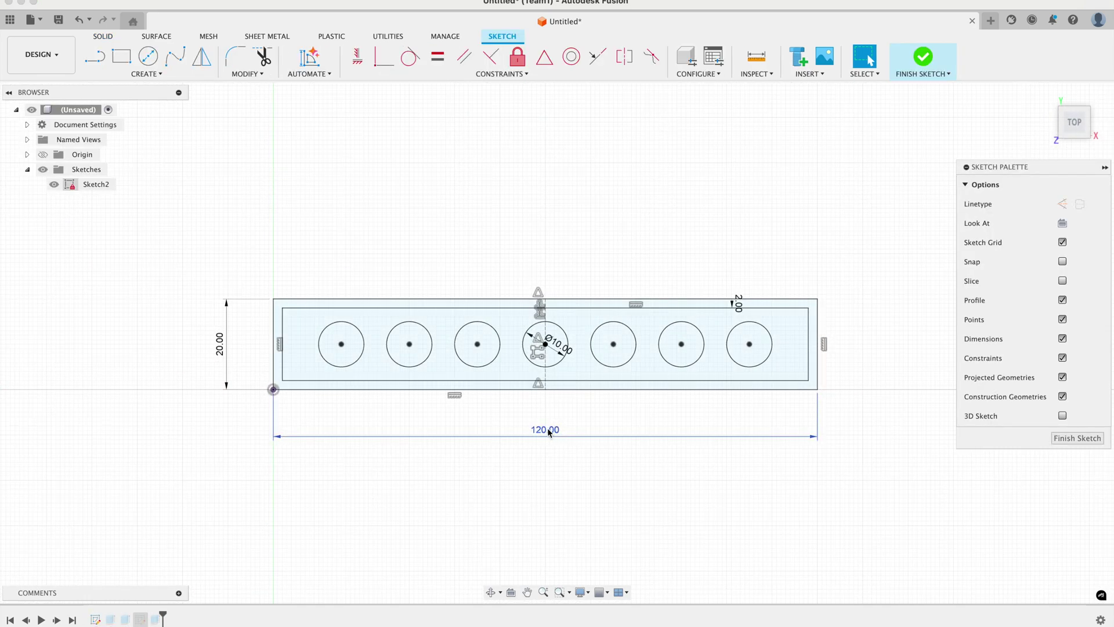
pyautogui.doubleClick(546, 429)
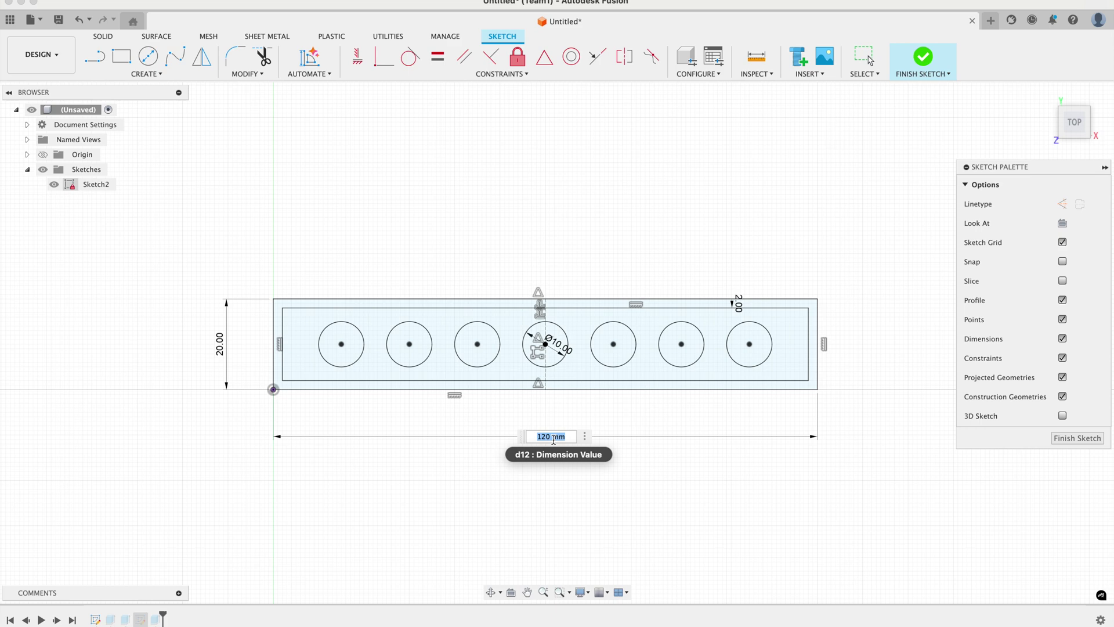
pyautogui.write('length')
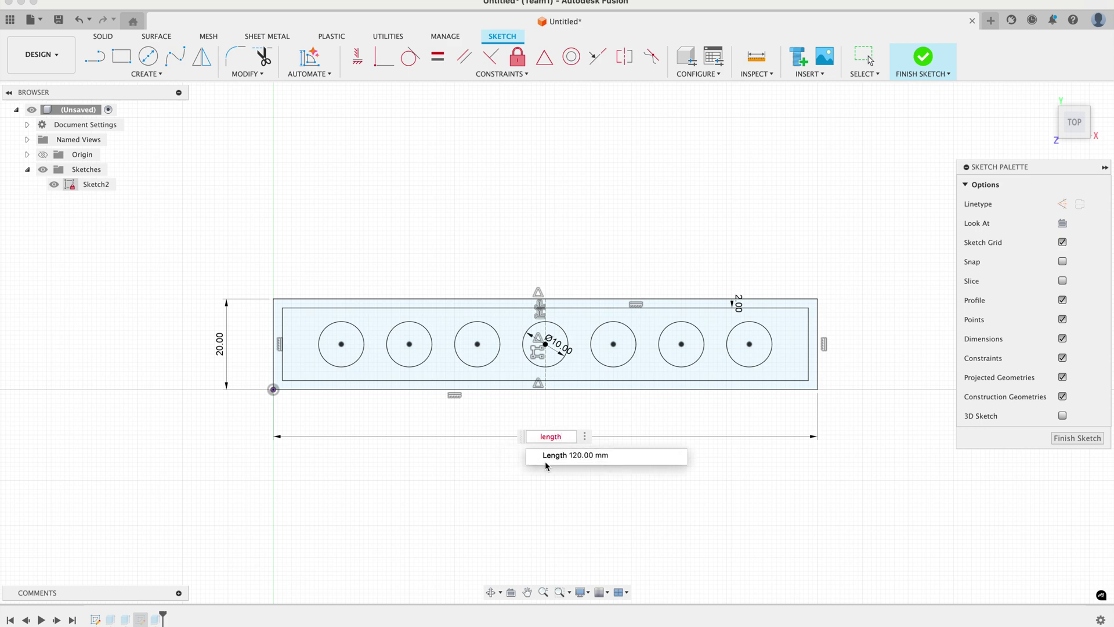
pyautogui.click(581, 458)
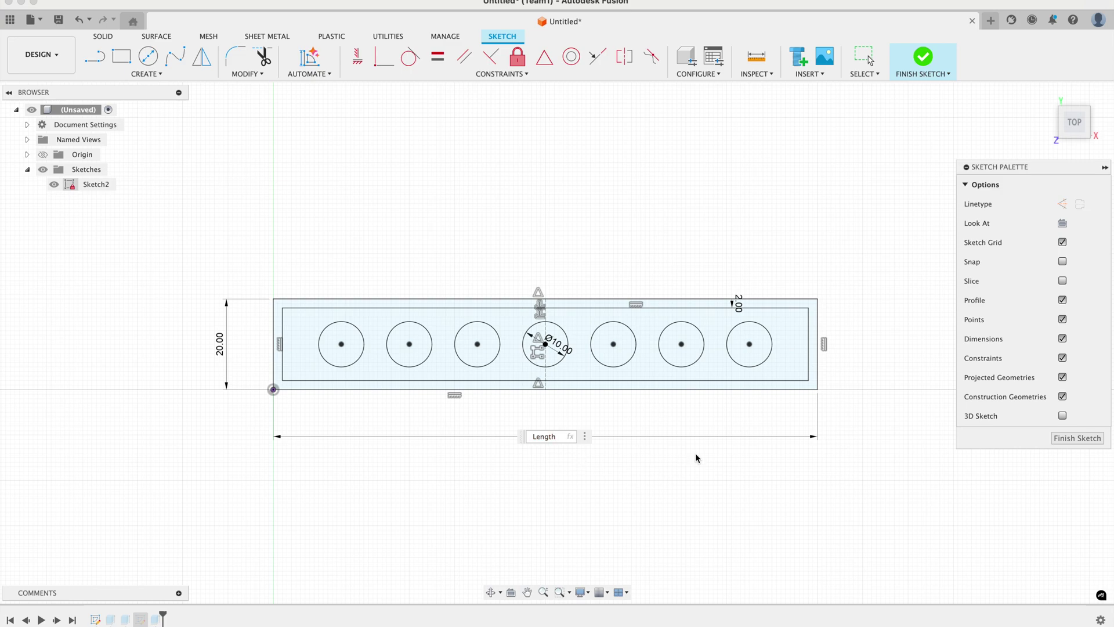
pyautogui.click(1073, 439)
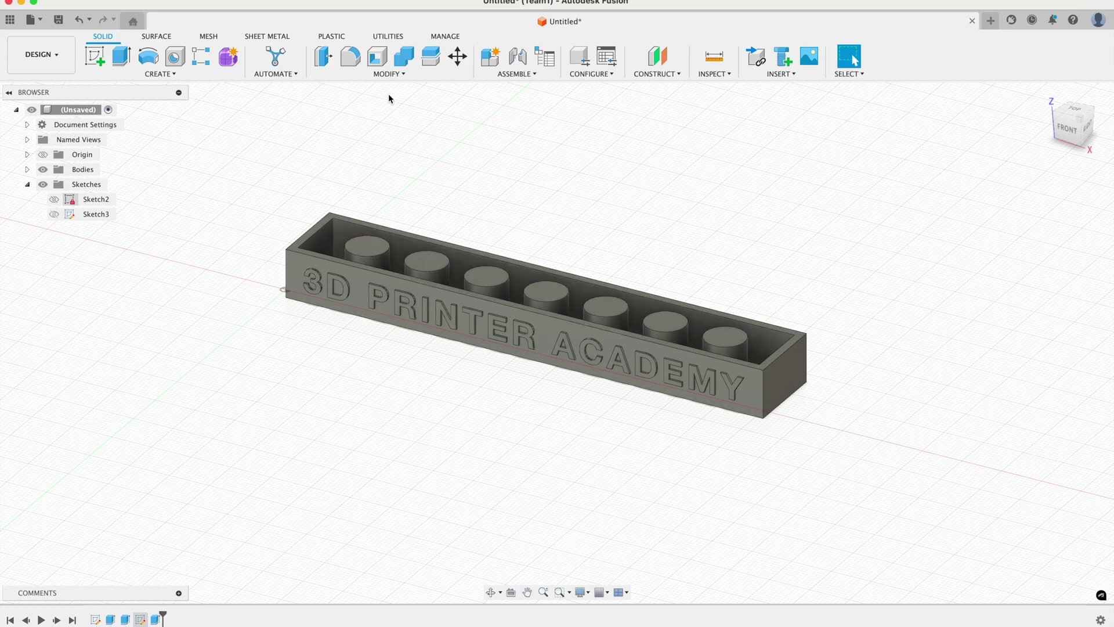
# Change the Length user parameter to 140 mm and apply it to the model.
pyautogui.click(384, 74)
pyautogui.click(378, 377)
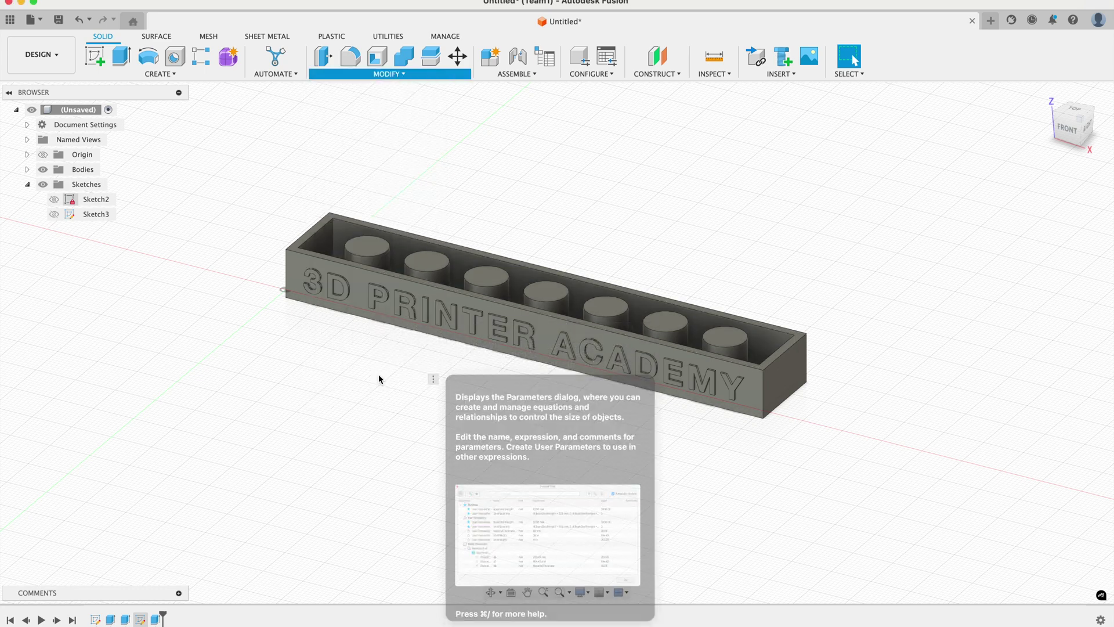
pyautogui.doubleClick(556, 233)
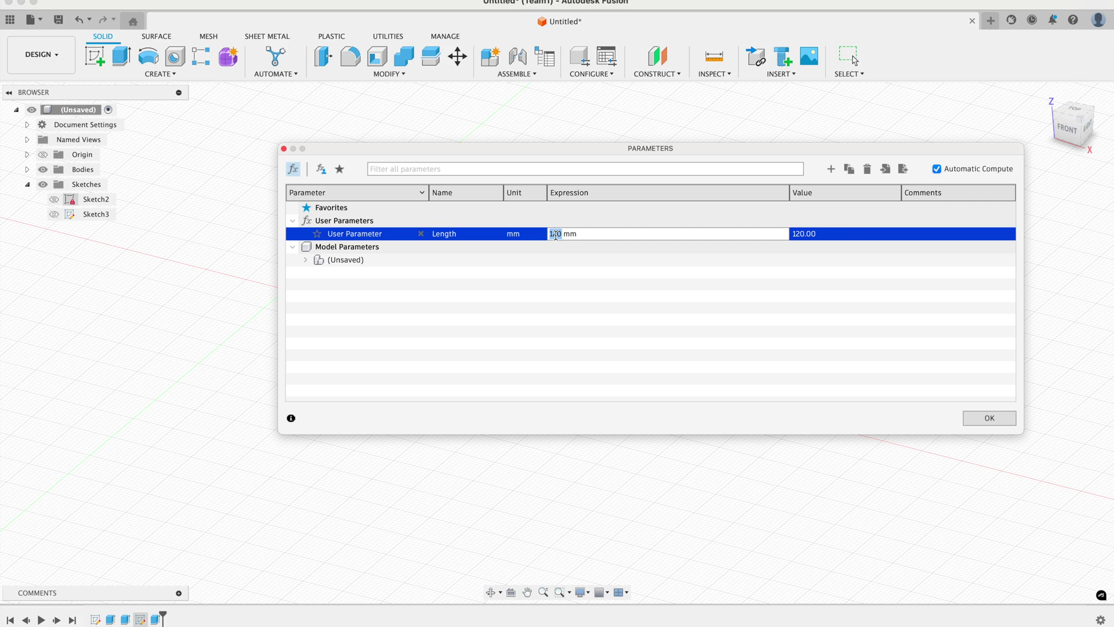
pyautogui.write('140')
pyautogui.press('Return')
pyautogui.click(988, 417)
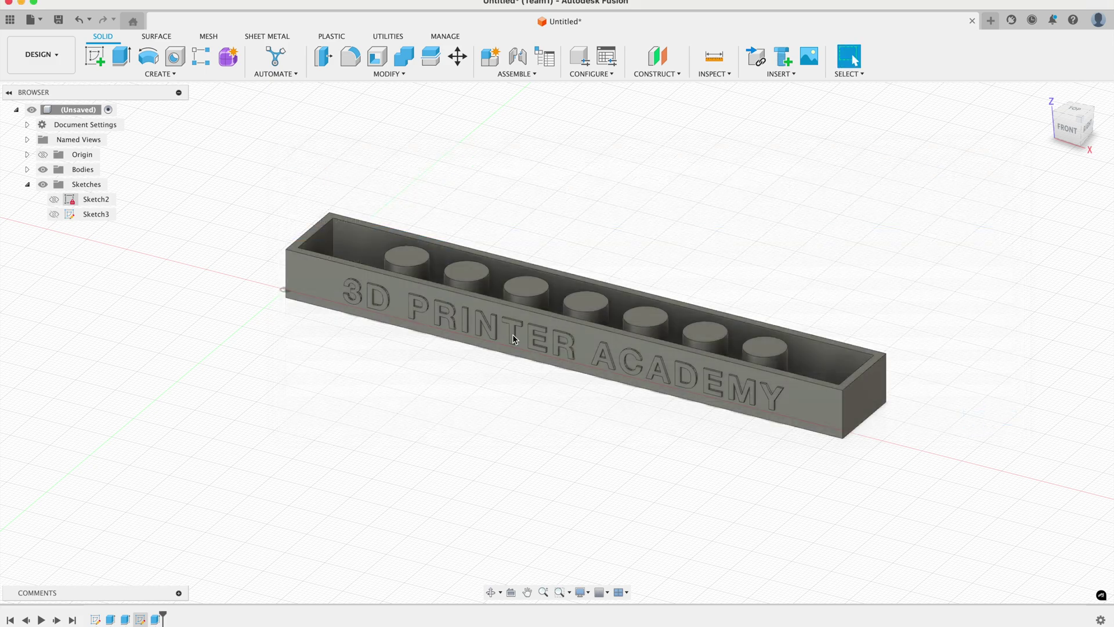